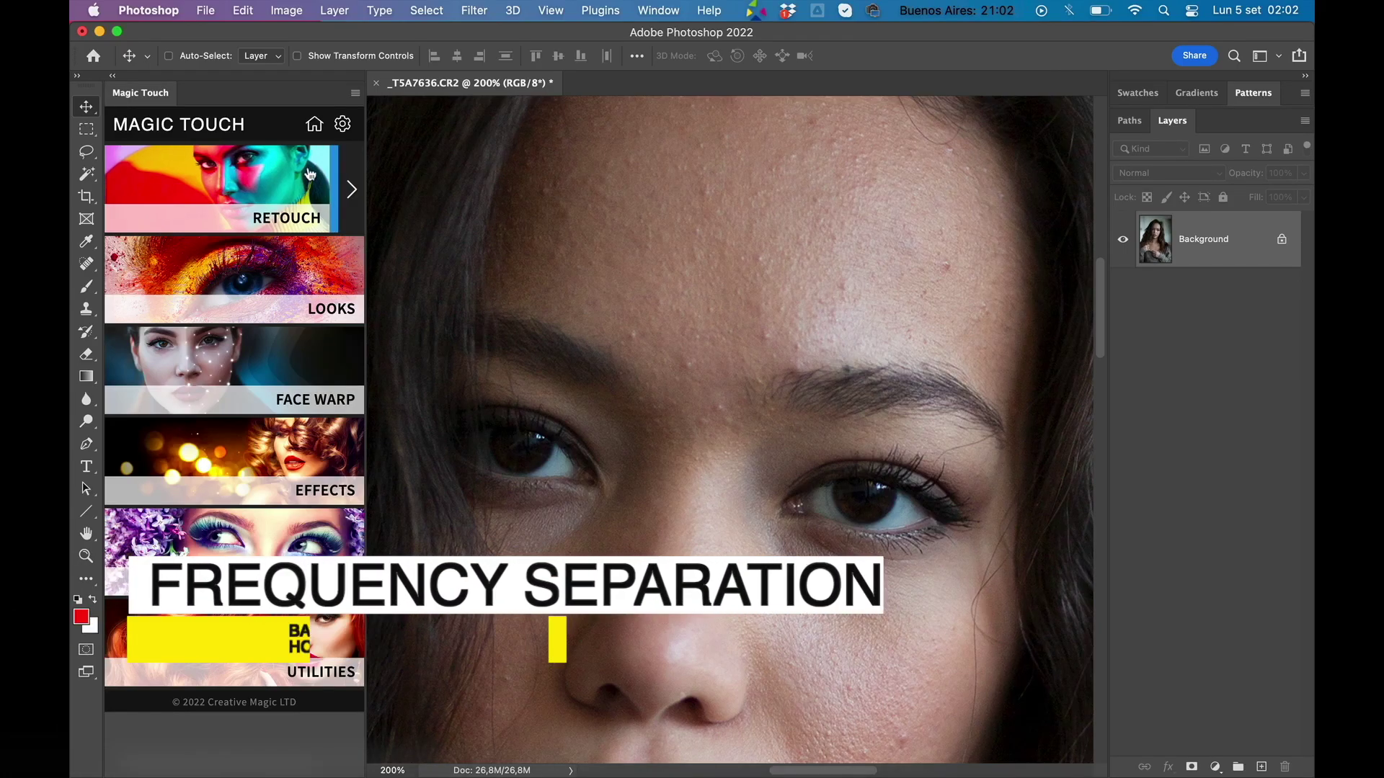
Step: Open Magic Touch RETOUCH, browse the Eyes, Lips and Hair tools, then return to SKIN
left_click(258, 181)
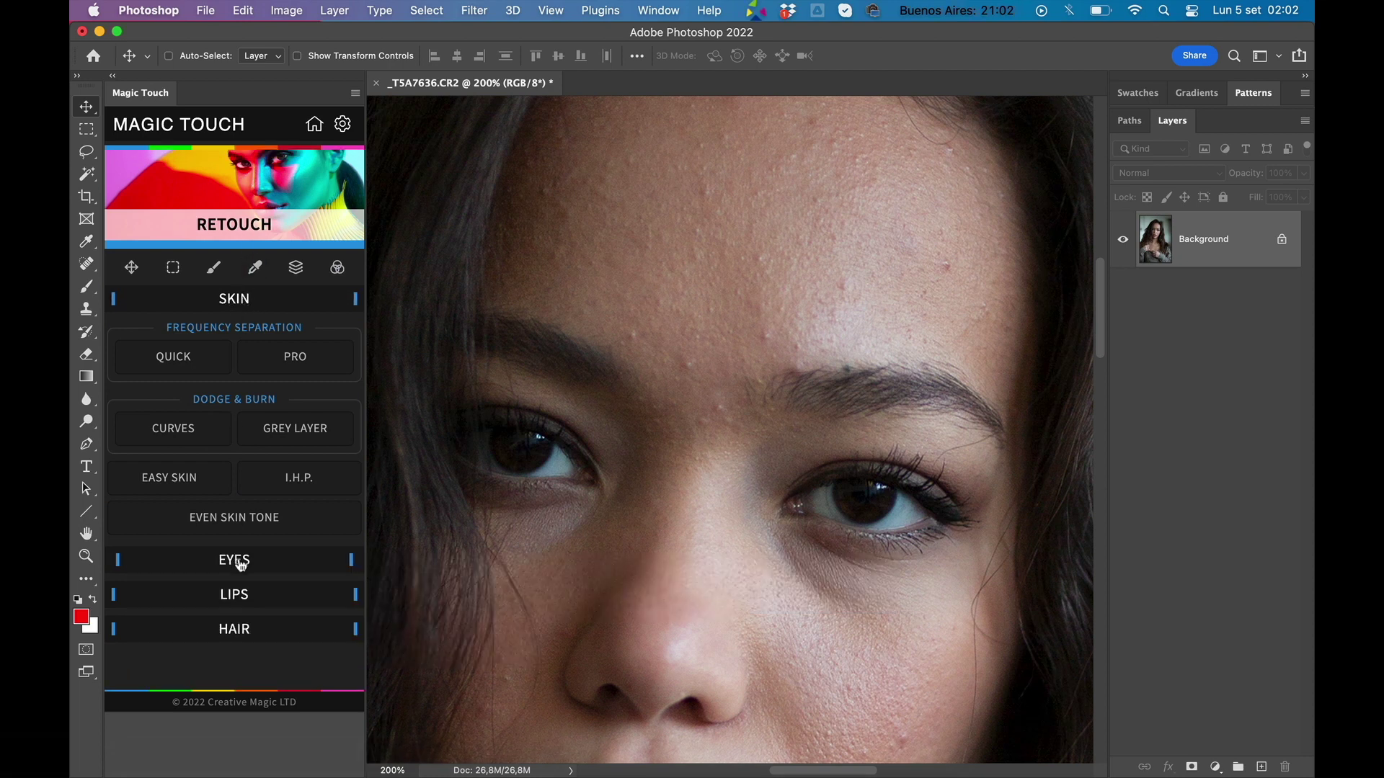
left_click(240, 562)
left_click(247, 482)
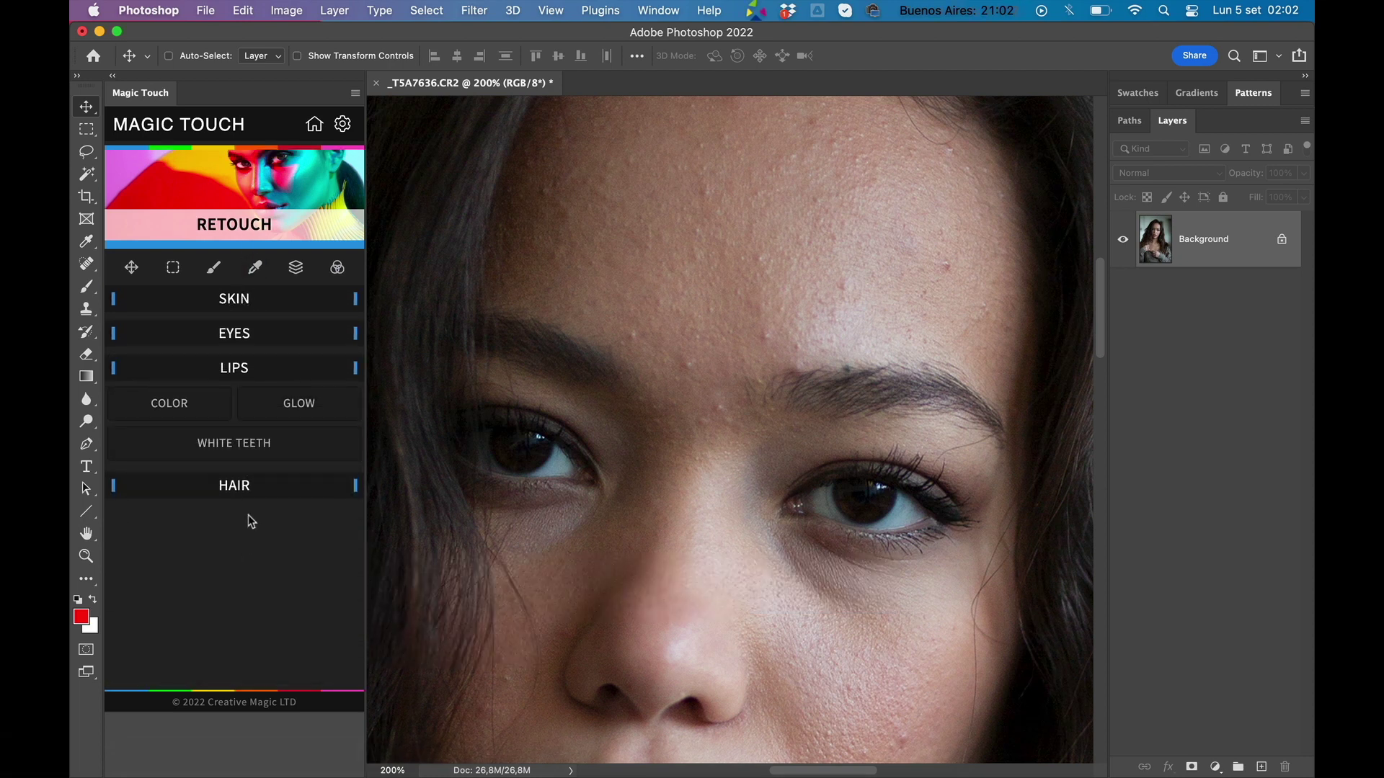
left_click(250, 490)
left_click(257, 305)
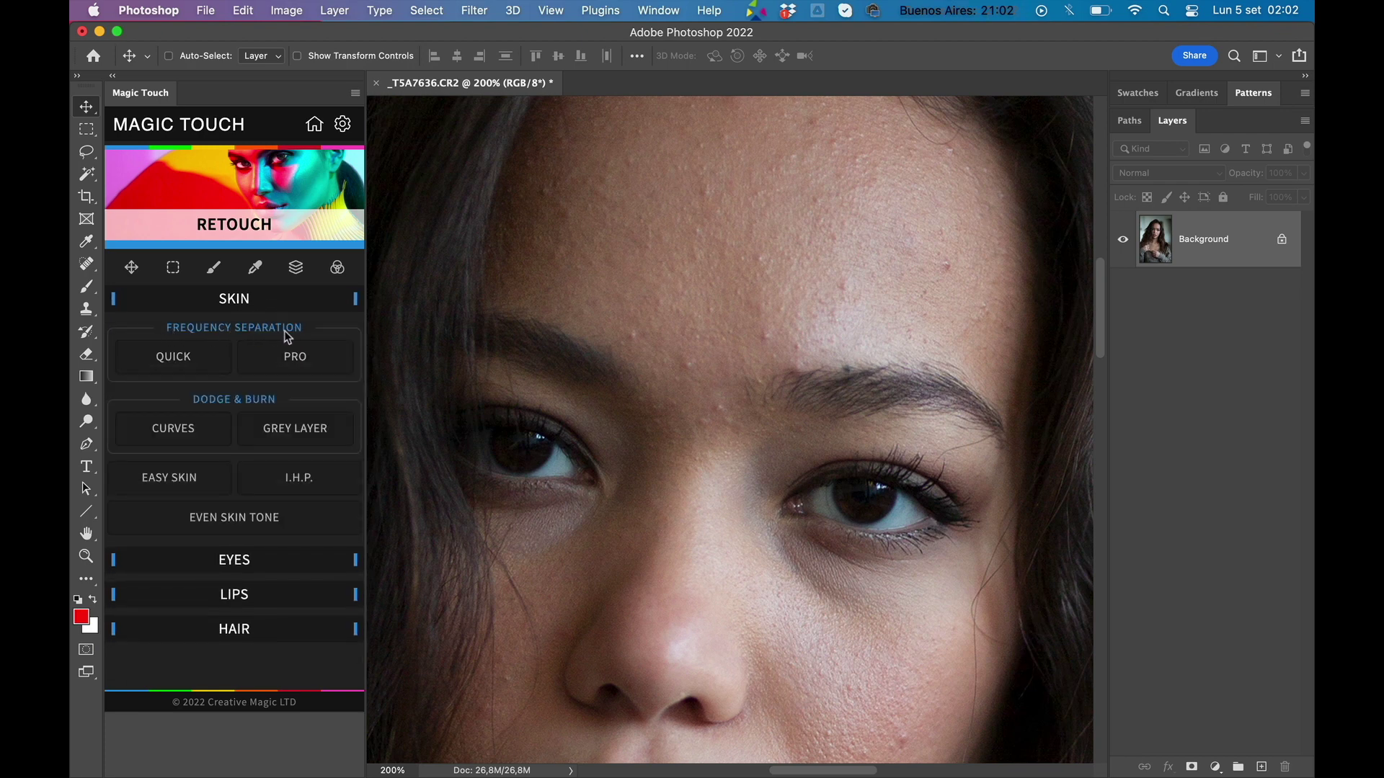
left_click(295, 356)
Step: Run QUICK frequency separation to create High Pass and Low Pass layers, then take the Move tool
left_click(302, 349)
left_click(177, 361)
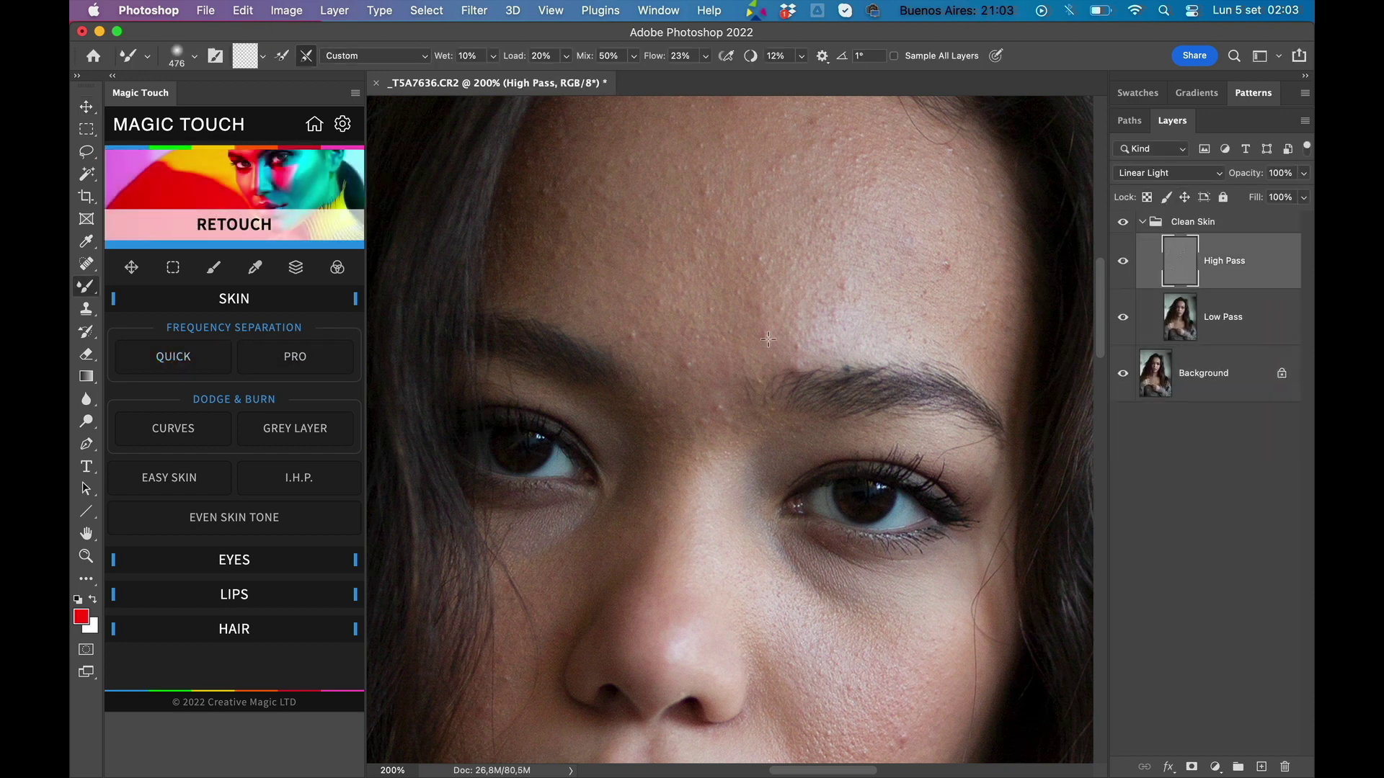
left_click(87, 107)
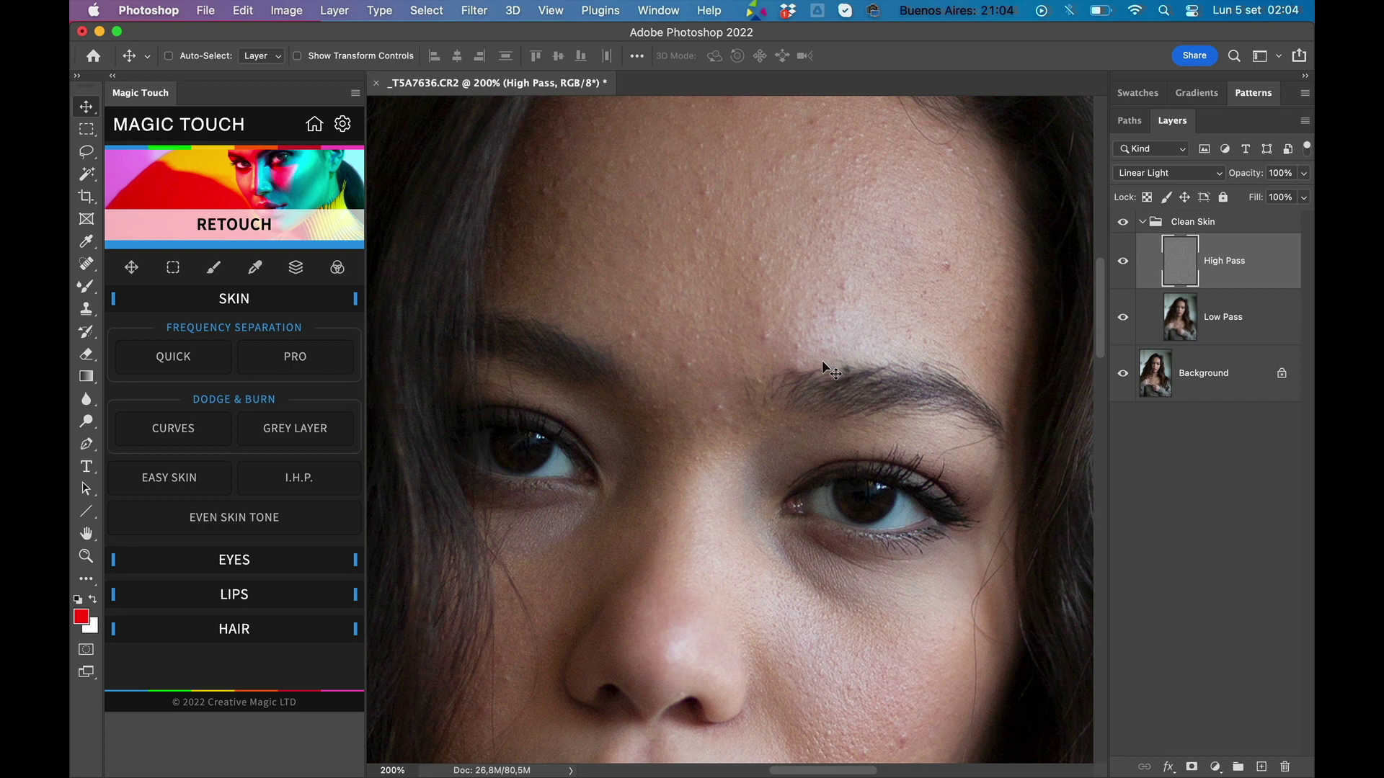
Step: Expand the Clean Skin group and select its Low Pass layer
left_click_drag(821, 360, 823, 373)
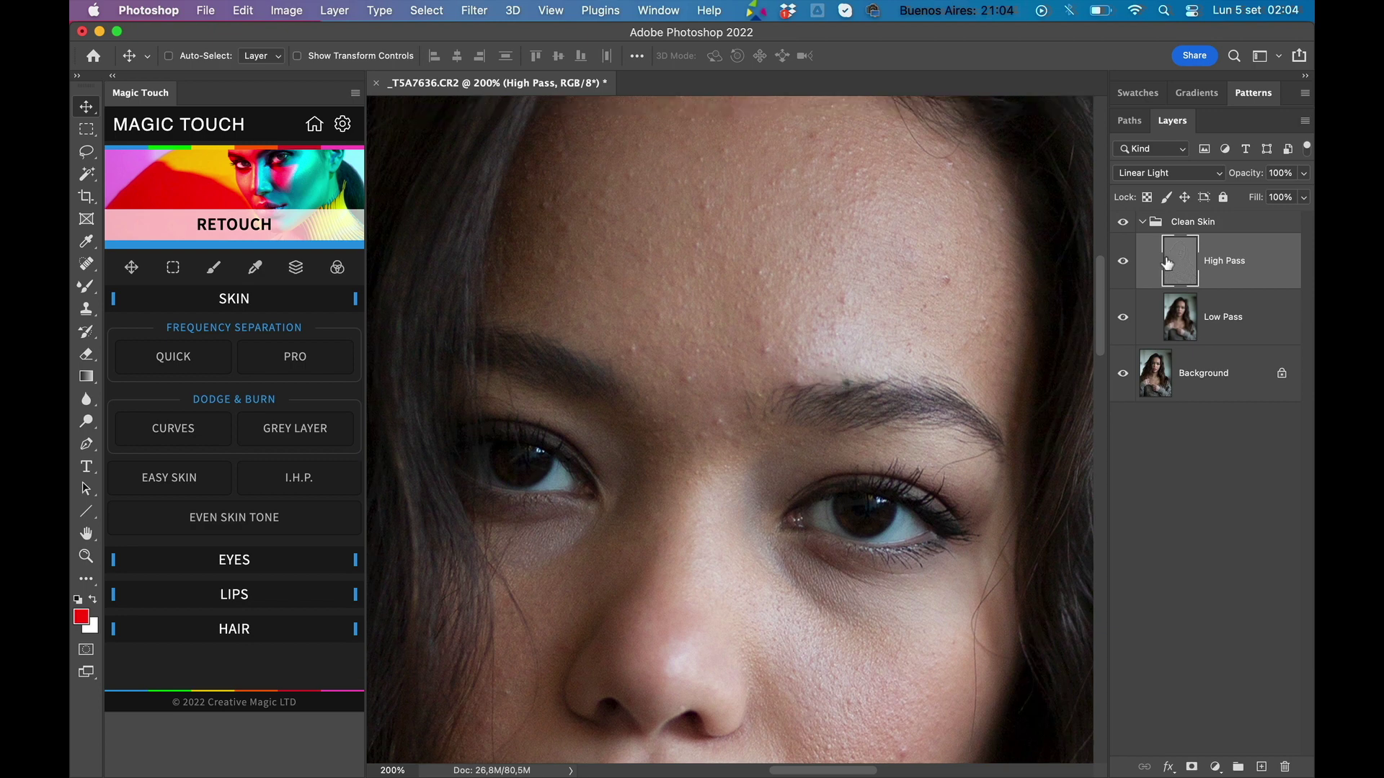
left_click(1147, 223)
left_click(1143, 222)
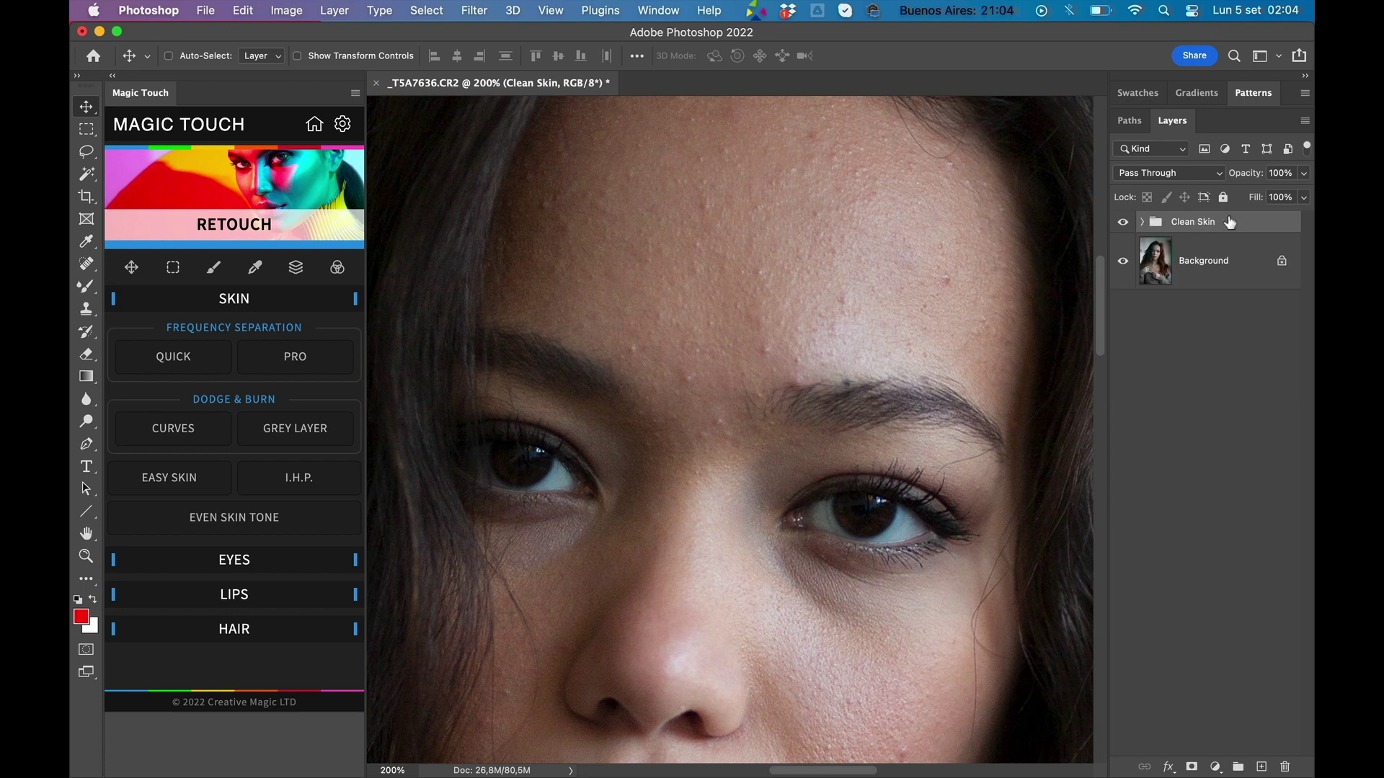
left_click(1142, 222)
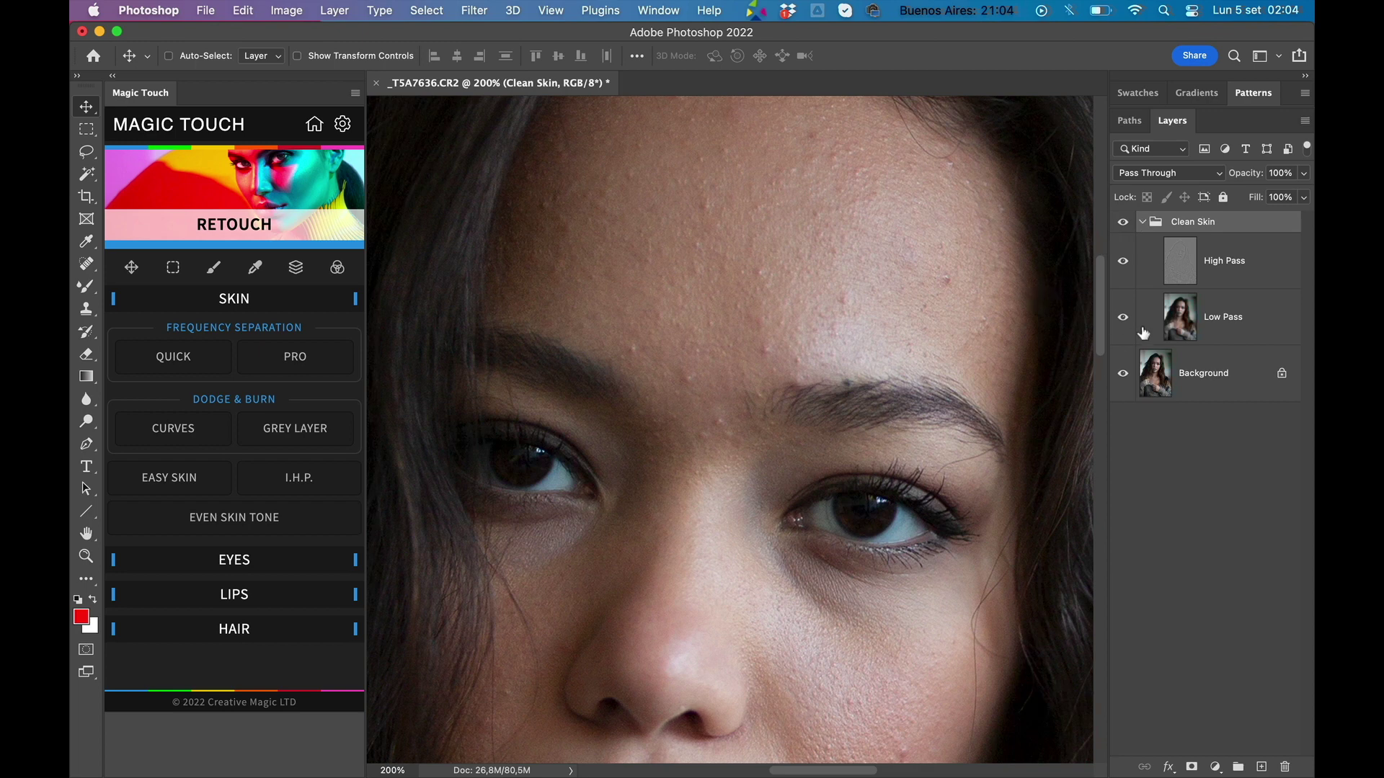
left_click(1222, 273)
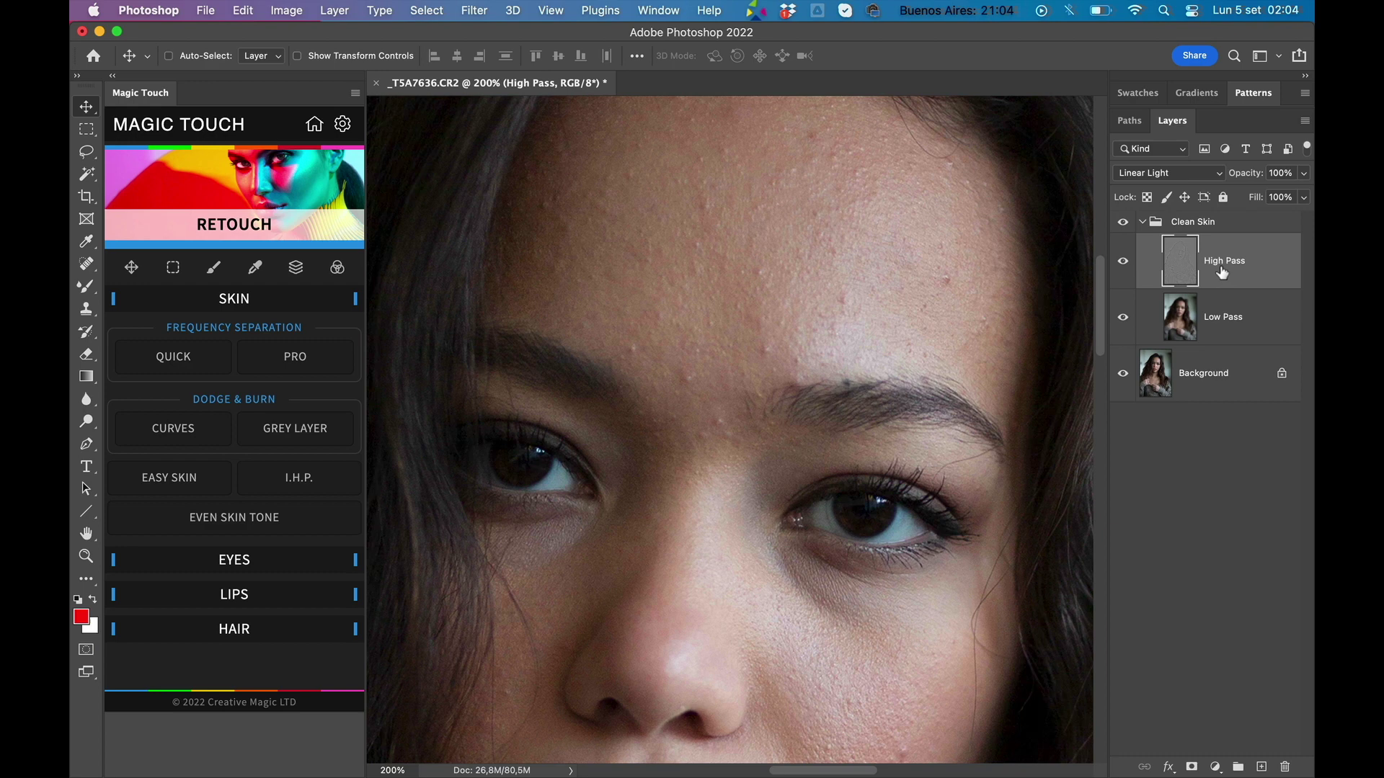
left_click(1239, 323)
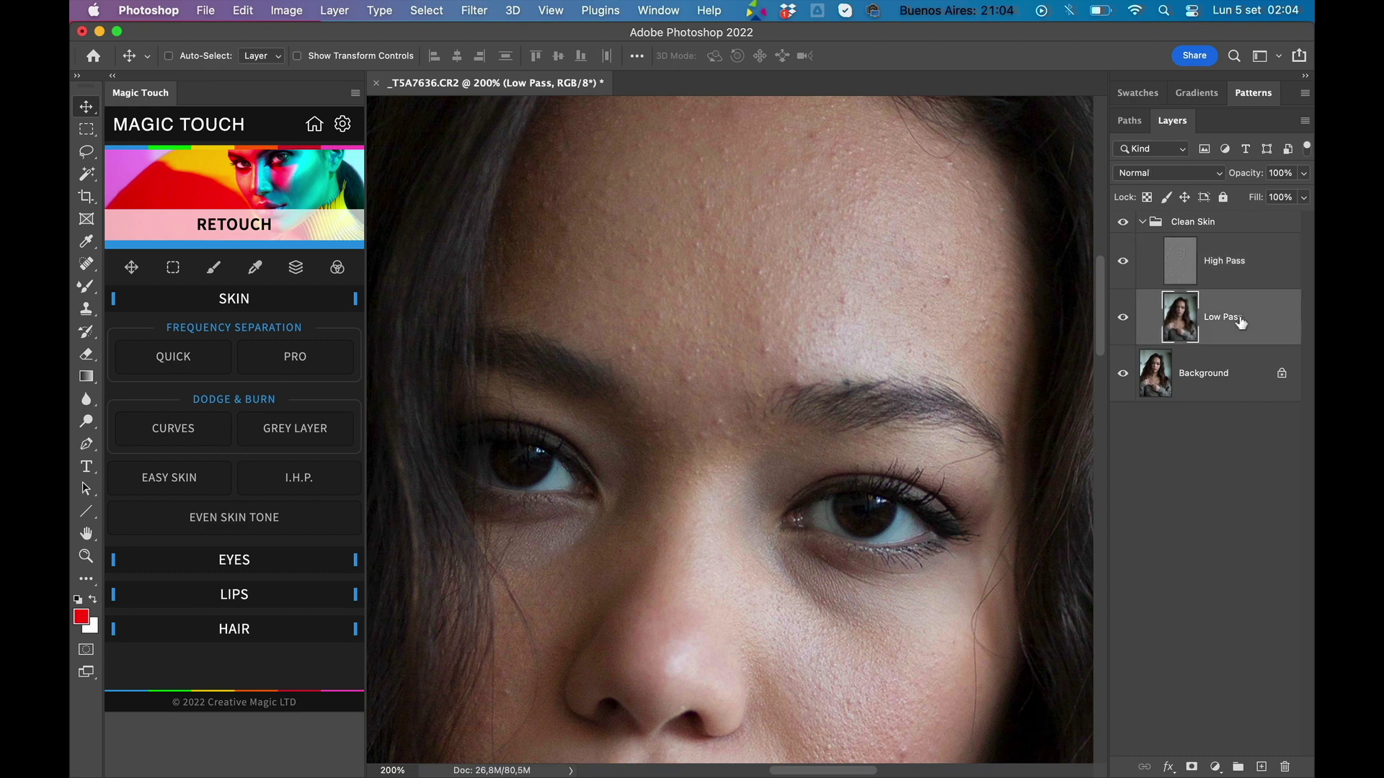
Step: Hide the High Pass layer and view the blurred face, returning to 200% zoom
left_click(1123, 262)
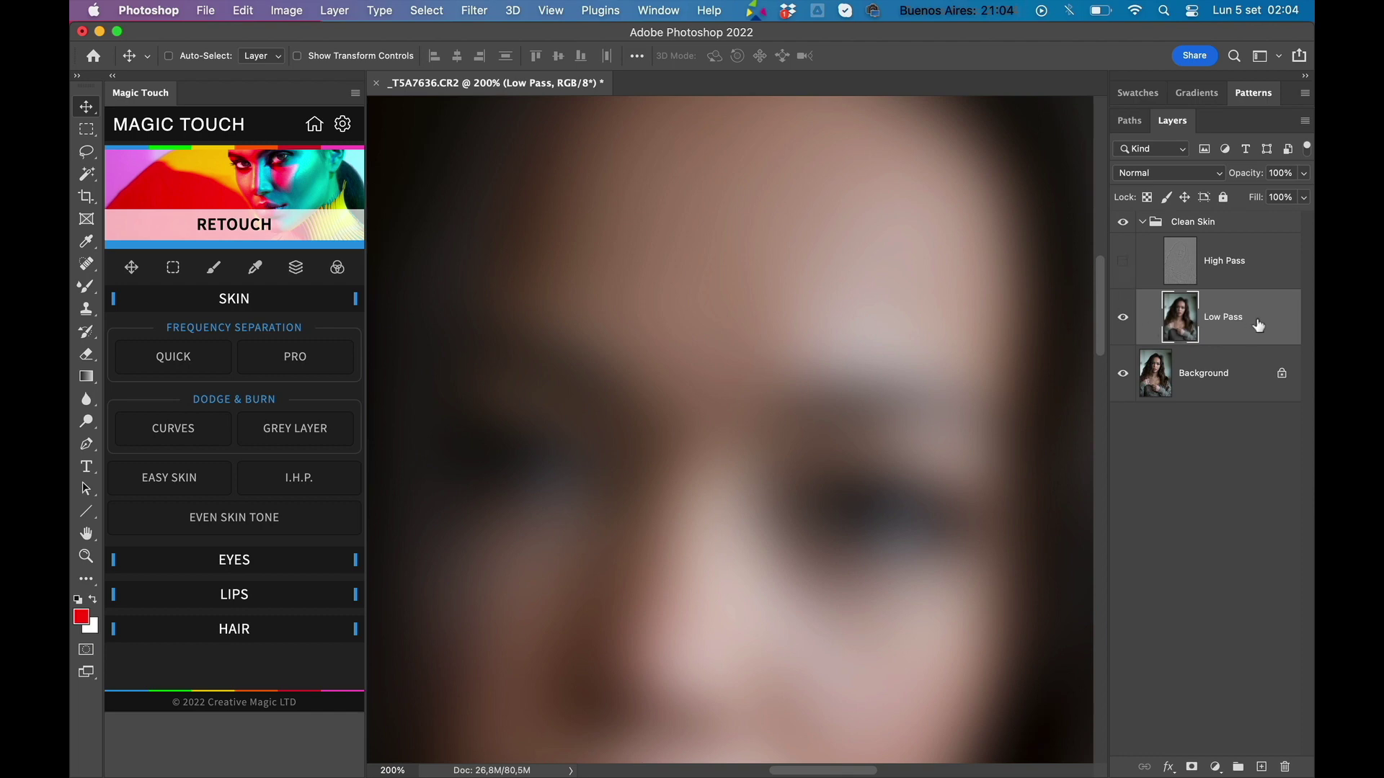
key("super+minus")
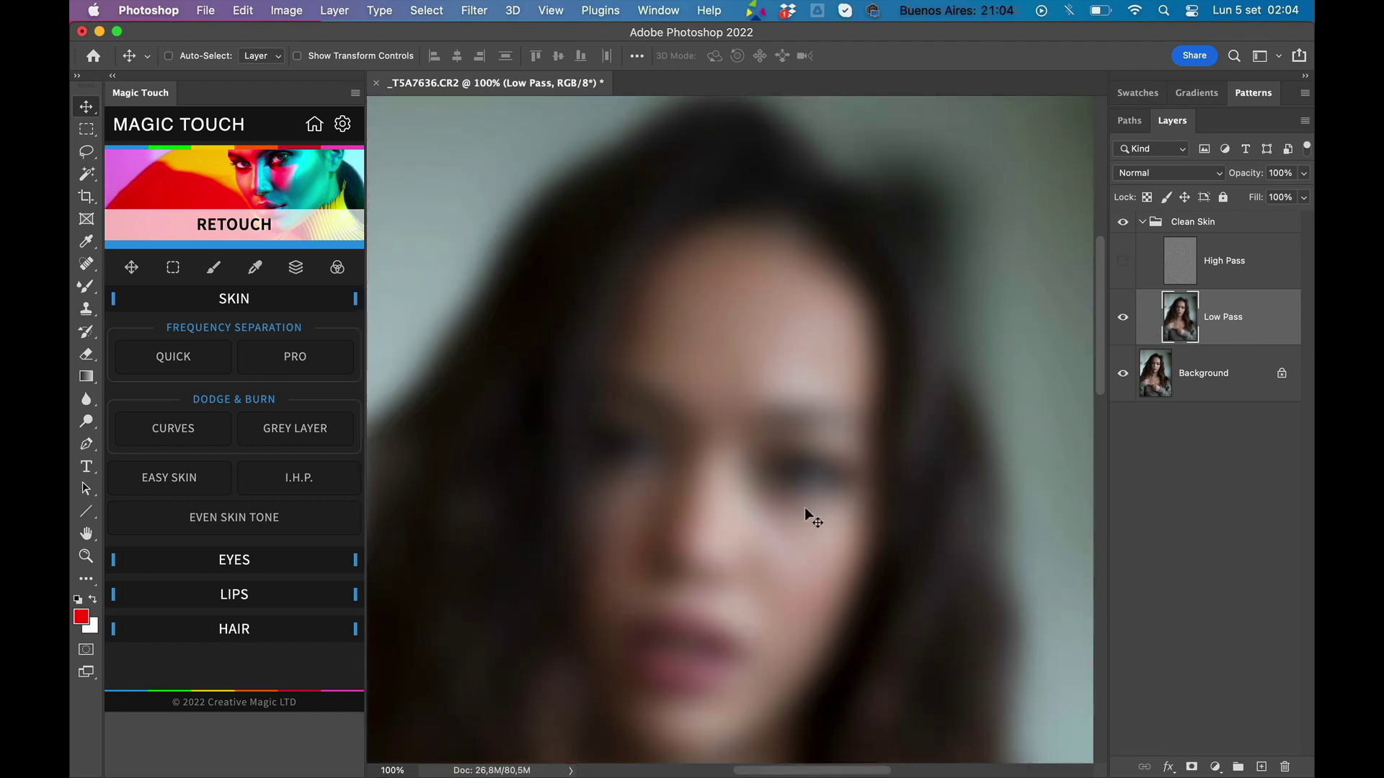
scroll(806, 511, "down", 3)
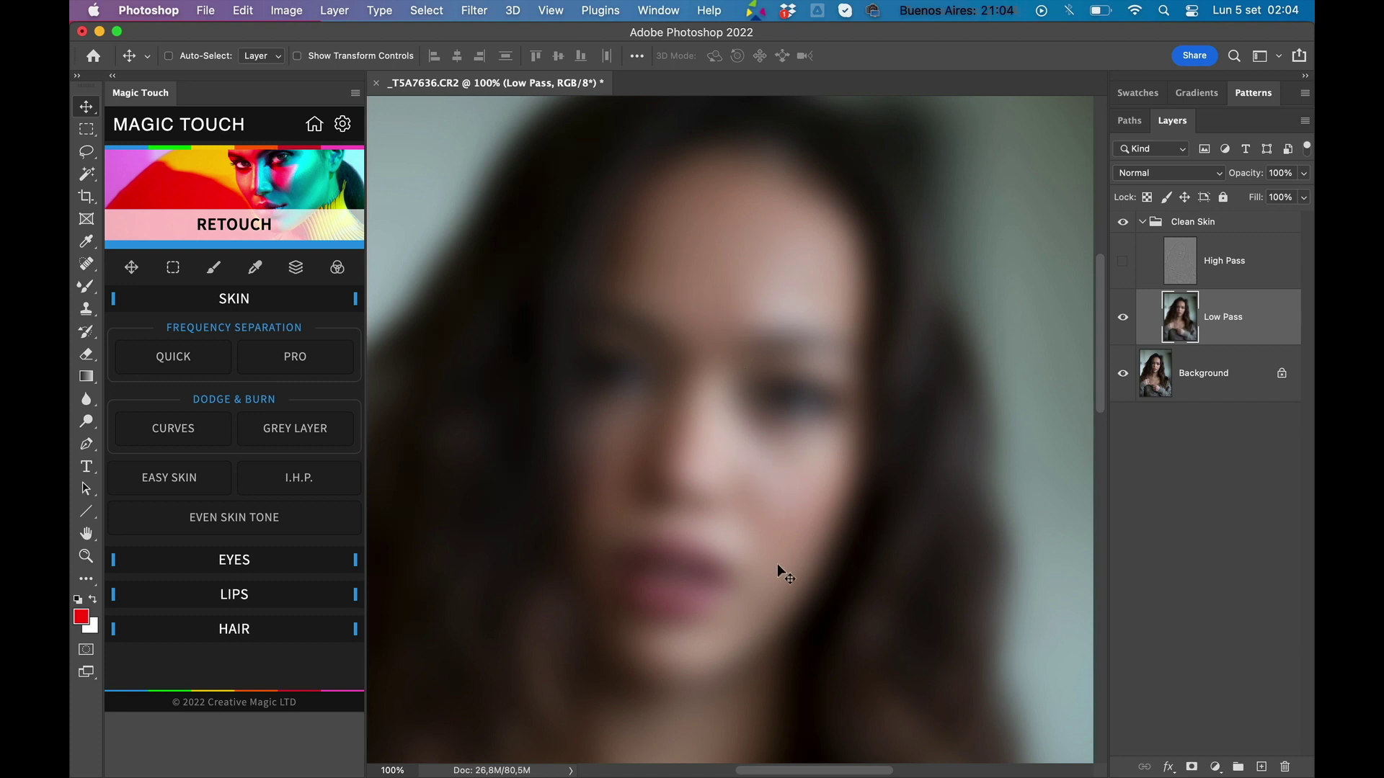
key("super+plus")
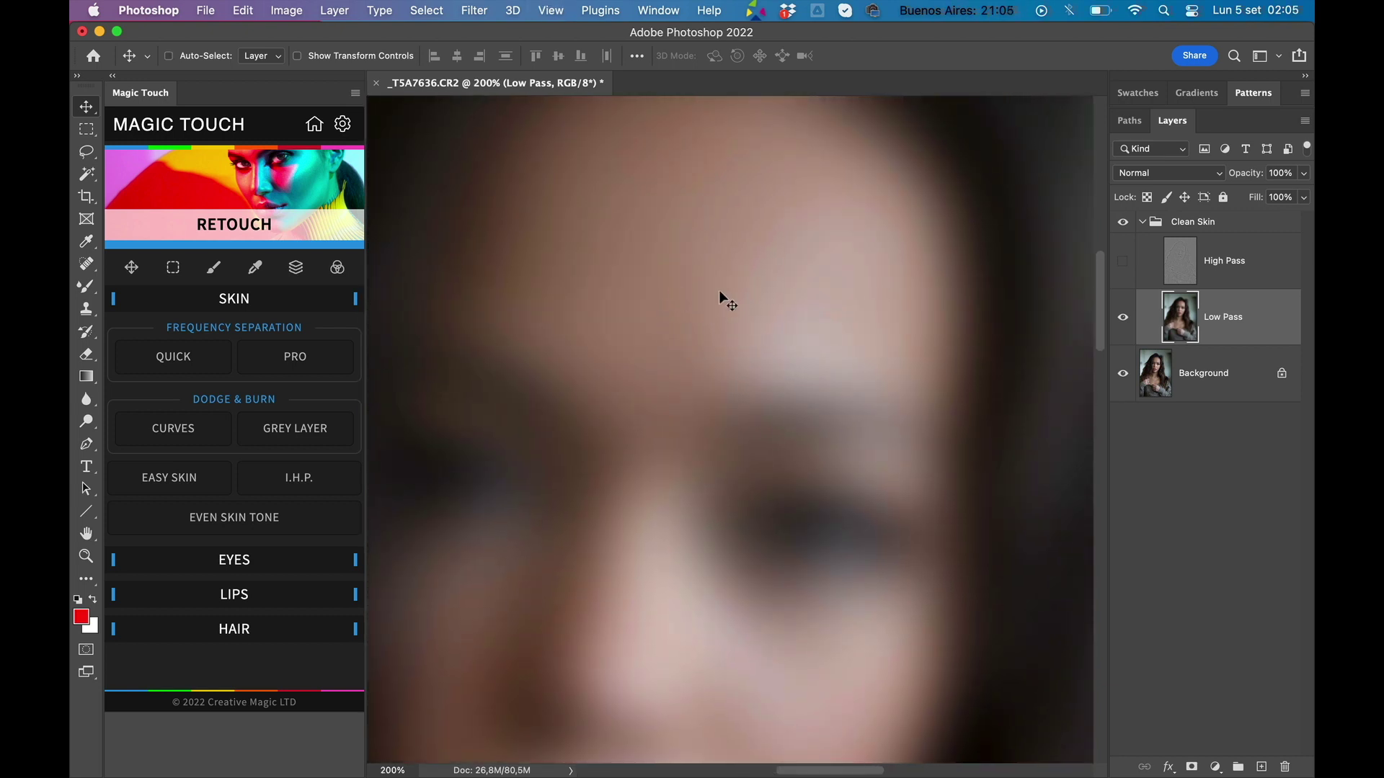
Step: Draw a 20 px feathered Lasso selection around the forehead
left_click(87, 152)
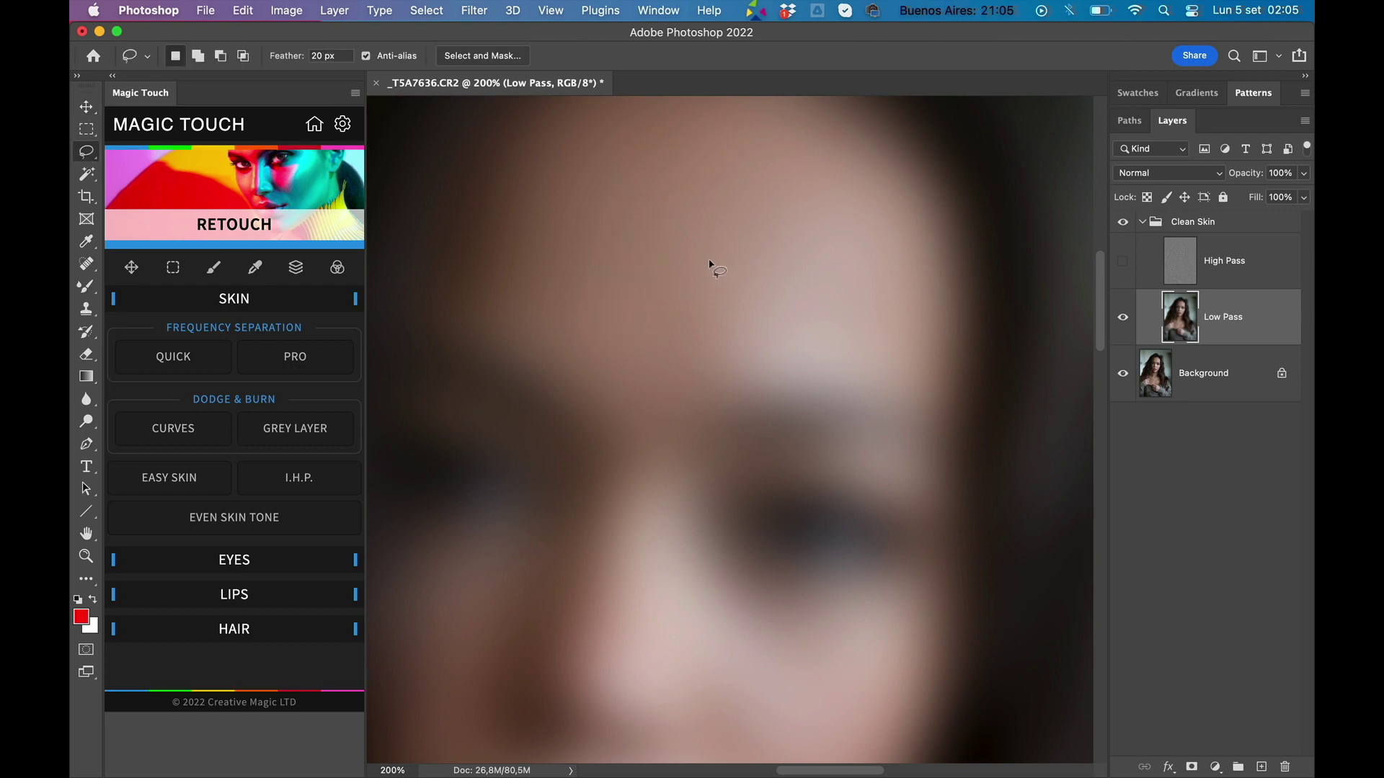
mouse_move(707, 239)
left_mouse_down()
mouse_move(671, 238)
mouse_move(618, 279)
mouse_move(611, 327)
mouse_move(645, 377)
mouse_move(709, 385)
mouse_move(810, 357)
mouse_move(815, 279)
mouse_move(768, 242)
mouse_move(705, 239)
left_mouse_up()
left_click(308, 61)
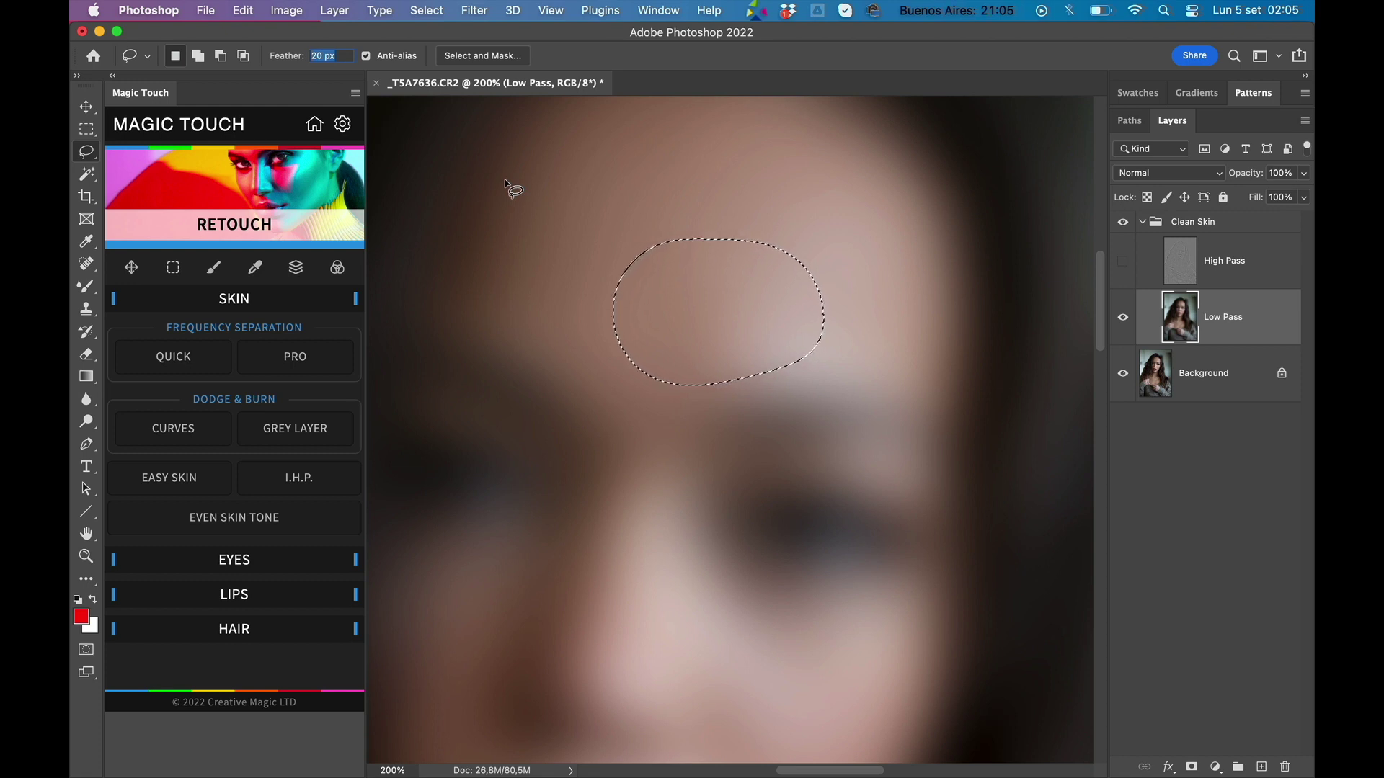
Step: Apply a Gaussian Blur with radius 30.3 px to the forehead selection
left_click(473, 12)
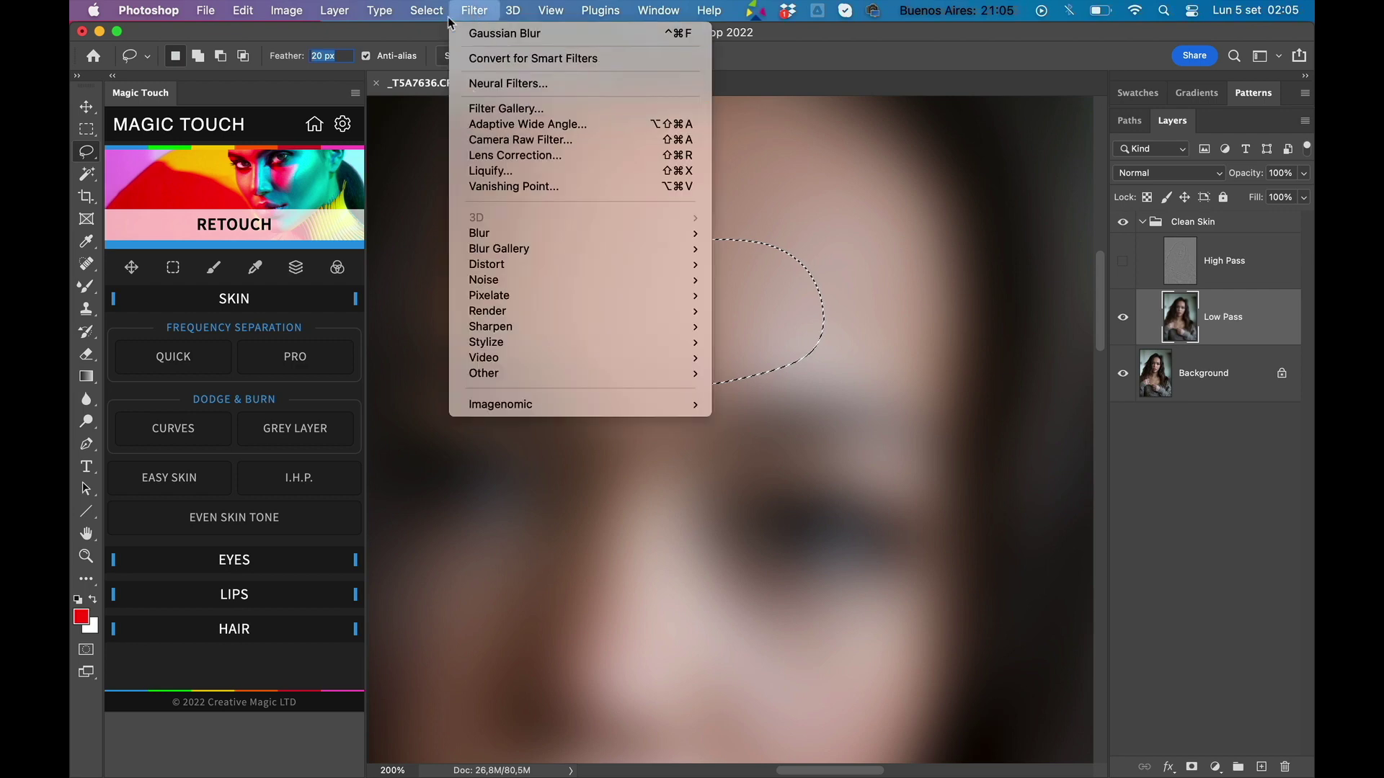
mouse_move(426, 10)
mouse_move(474, 10)
mouse_move(521, 232)
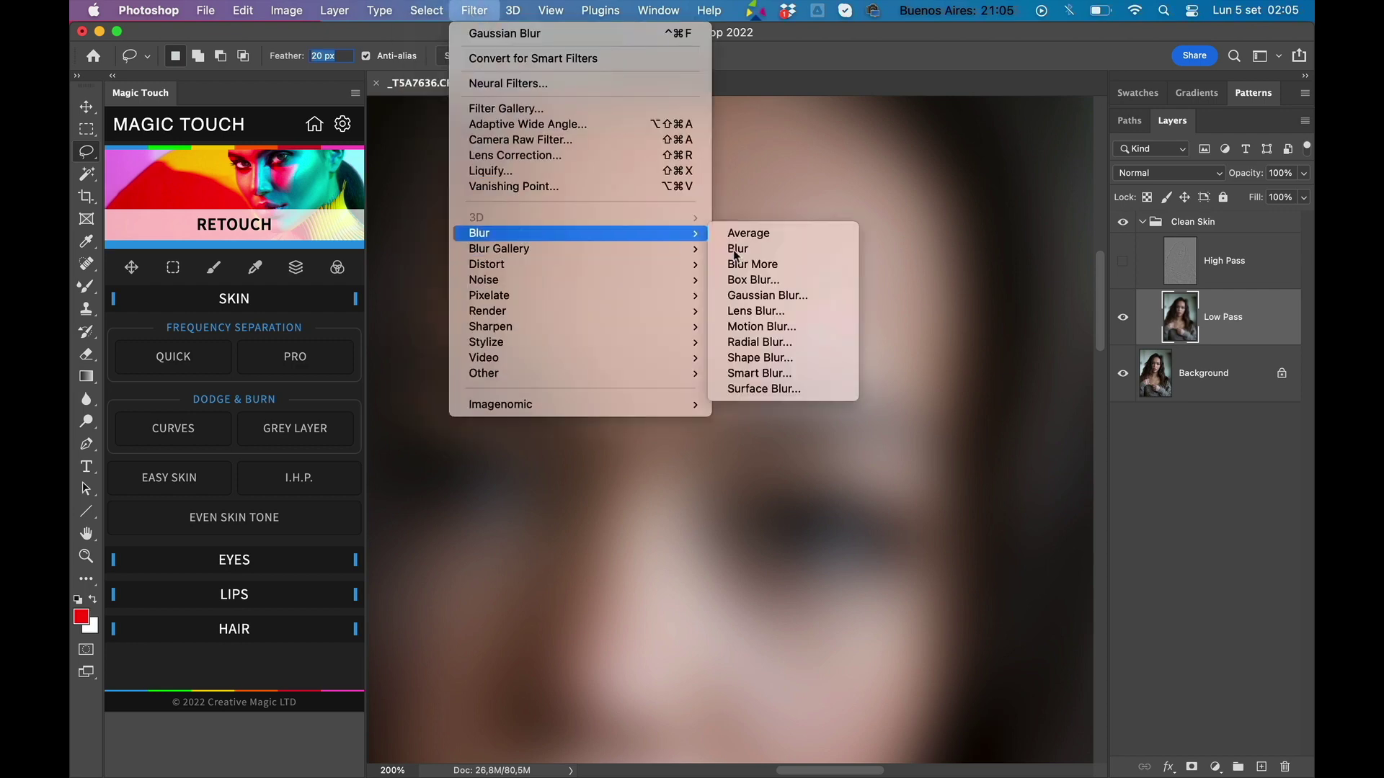
left_click(768, 295)
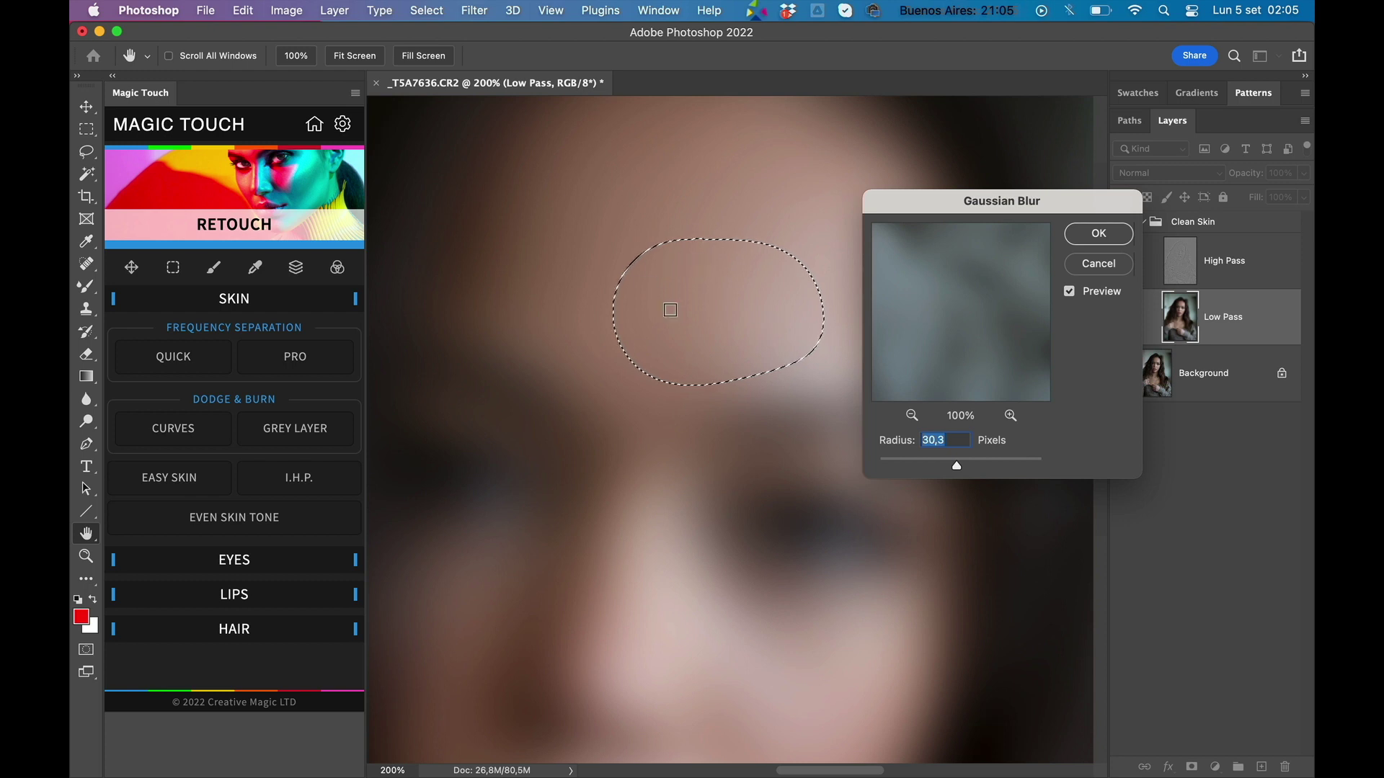
left_click(1099, 233)
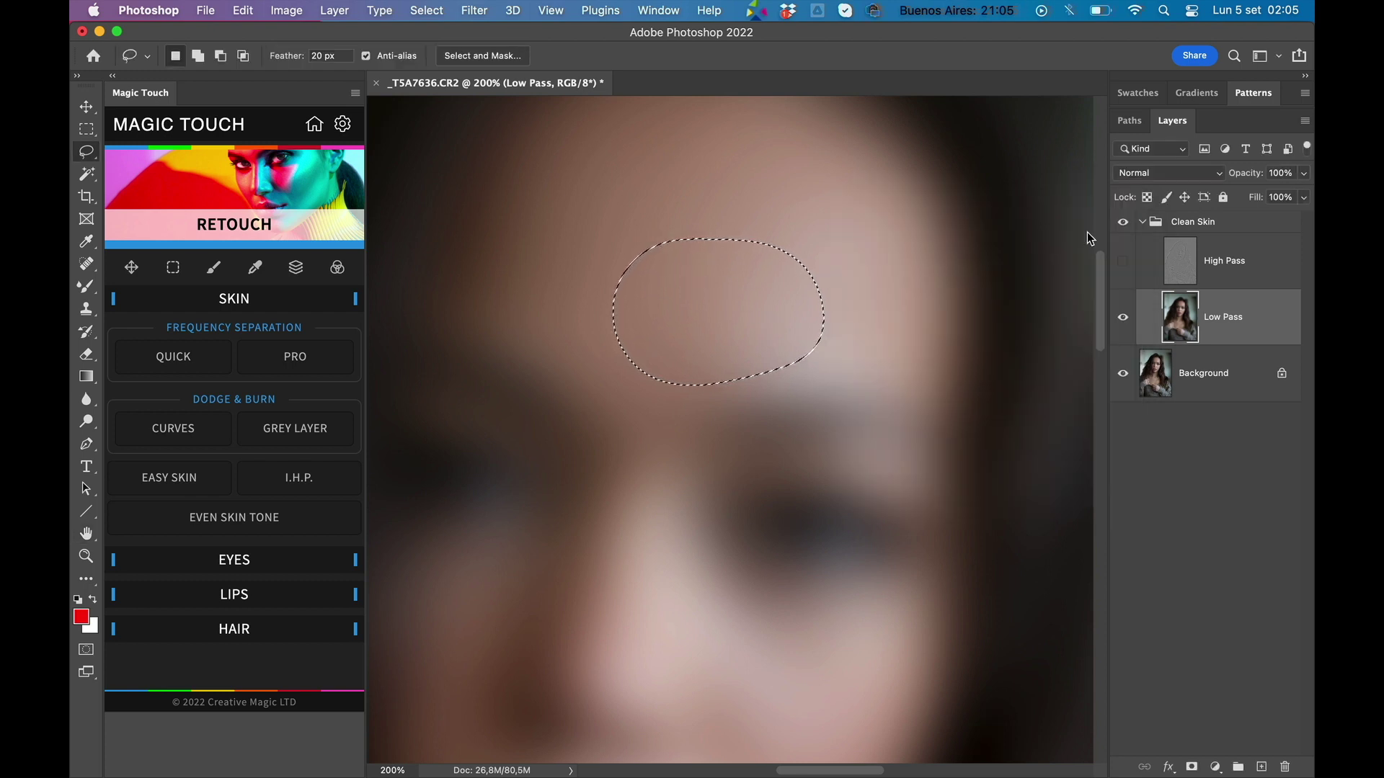
Step: Clear the forehead selection and zoom out to view the whole face
key("super+d")
key("super+minus")
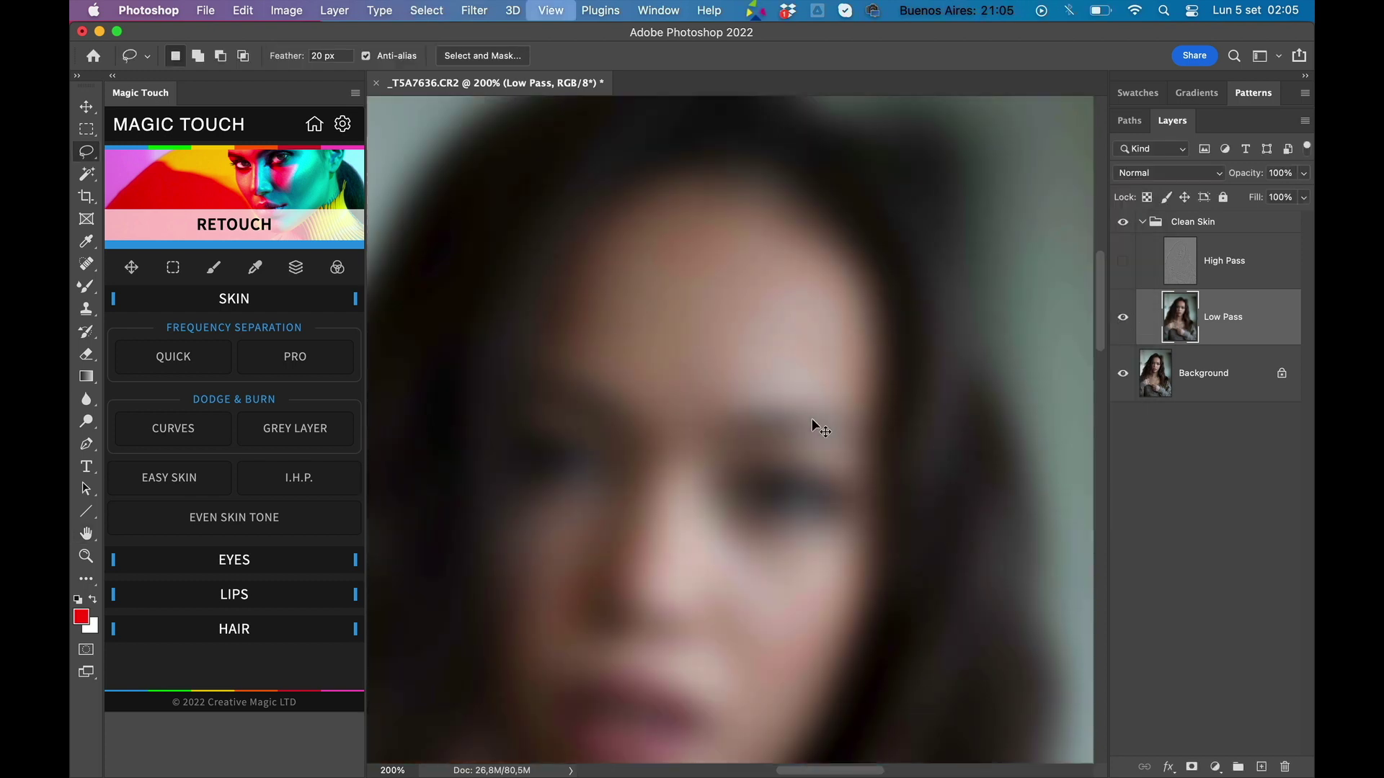
key("super+plus")
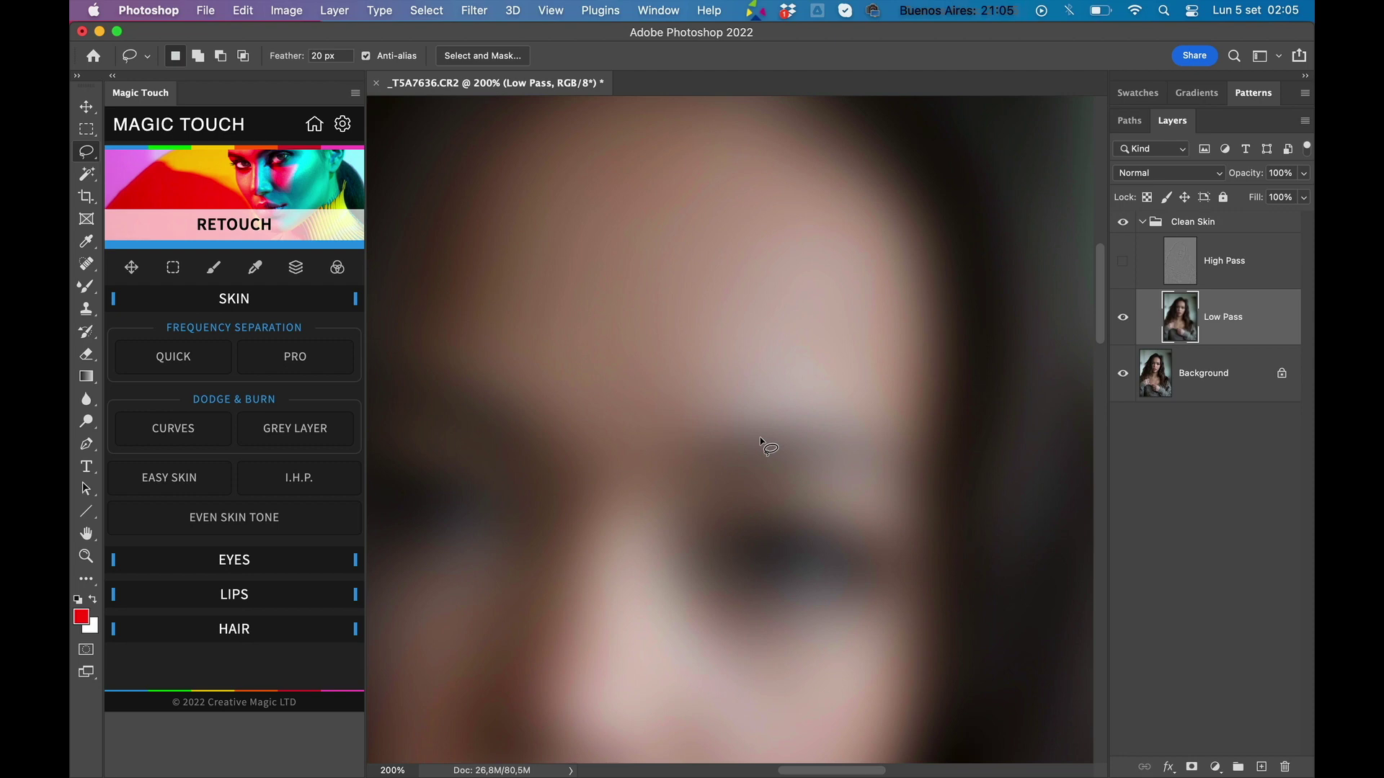
scroll(765, 447, "down", 1)
scroll(765, 446, "left", 1)
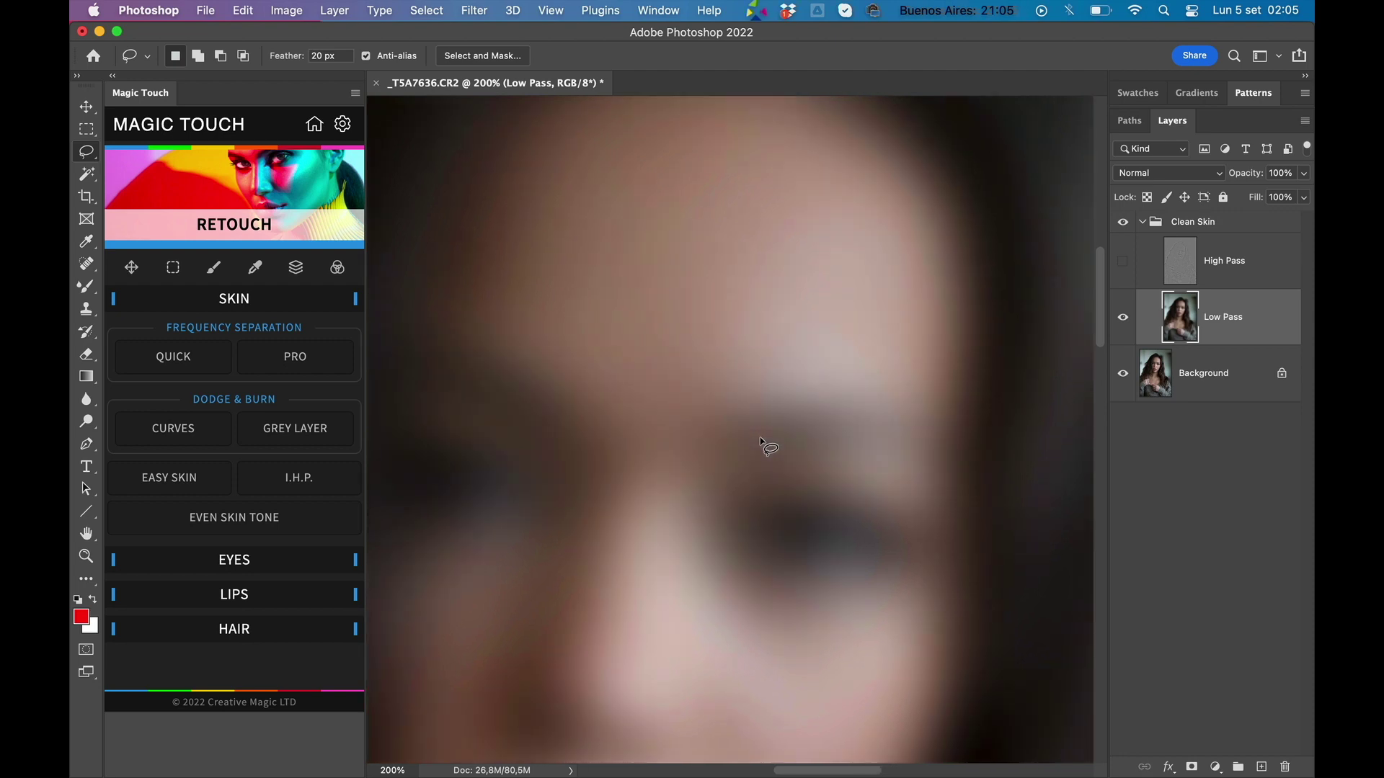
key("super+minus")
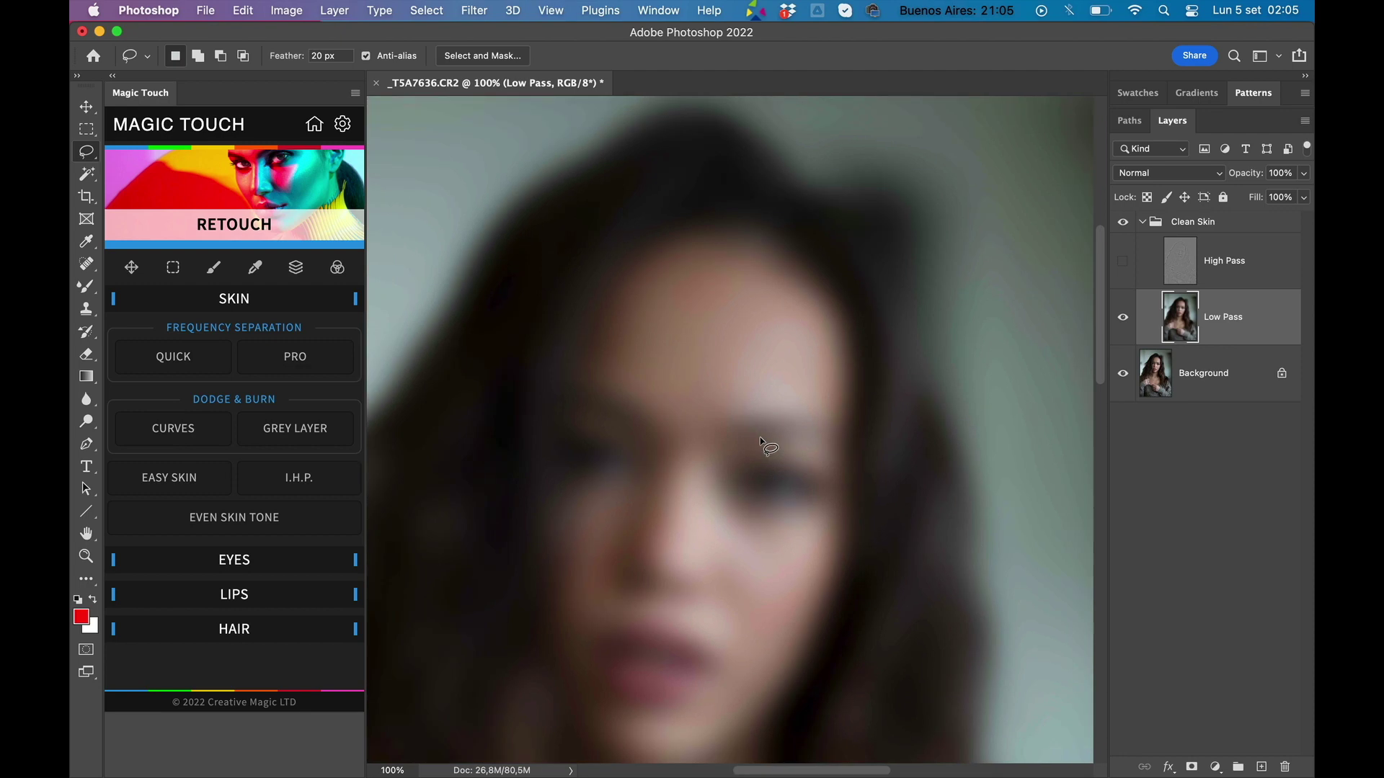
Step: Turn the High Pass layer back on, select it, and move the view to the cheek
left_click(1122, 265)
left_click(1213, 271)
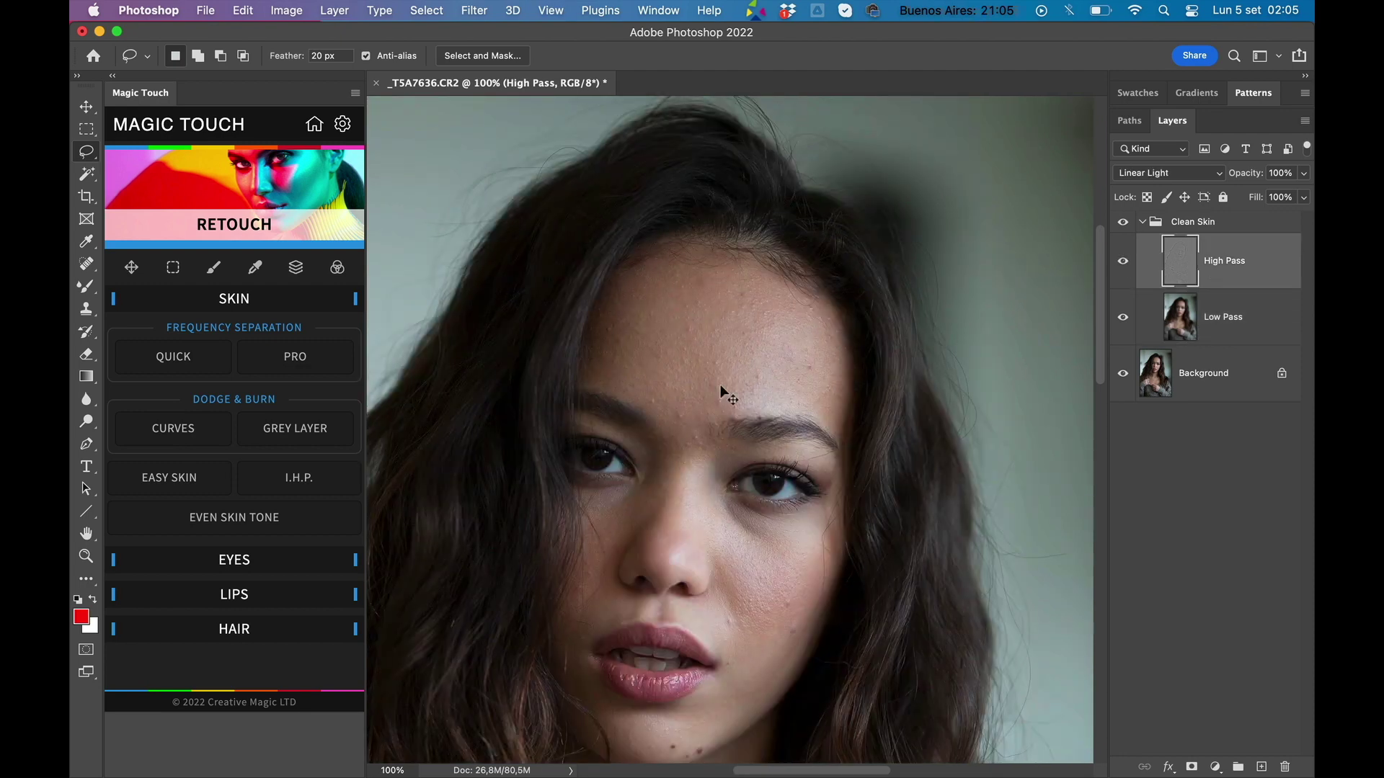
scroll(721, 388, "up", 2)
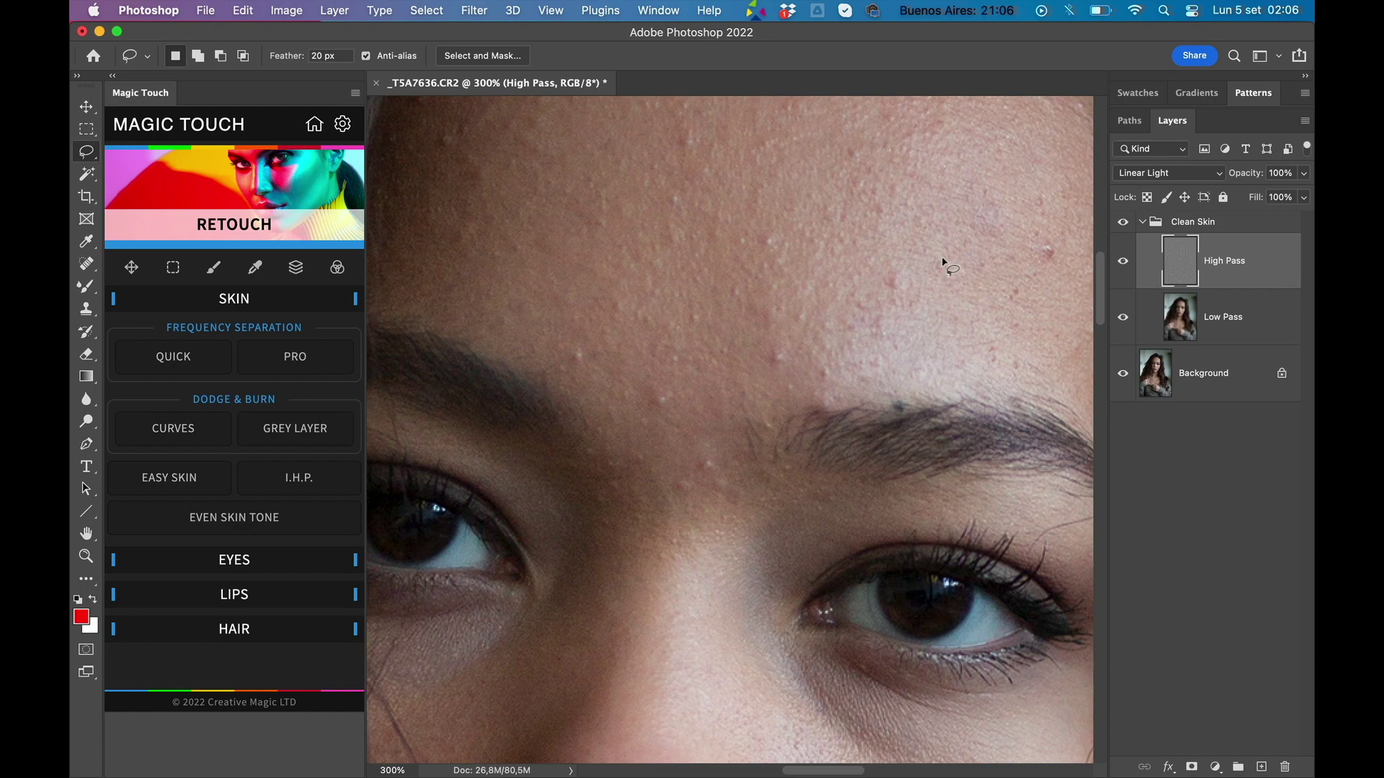
scroll(865, 410, "down", 5)
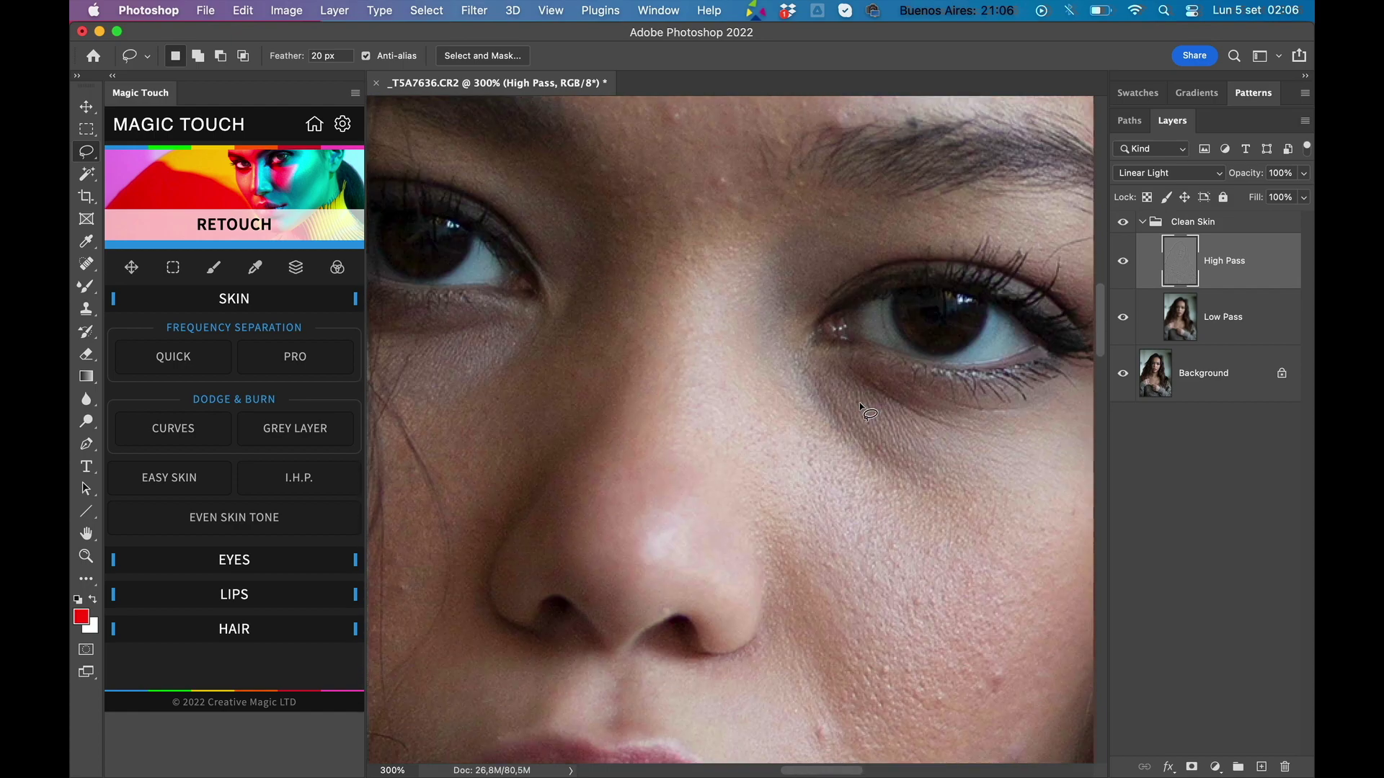
scroll(862, 403, "down", 5)
scroll(861, 404, "right", 2)
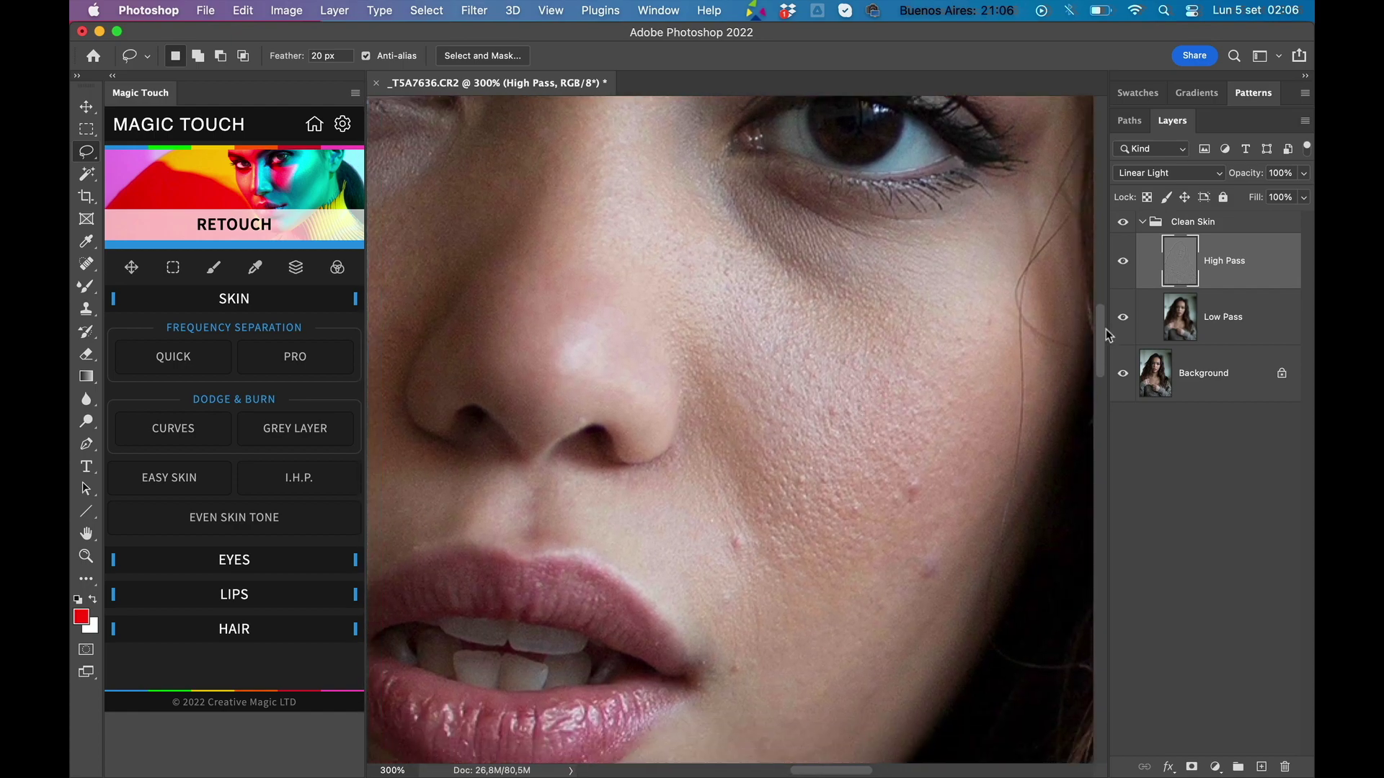
Step: Hide High Pass to compare Low Pass alone, then show High Pass again and select it
left_click(1122, 266)
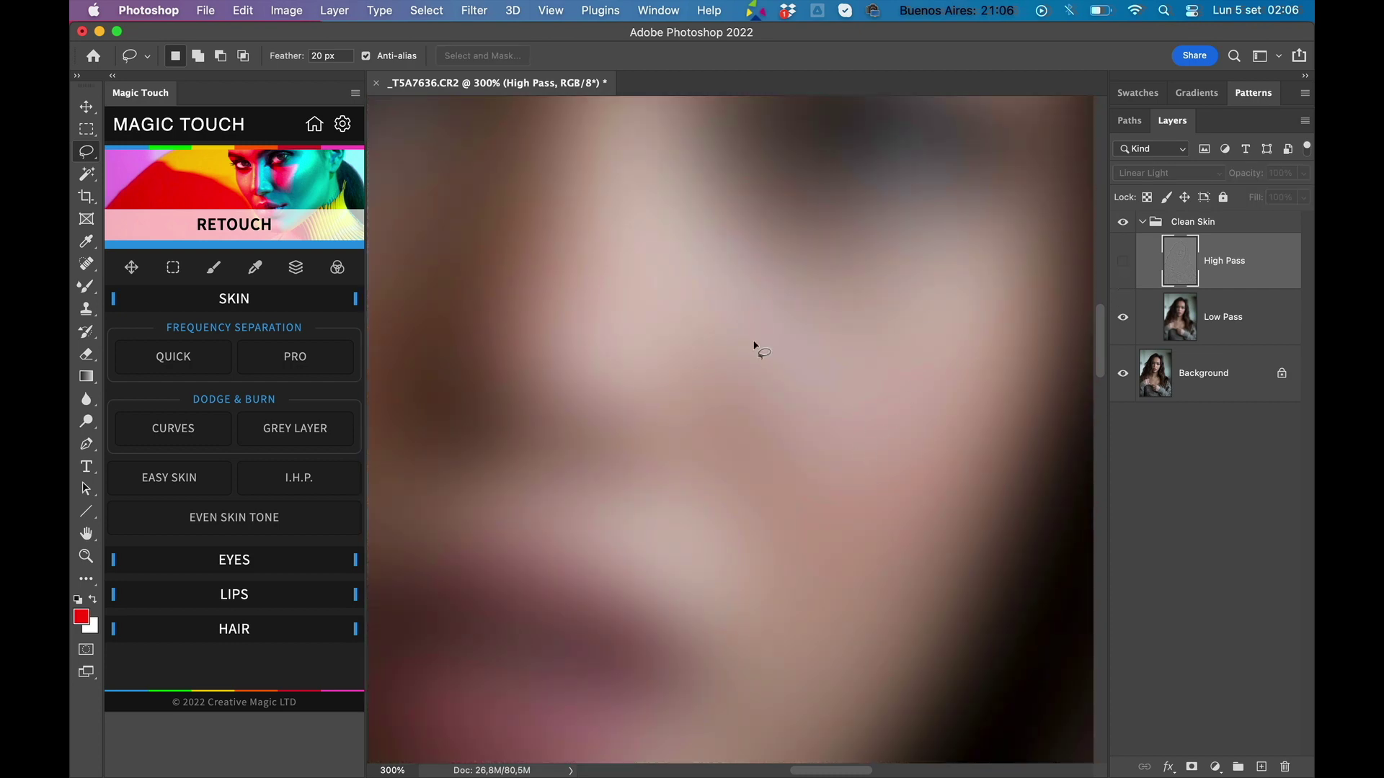
left_click(1229, 324)
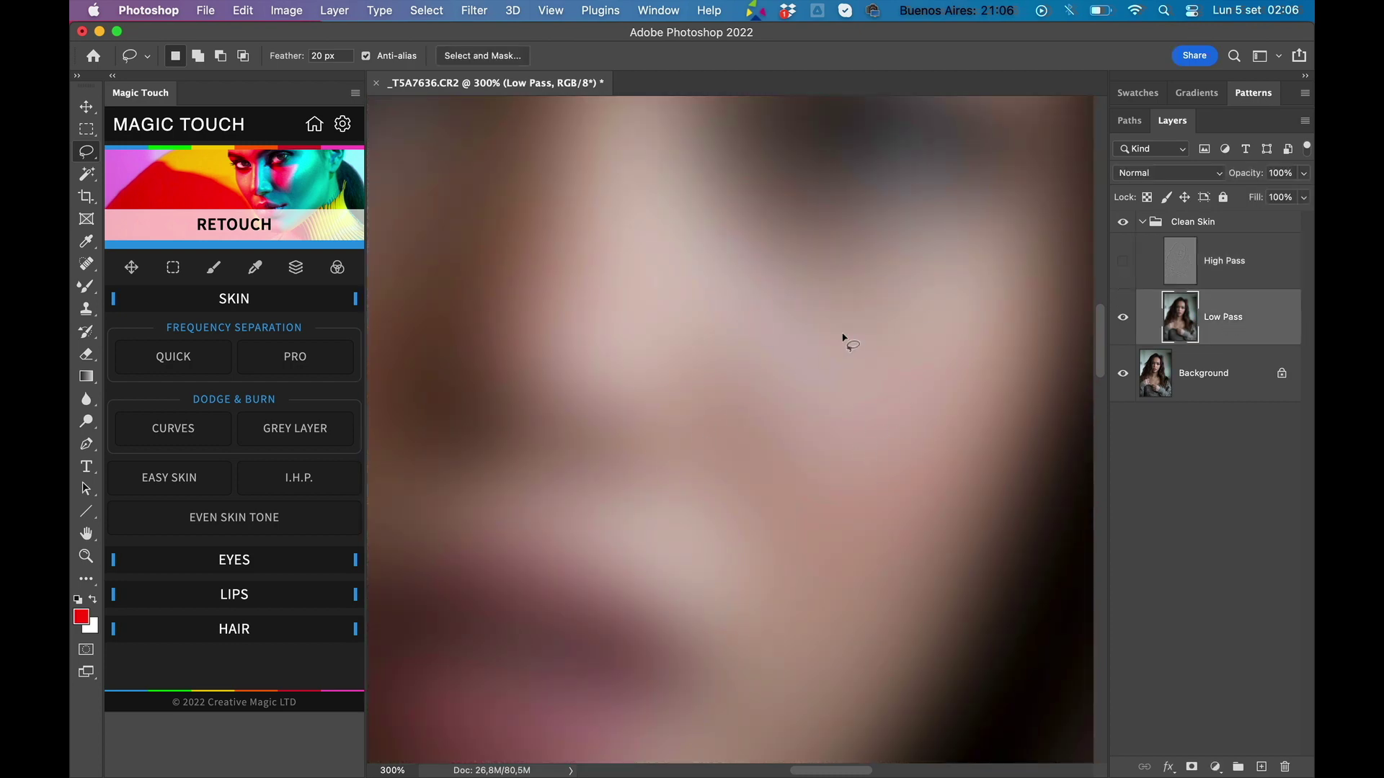
scroll(843, 338, "up", 1)
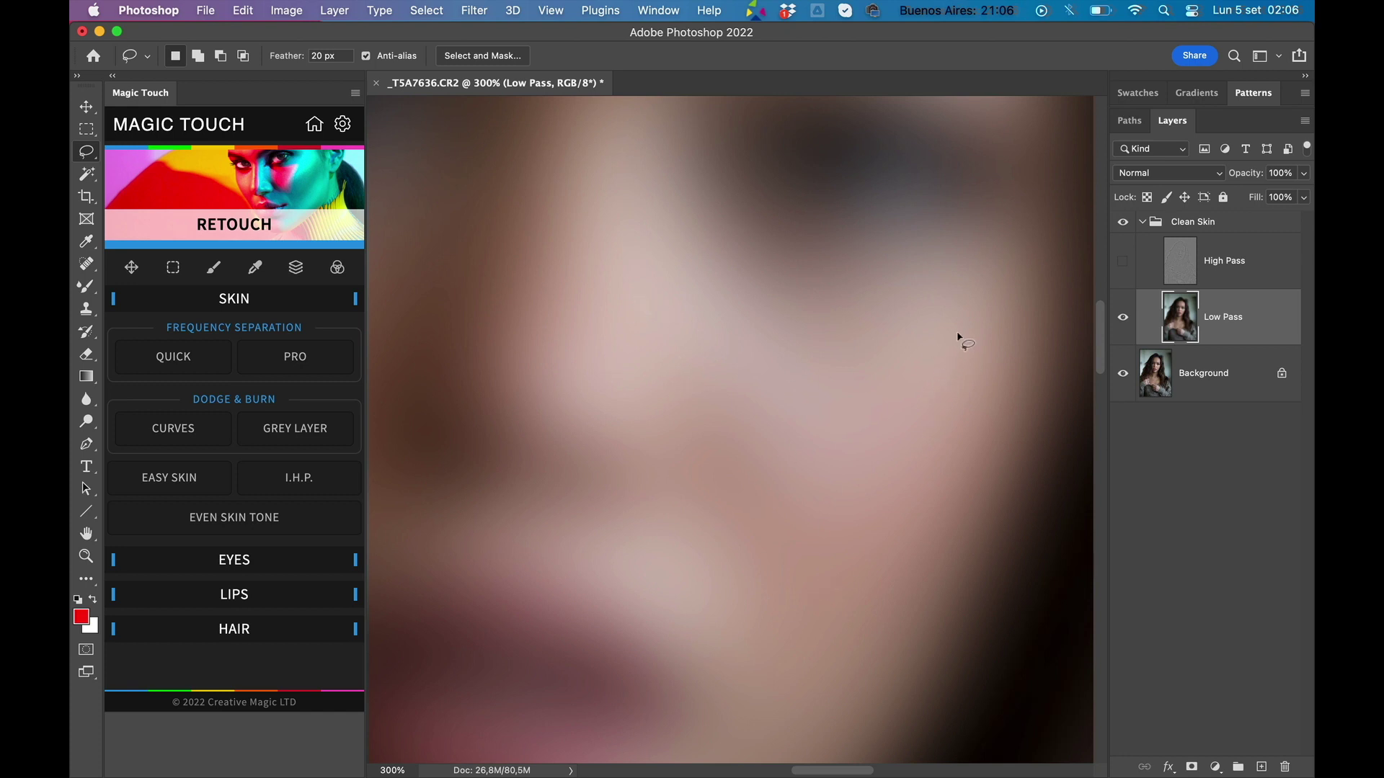
scroll(836, 415, "up", 5)
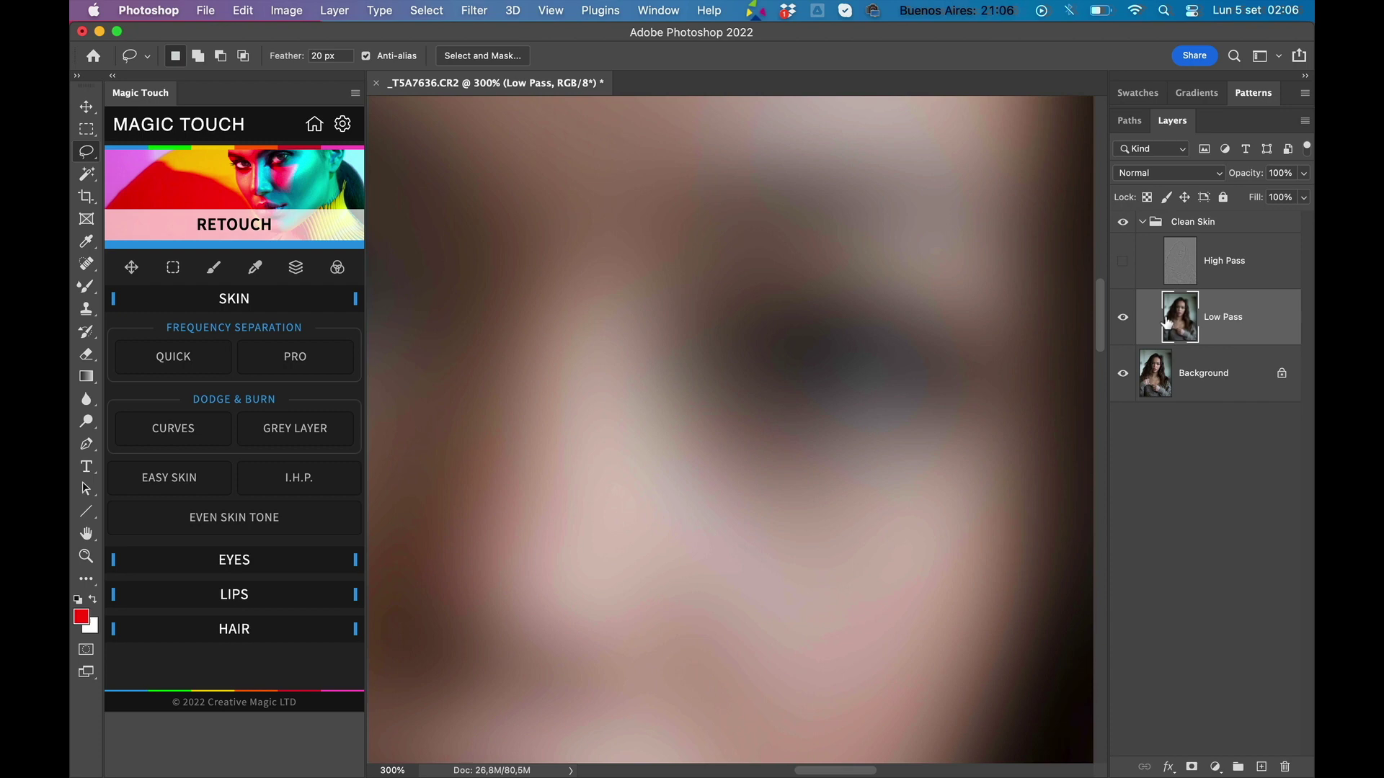
left_click(1122, 262)
left_click(1182, 270)
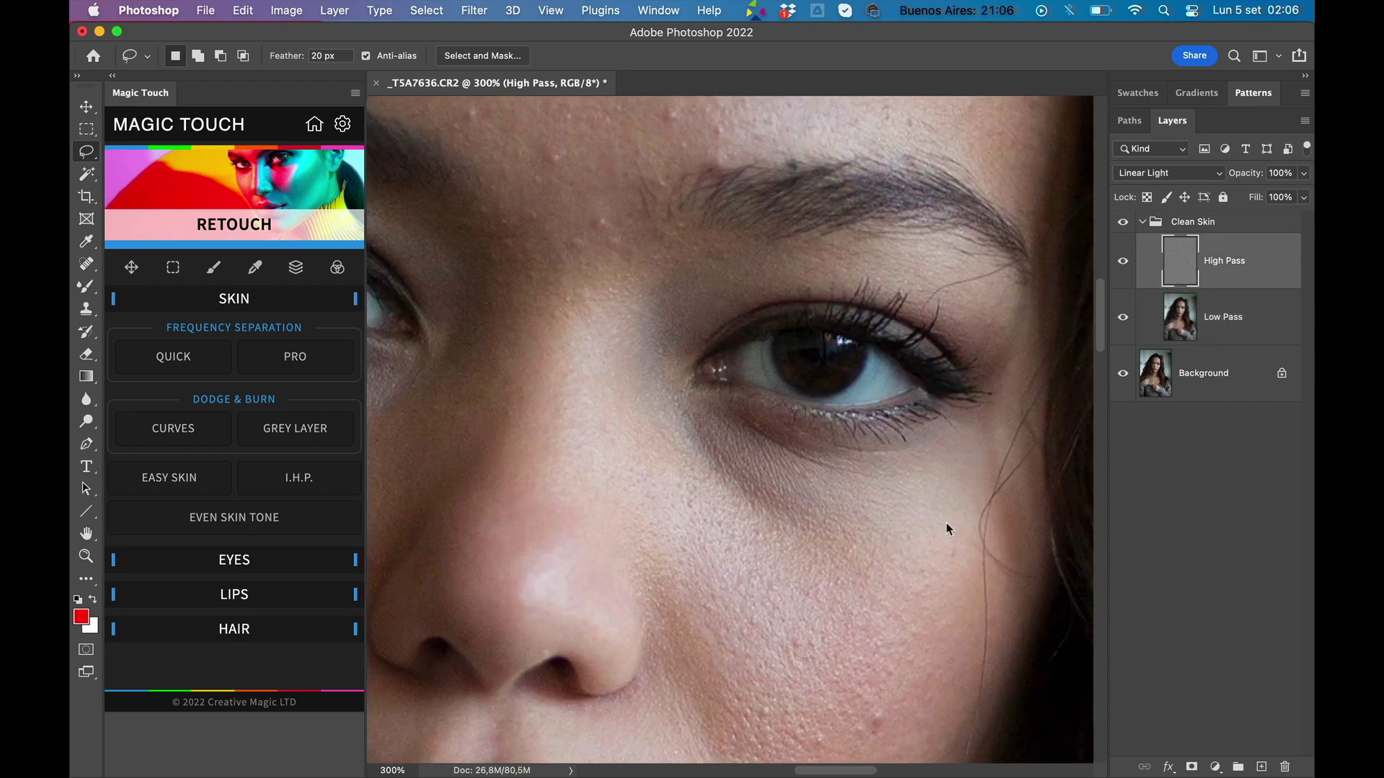
scroll(901, 580, "down", 2)
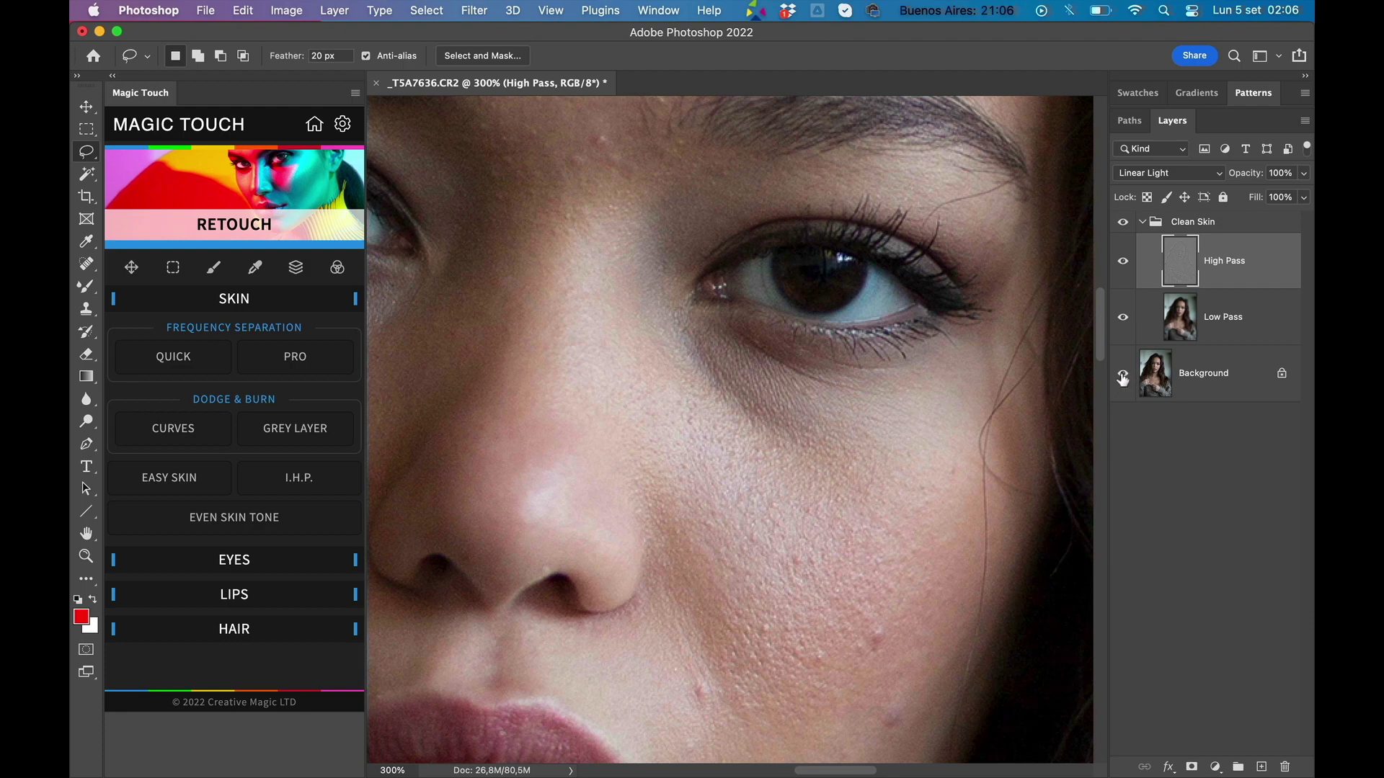
Step: Hide the Low Pass layer and pan around the canvas inspecting the grey High Pass texture
left_click(1122, 318)
scroll(901, 511, "down", 3)
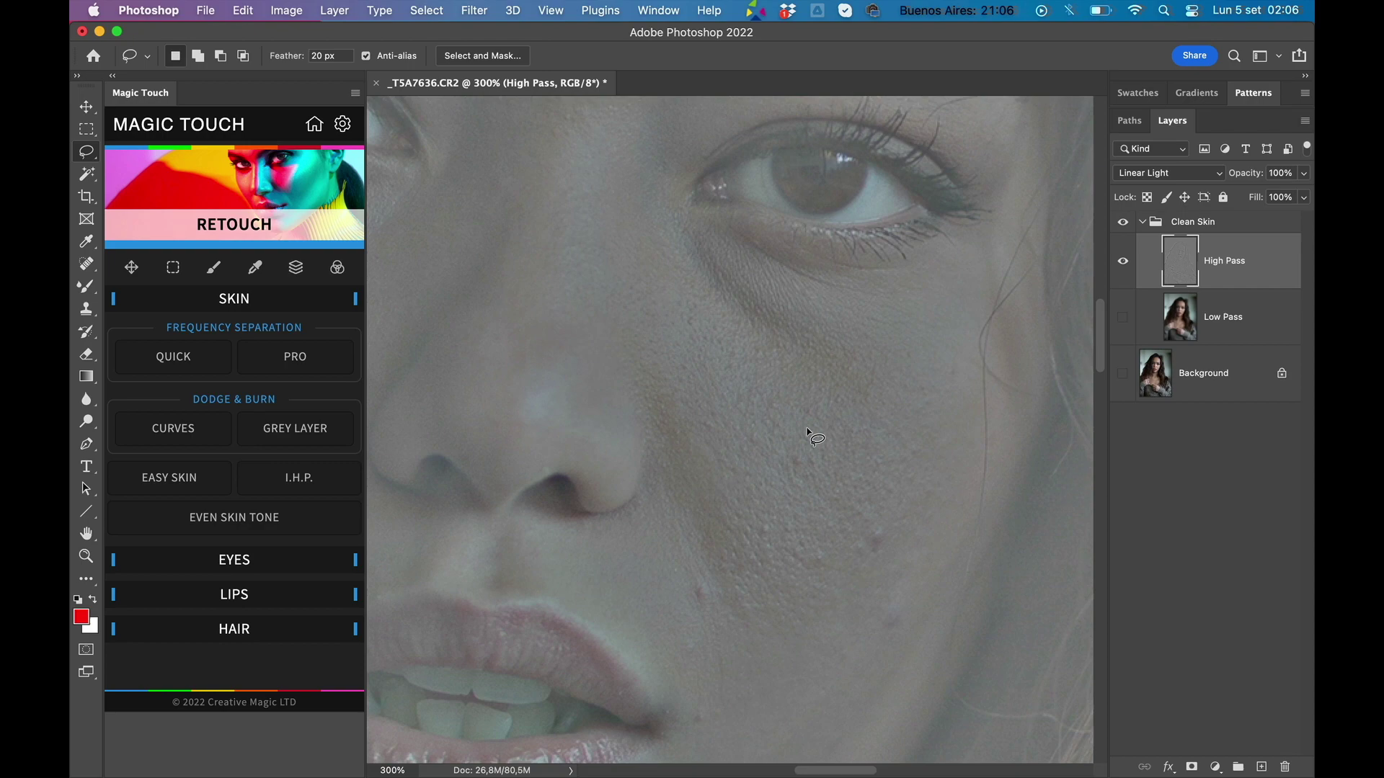
scroll(807, 431, "up", 15)
scroll(812, 365, "left", 5)
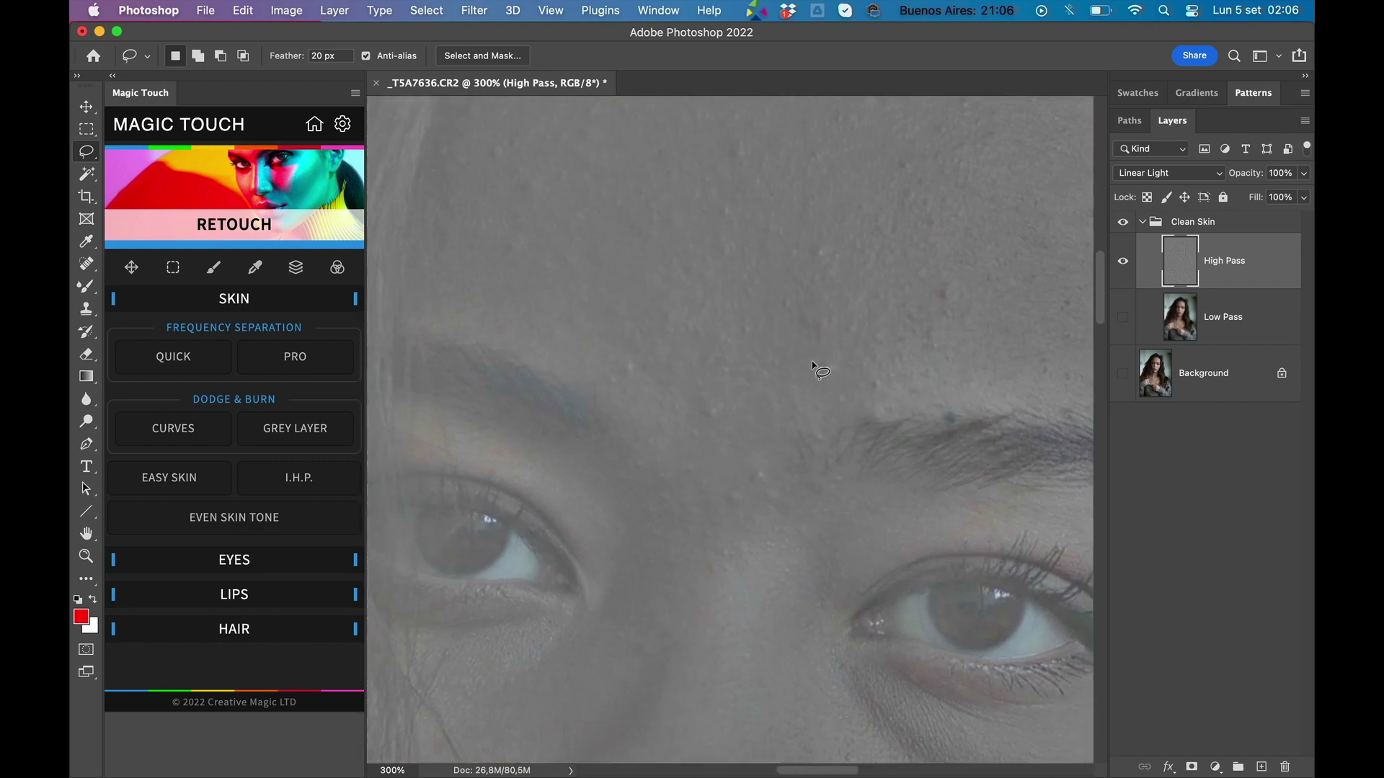
scroll(815, 367, "down", 14)
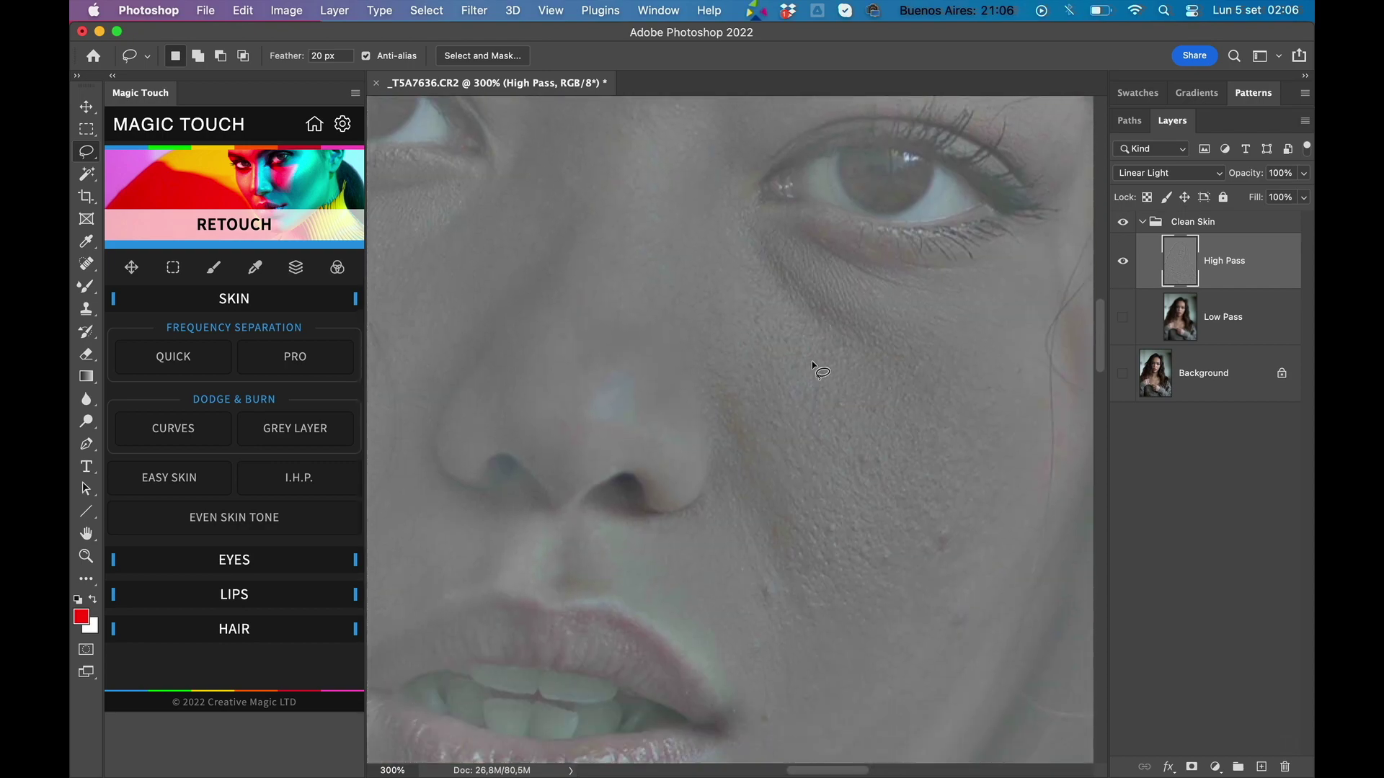
scroll(852, 396, "right", 2)
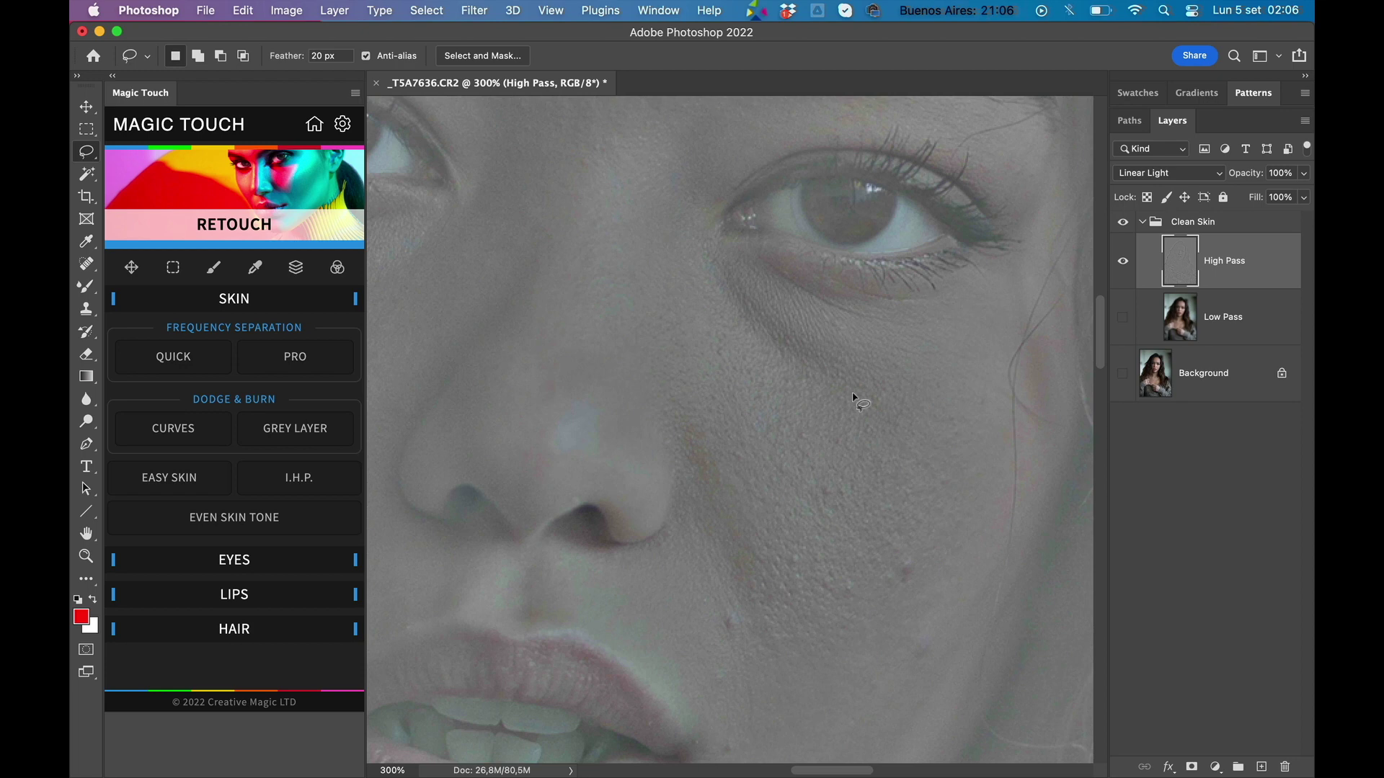
Step: Show the Low Pass layer again, scroll up to the forehead, and pick the Spot Healing Brush
left_click(1122, 317)
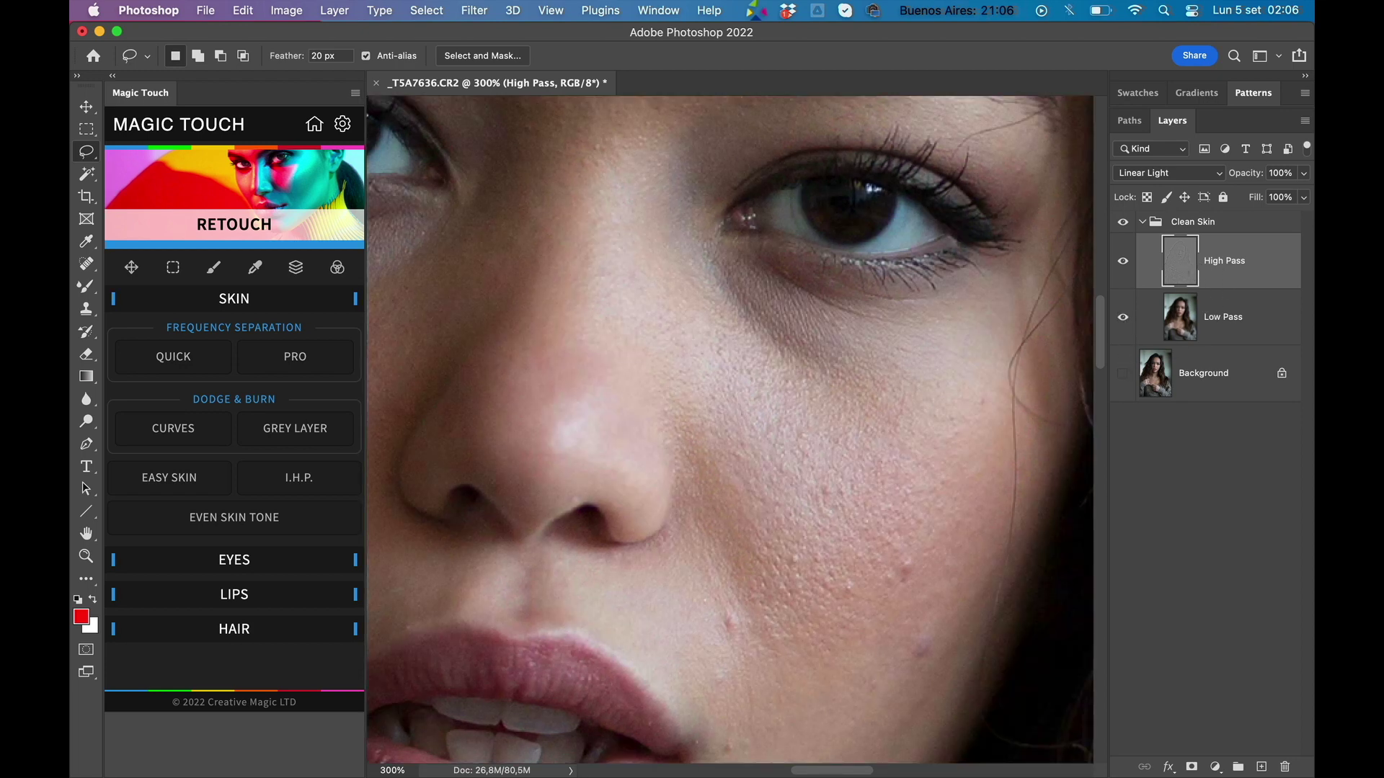
scroll(746, 331, "up", 10)
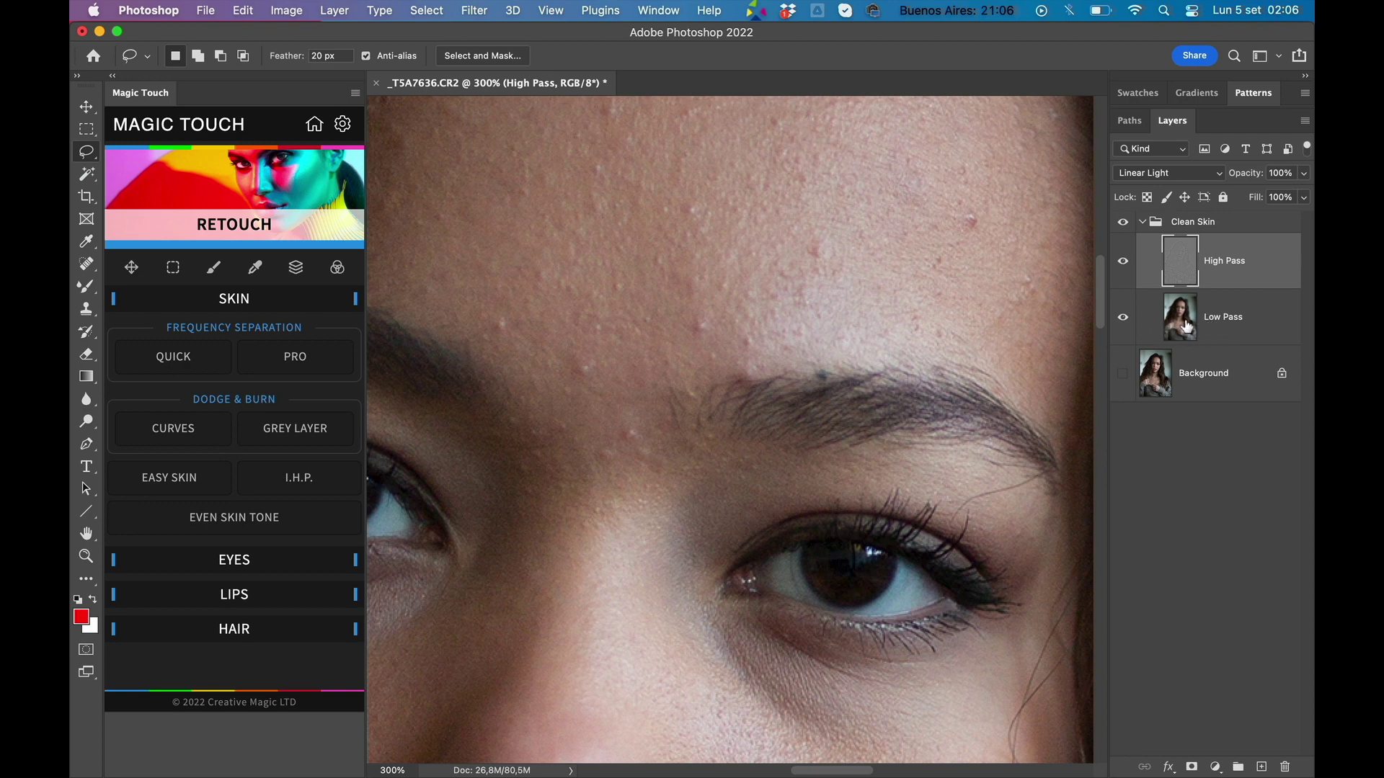
left_click(84, 266)
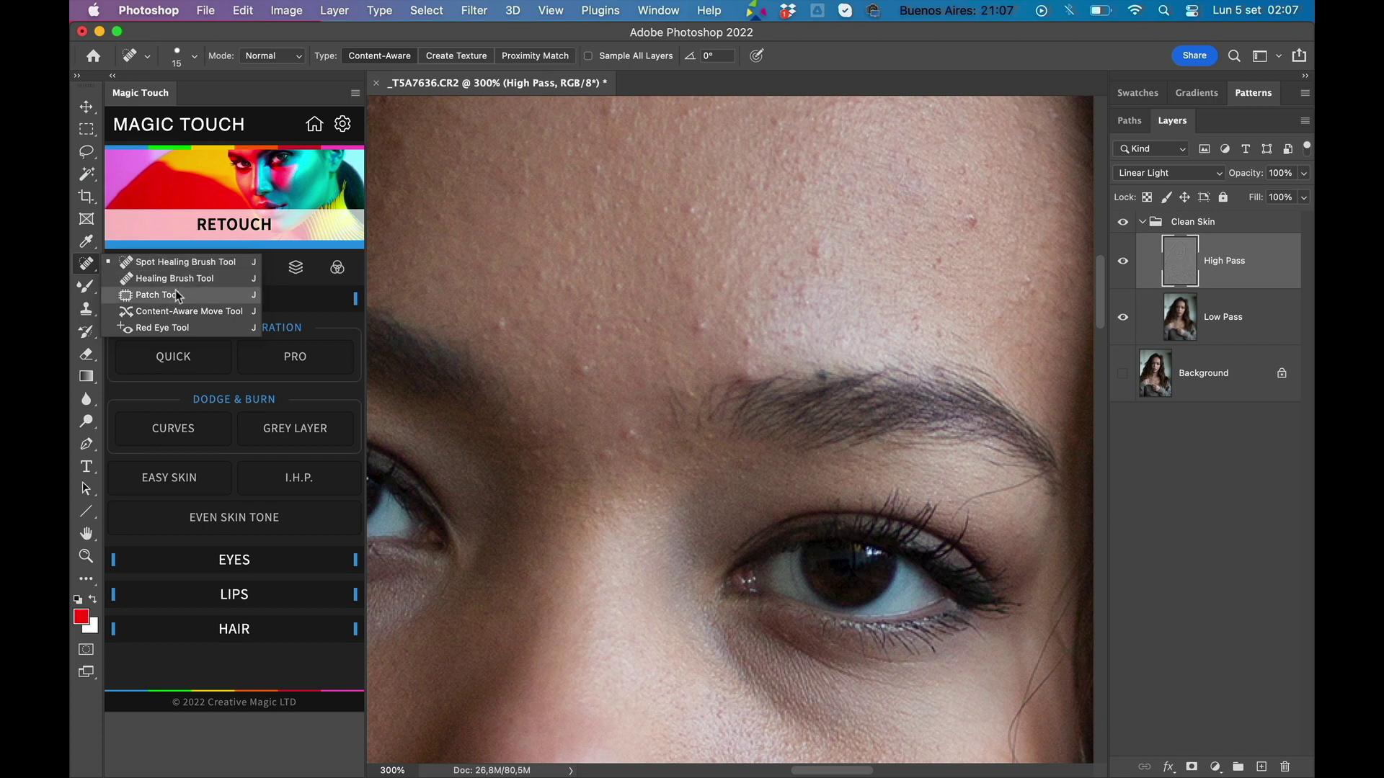
Step: Settle on the Spot Healing Brush after checking the stamp and healing tool variants
left_click(85, 315)
left_click(85, 315)
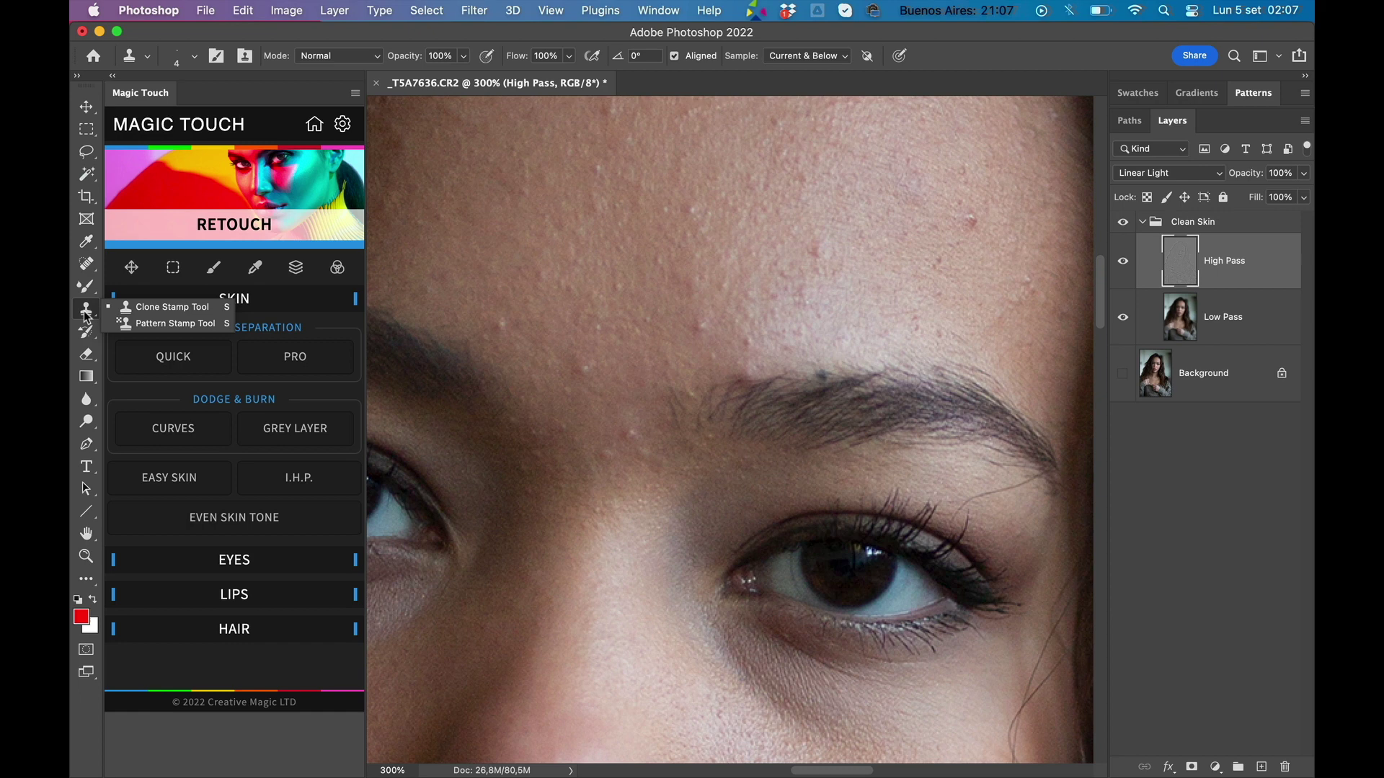
left_click(85, 264)
left_click(85, 264)
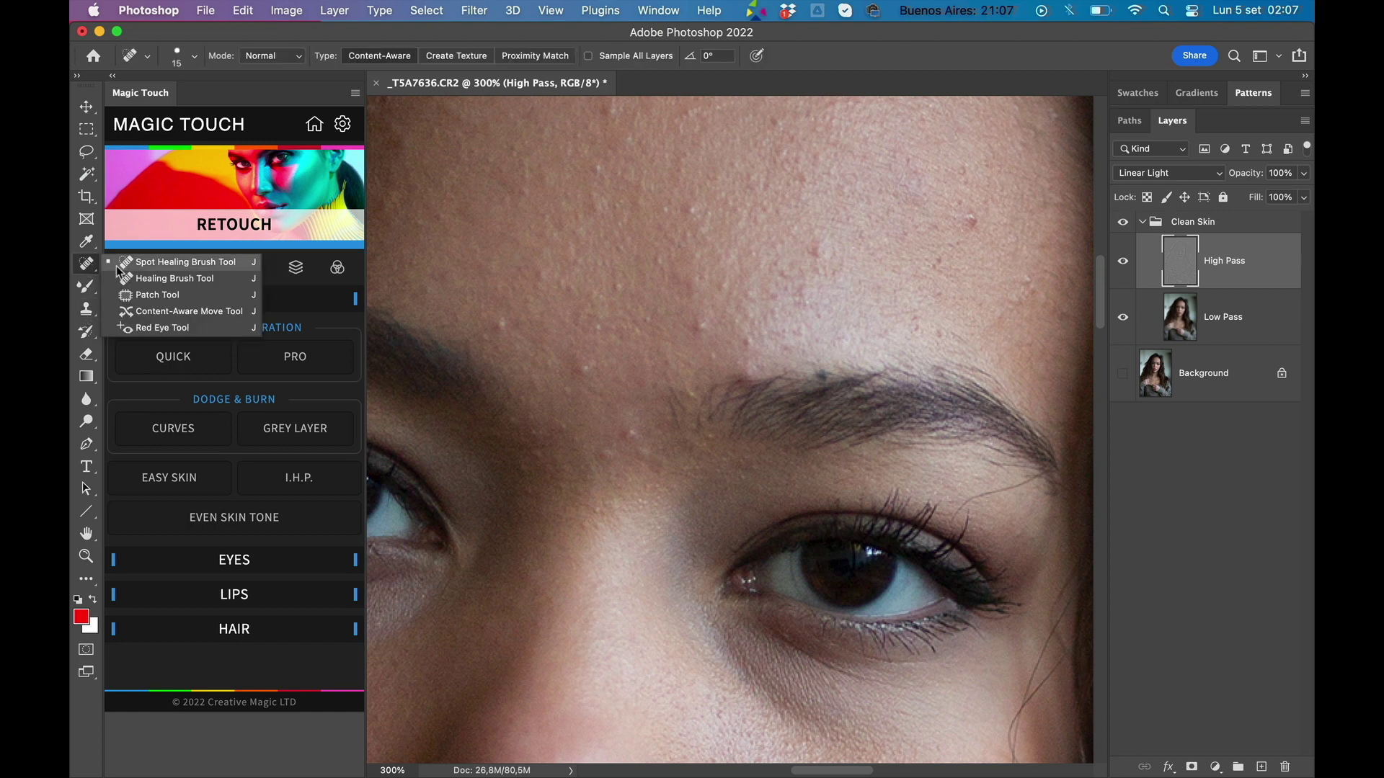
left_click(158, 261)
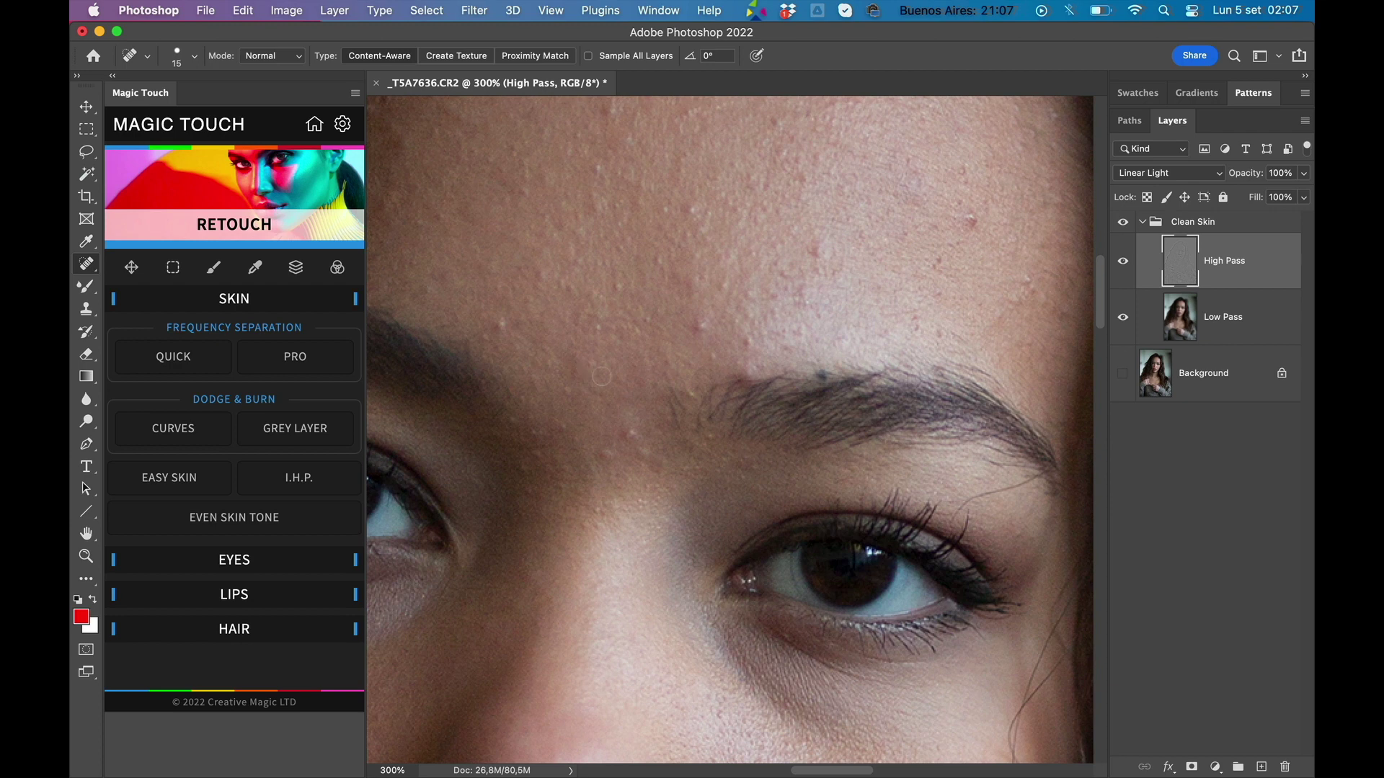
Step: Spot-heal six blemishes across the lower, upper and right side of the forehead
left_click_drag(583, 369, 573, 369)
left_click(703, 329)
left_click(748, 341)
left_click(817, 245)
left_click(973, 219)
left_click(1026, 281)
Step: Heal the remaining mid and upper forehead spots and one above the eyebrow, then select Clone Stamp
left_click(747, 294)
left_click(720, 284)
left_click(693, 210)
left_click(667, 208)
left_click(631, 430)
left_click(86, 308)
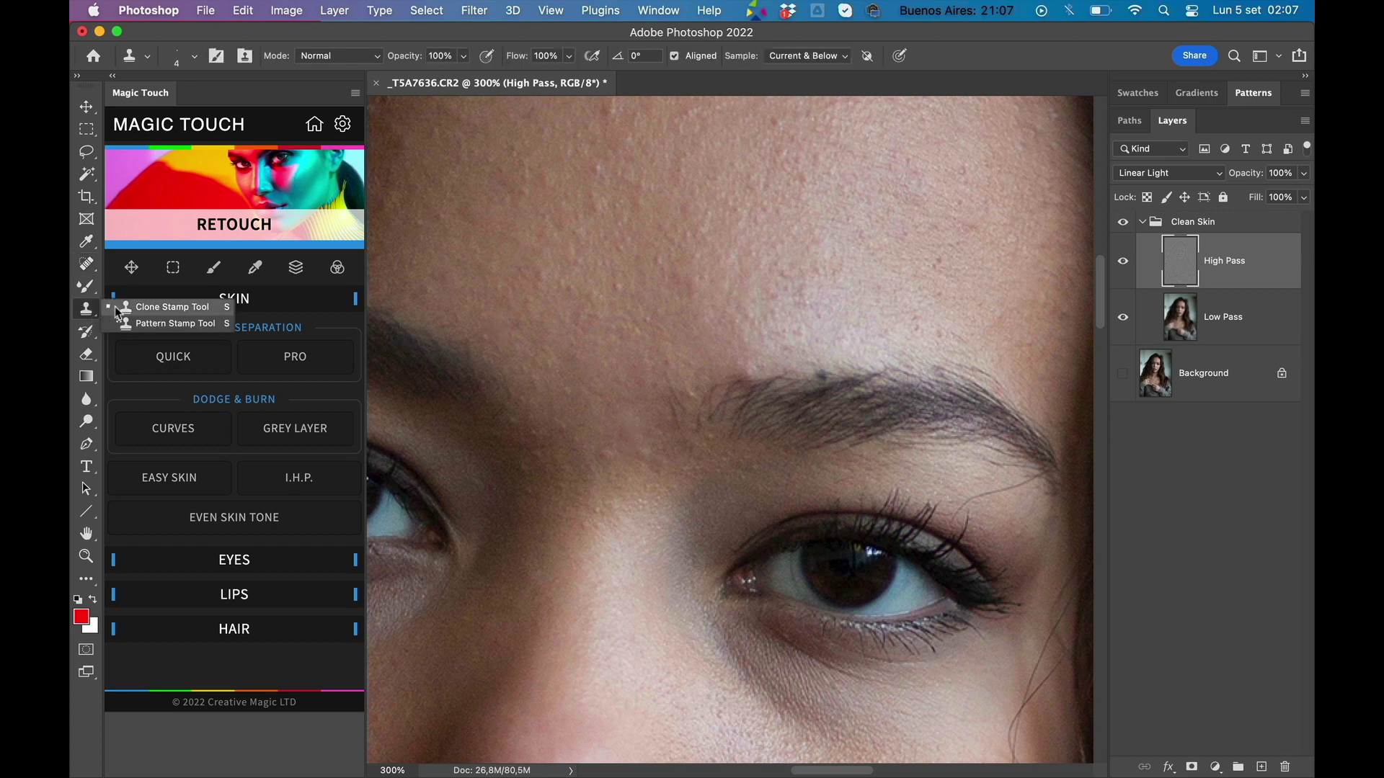
left_click(149, 307)
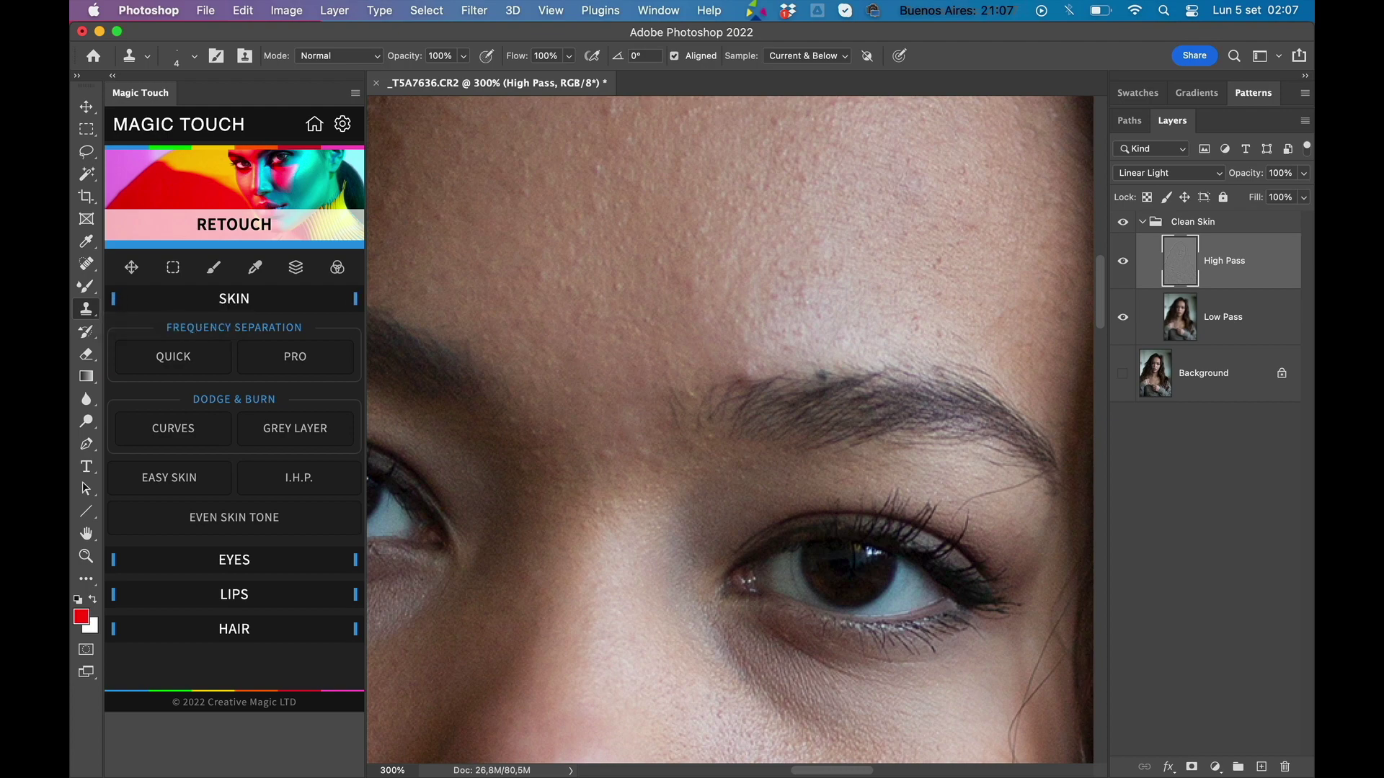
Step: Set the clone stamp to a 15 px, 0% hardness brush sampling the Current Layer, then scroll to the cheek
right_click(743, 232)
left_click_drag(744, 213, 762, 211)
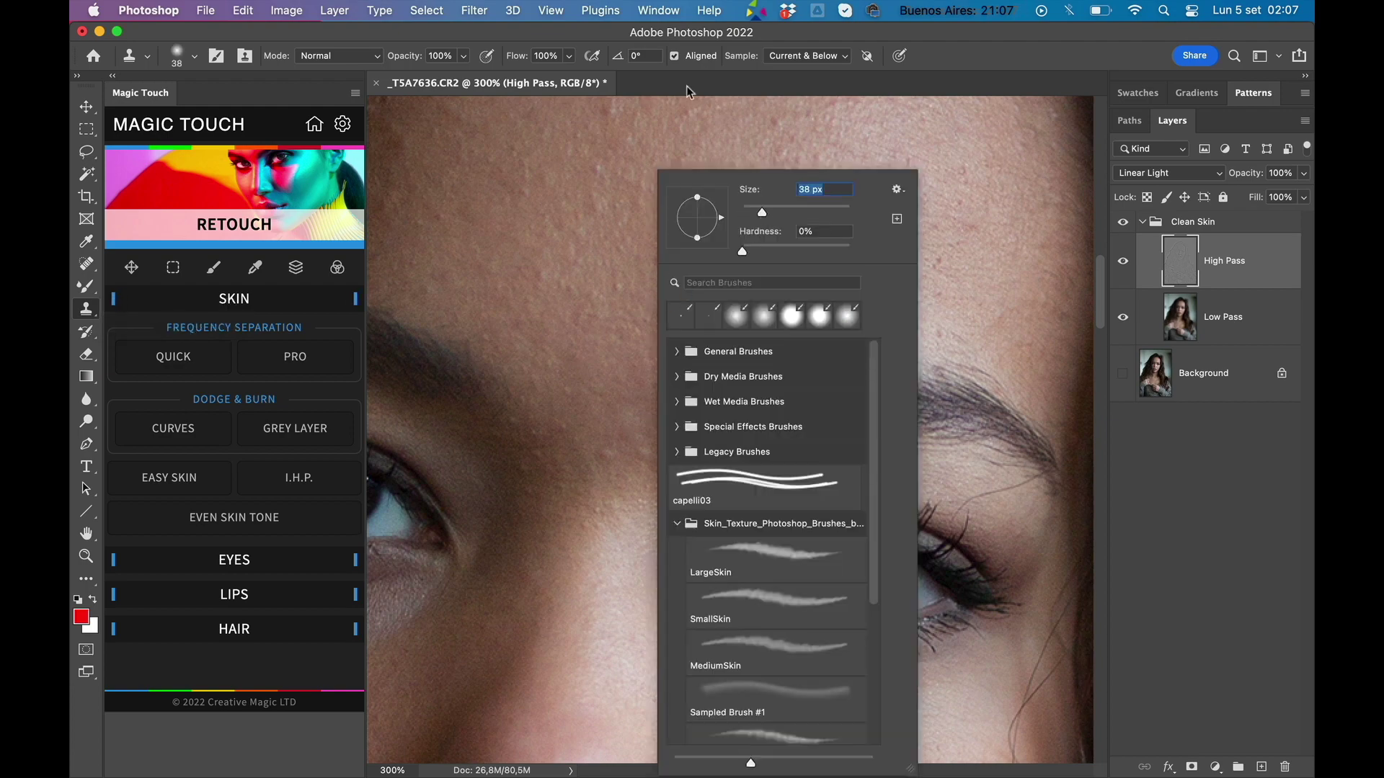
left_click(944, 57)
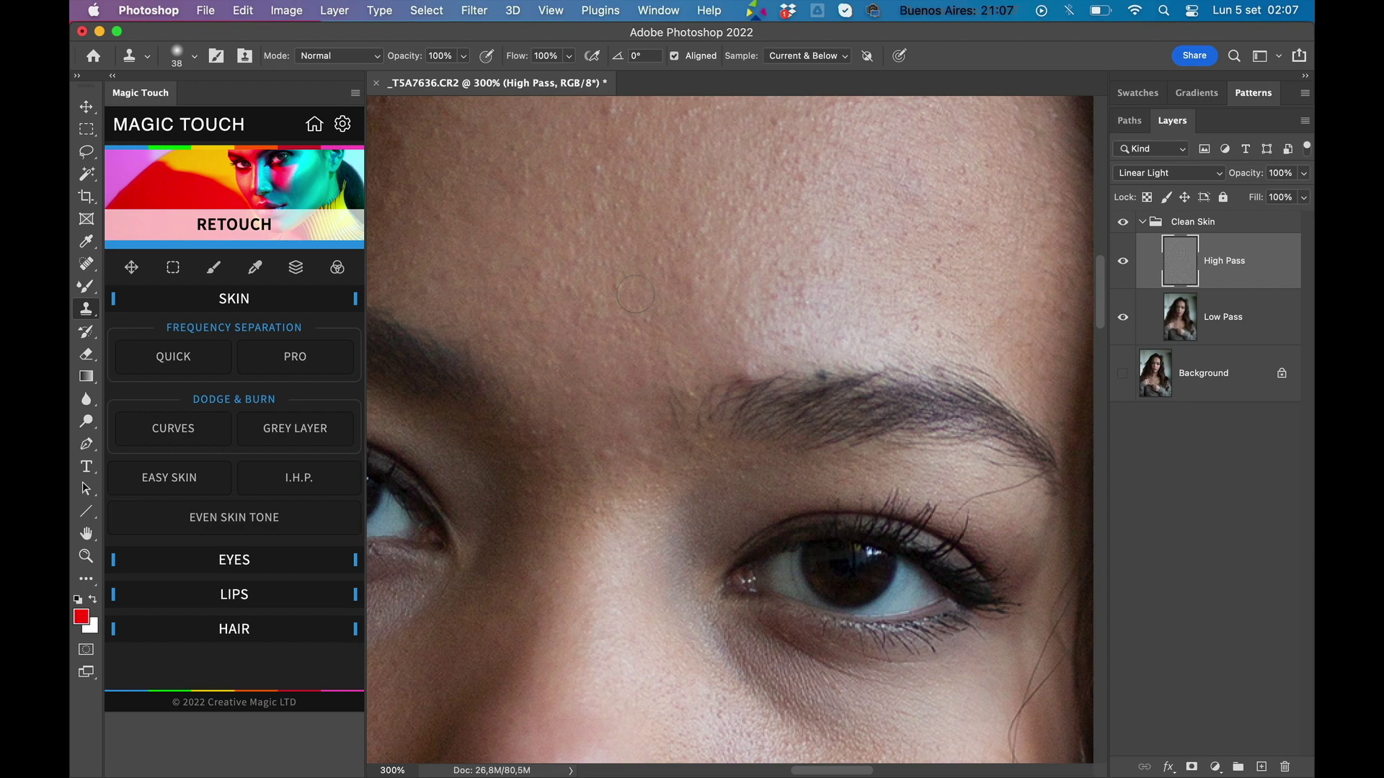
right_click(660, 309)
left_click_drag(765, 214, 762, 210)
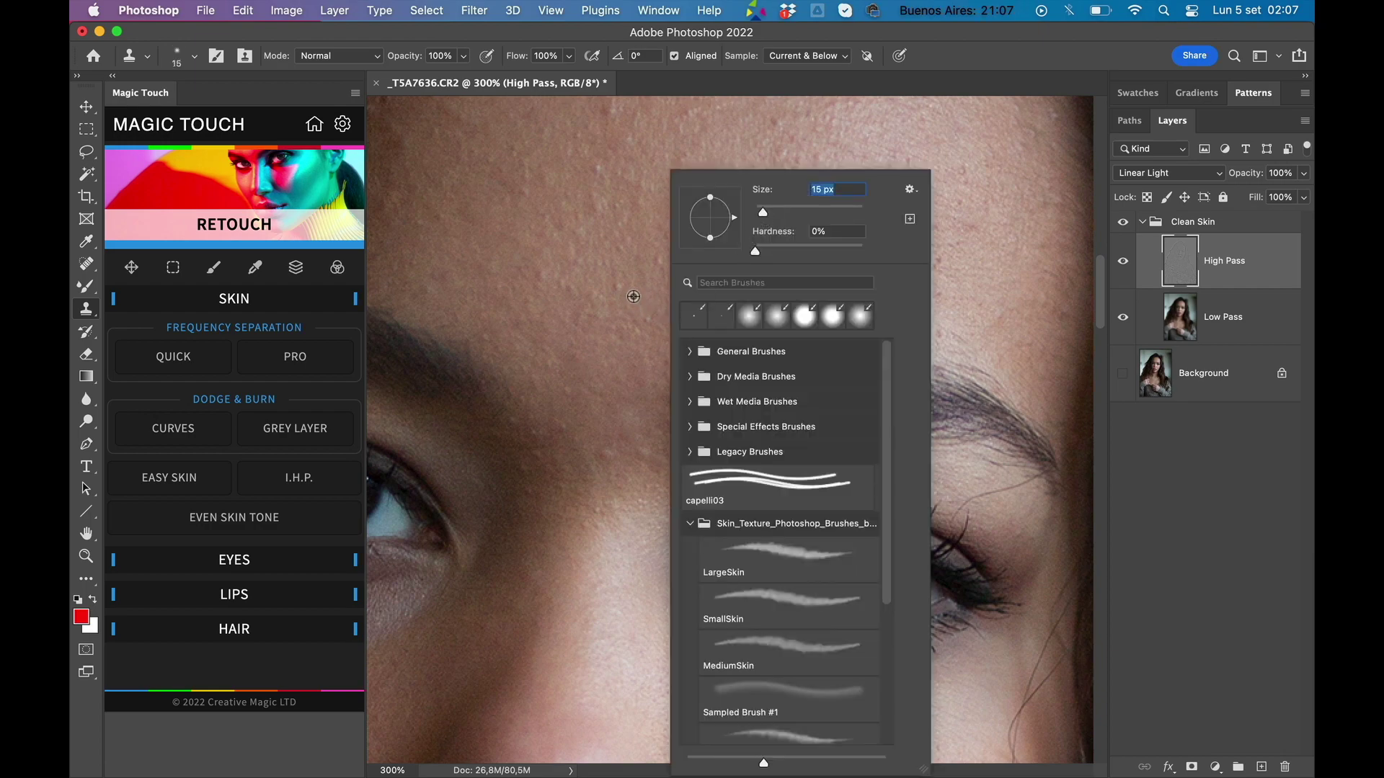
left_click(642, 288)
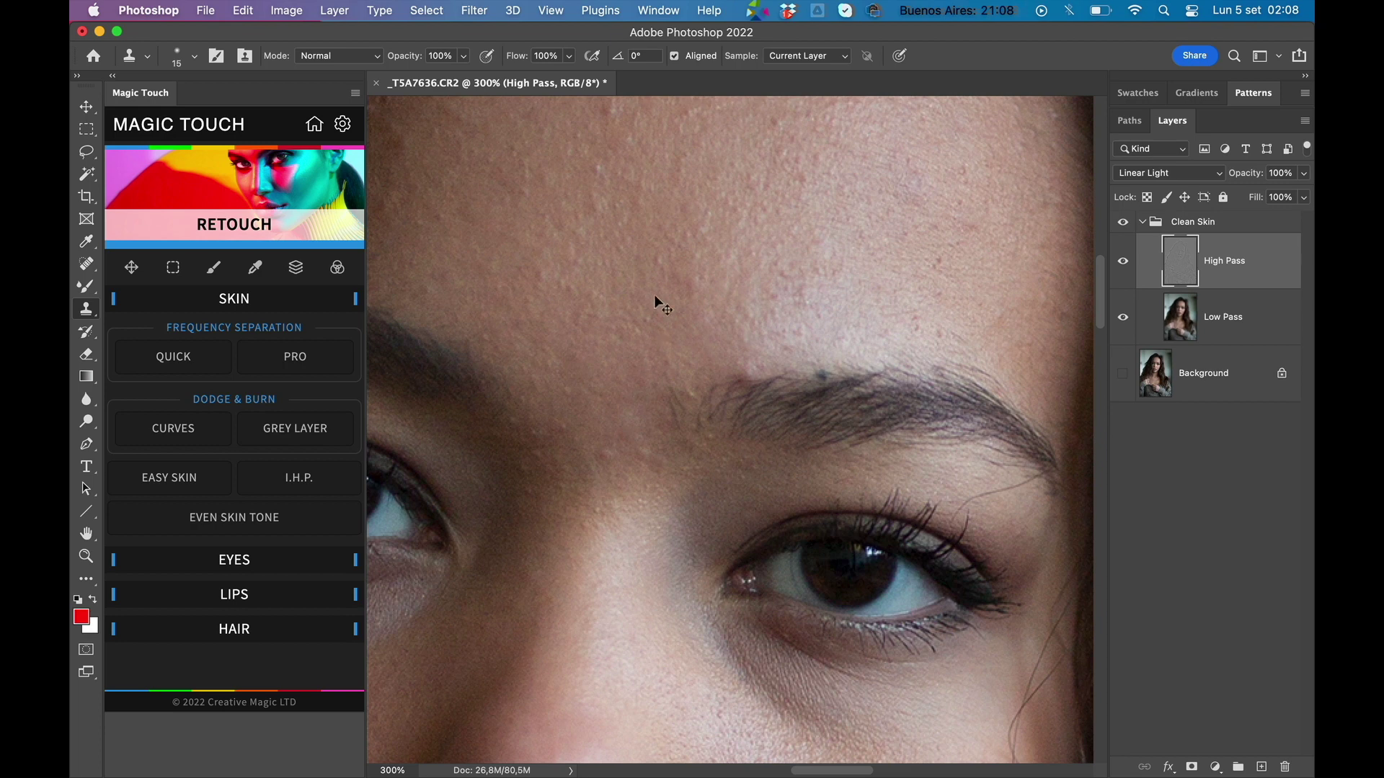
scroll(578, 213, "up", 2)
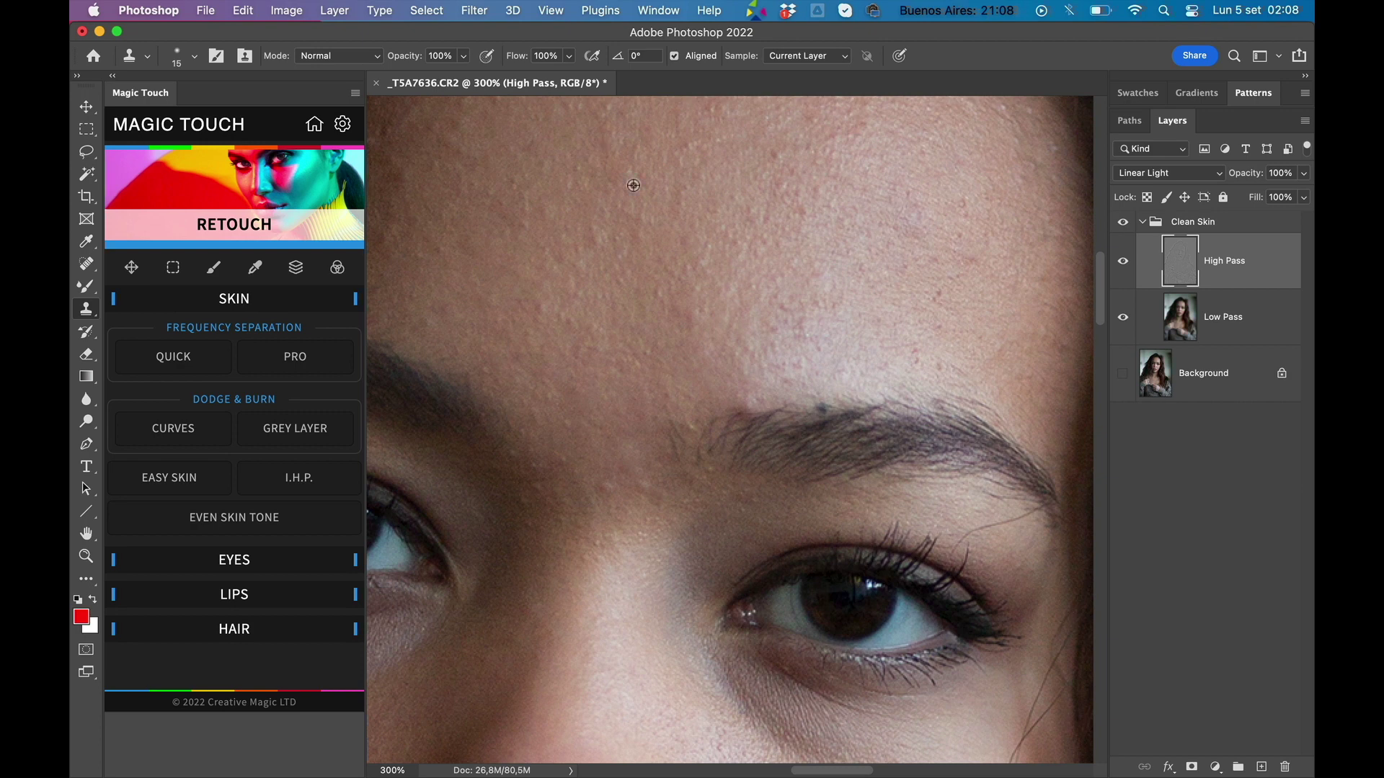
scroll(612, 317, "down", 10)
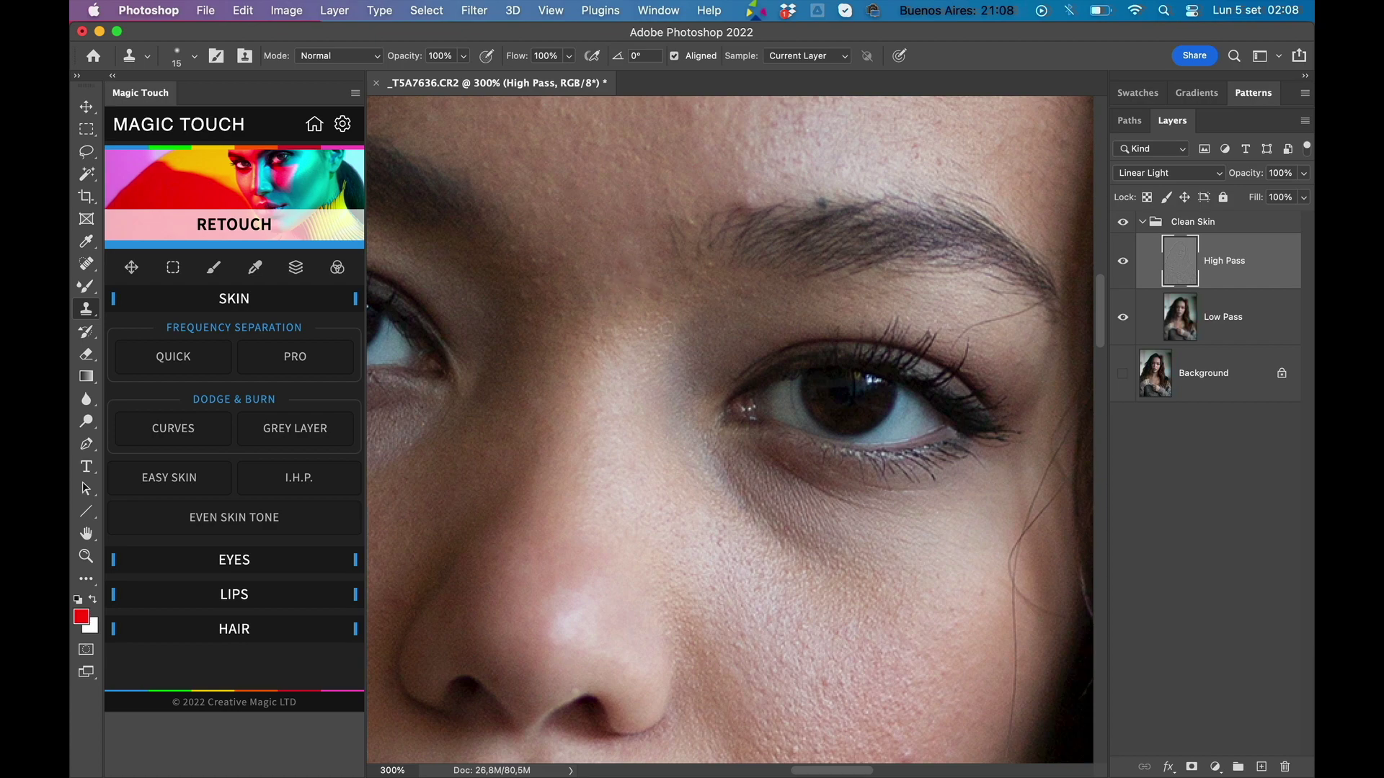
scroll(725, 441, "down", 12)
Step: Clone the small red cheek blemish away on High Pass using nearby clean cheek skin
left_click(892, 505, "alt")
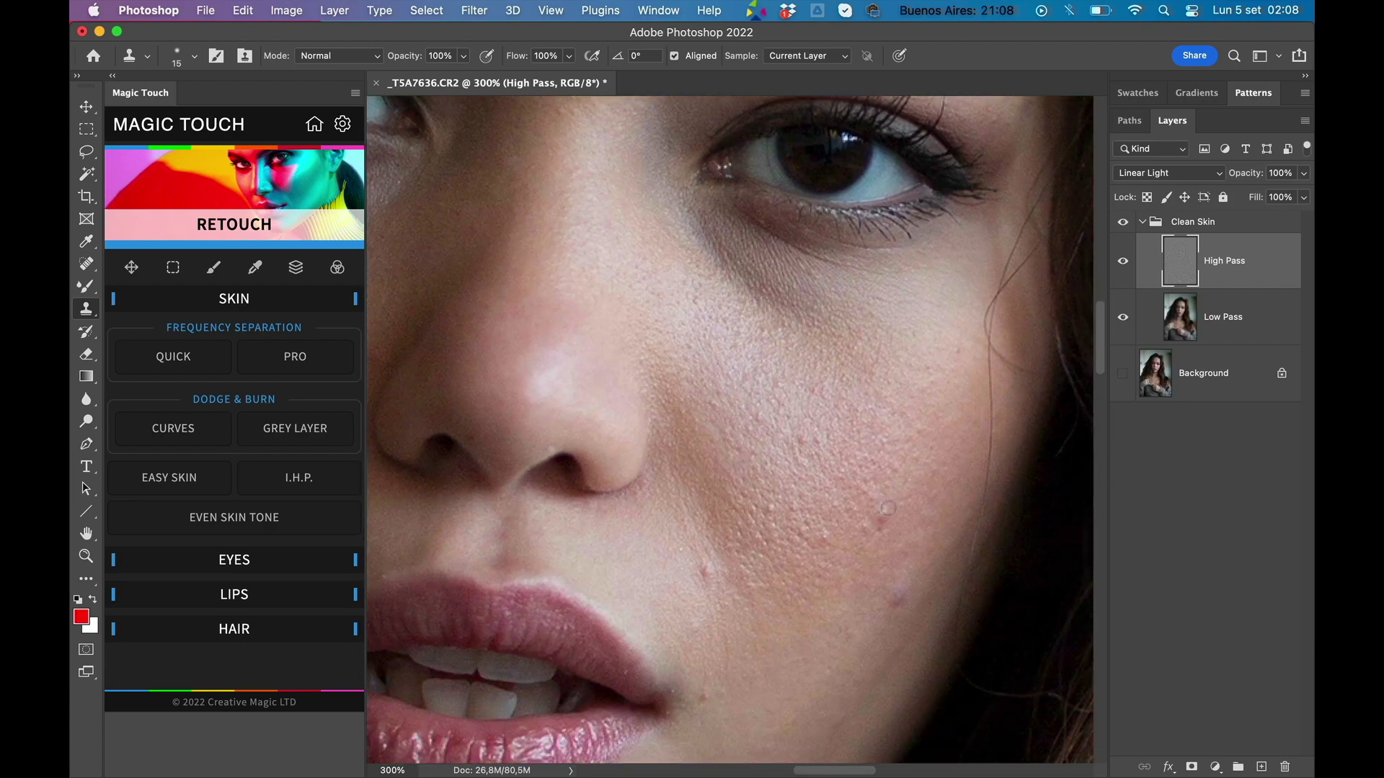
left_click(880, 517)
key("super+minus")
scroll(950, 398, "up", 5)
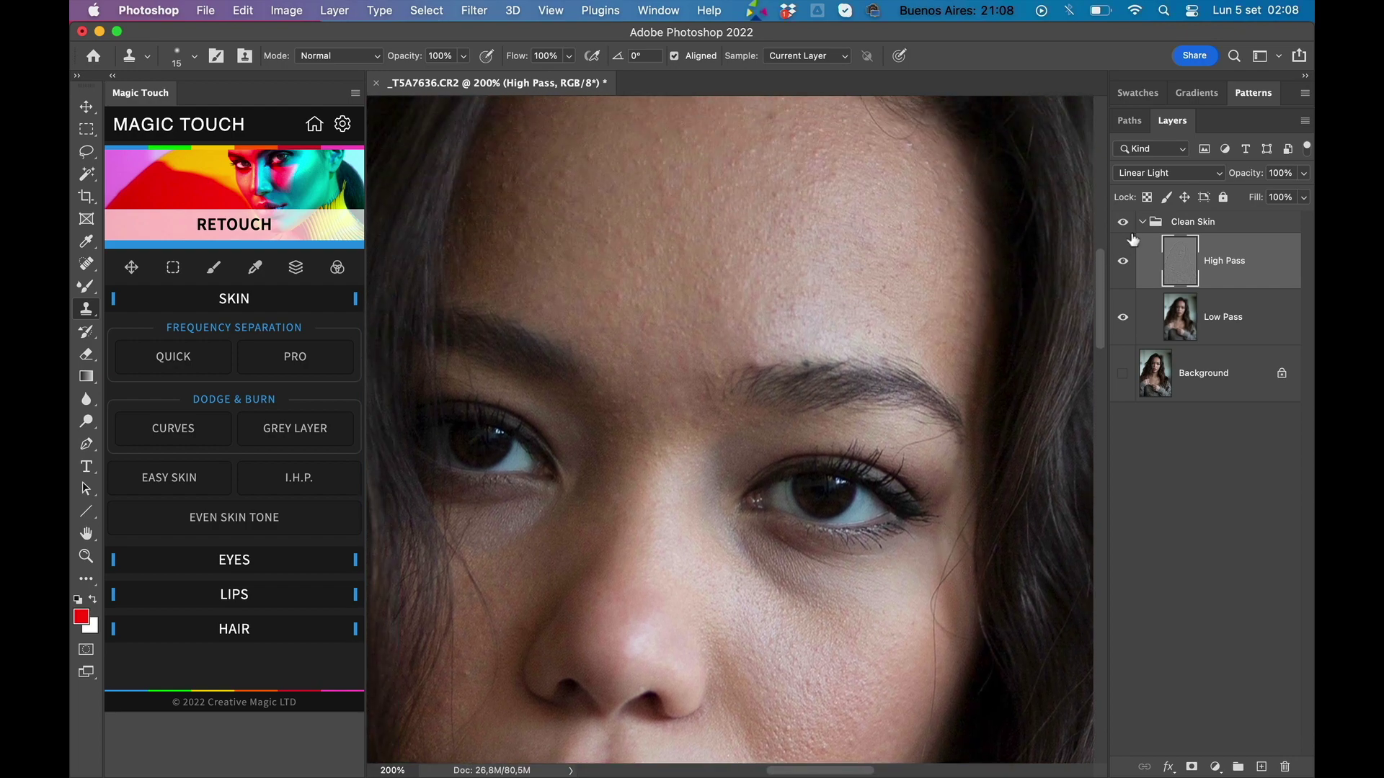
Step: Toggle the Clean Skin group off and on repeatedly to compare the retouch with the original
left_click(1122, 222)
left_click(1122, 373)
left_click(1122, 222)
left_click(1123, 222)
left_click(1123, 222)
left_click(1123, 223)
left_click(1122, 223)
scroll(764, 440, "down", 3)
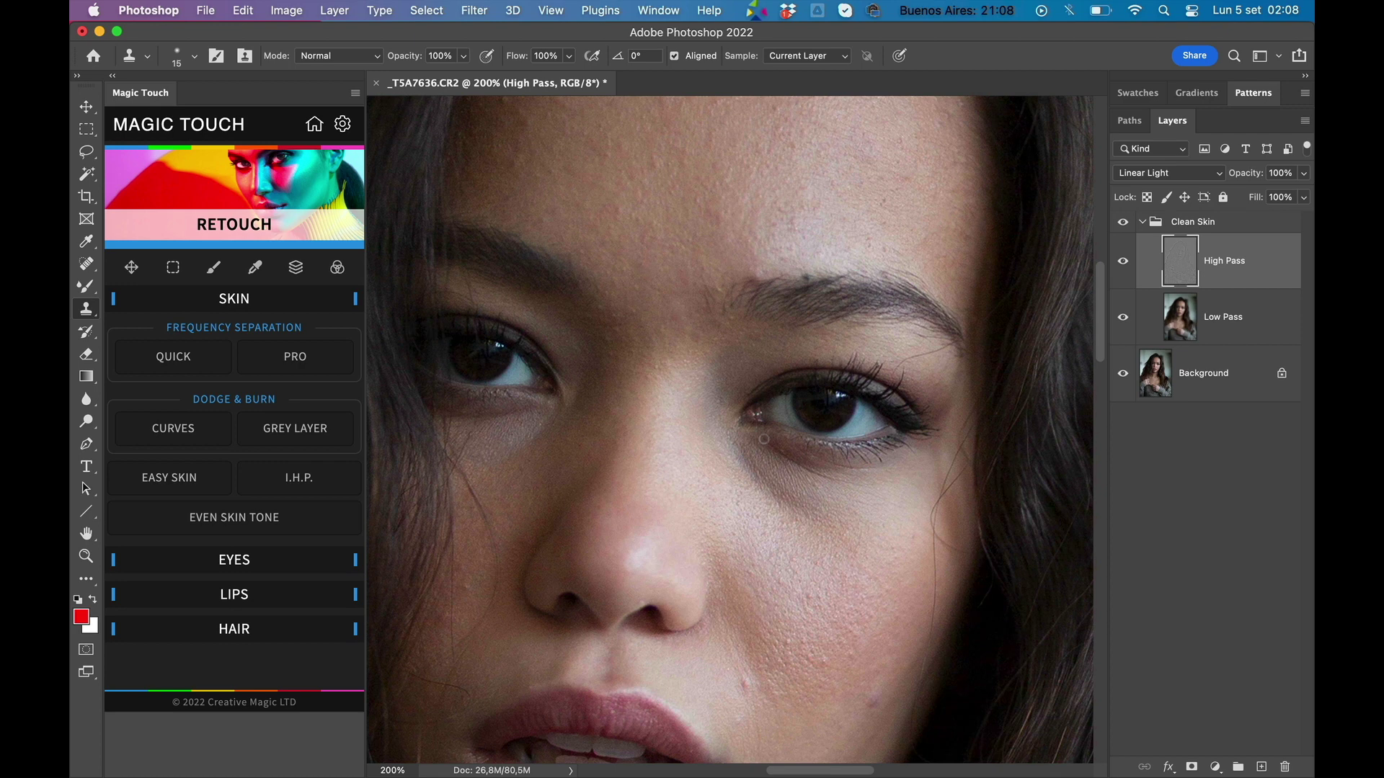
scroll(763, 439, "down", 1)
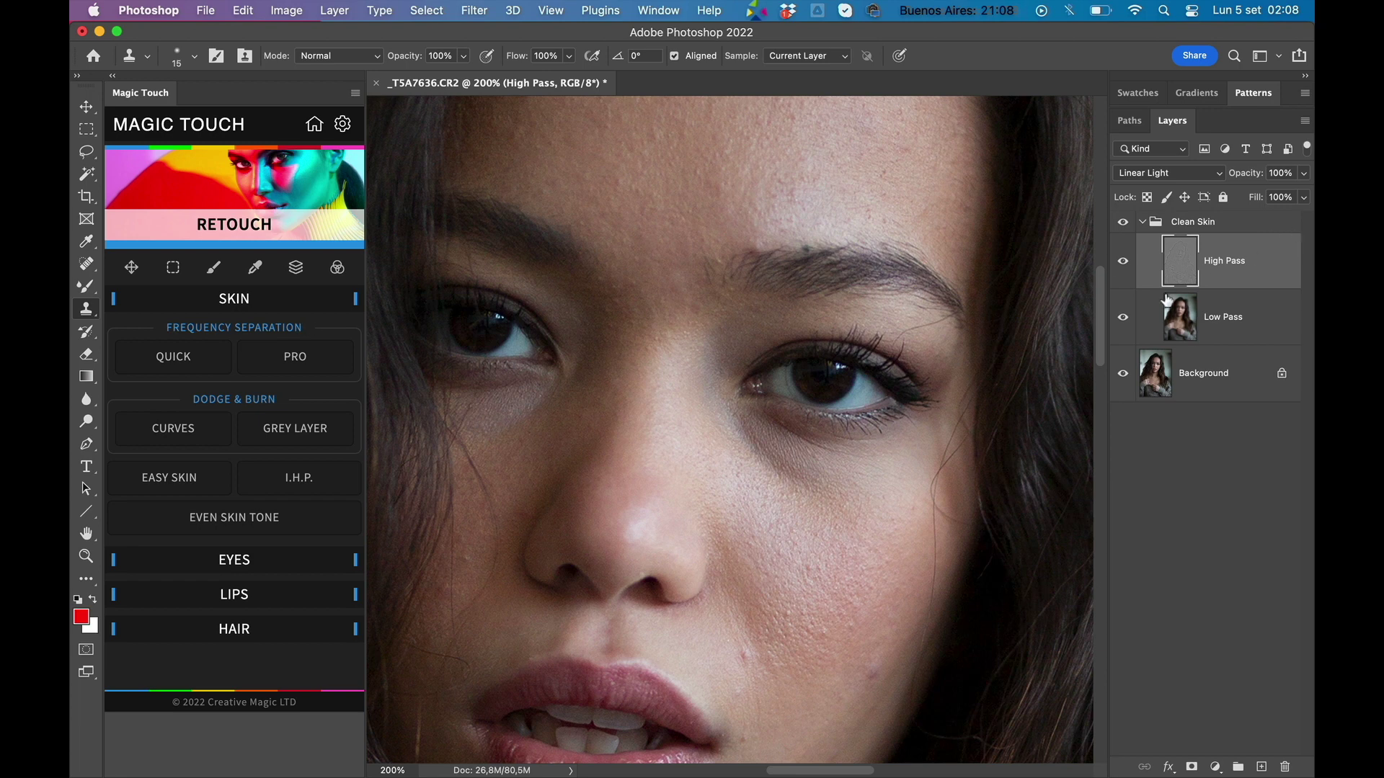
scroll(949, 382, "up", 1)
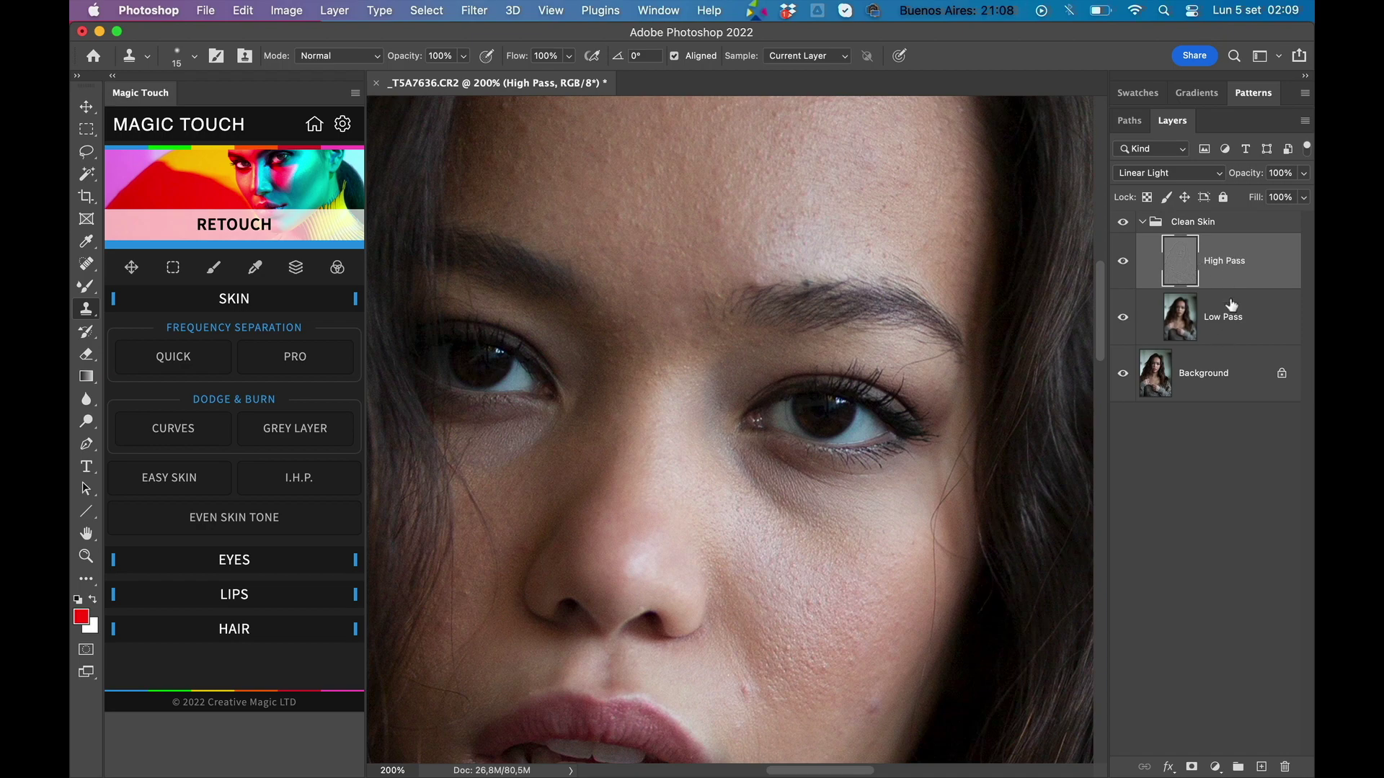
Step: Toggle the High Pass layer to compare, and switch between the High Pass and Low Pass layers
left_click(1122, 264)
left_click(1122, 265)
left_click(1225, 324)
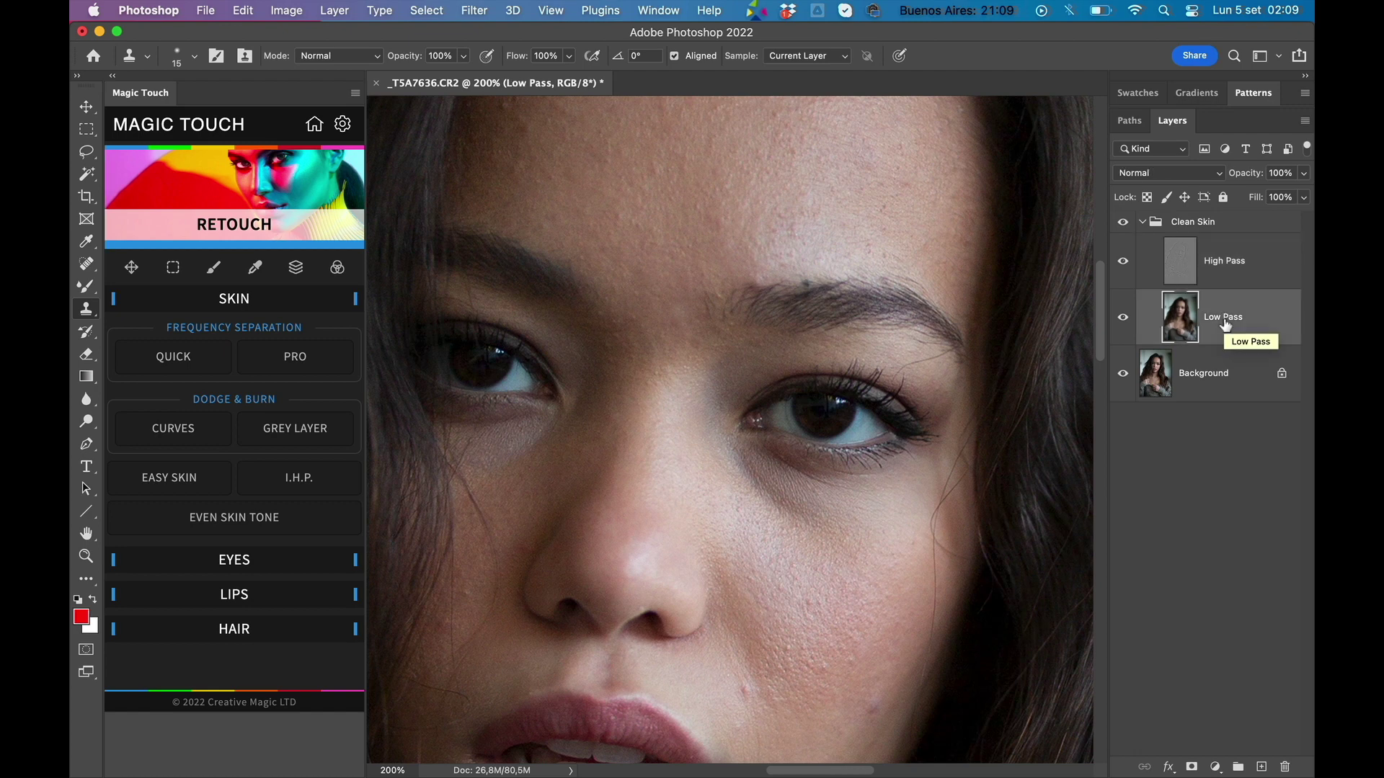
scroll(730, 430, "up", 2)
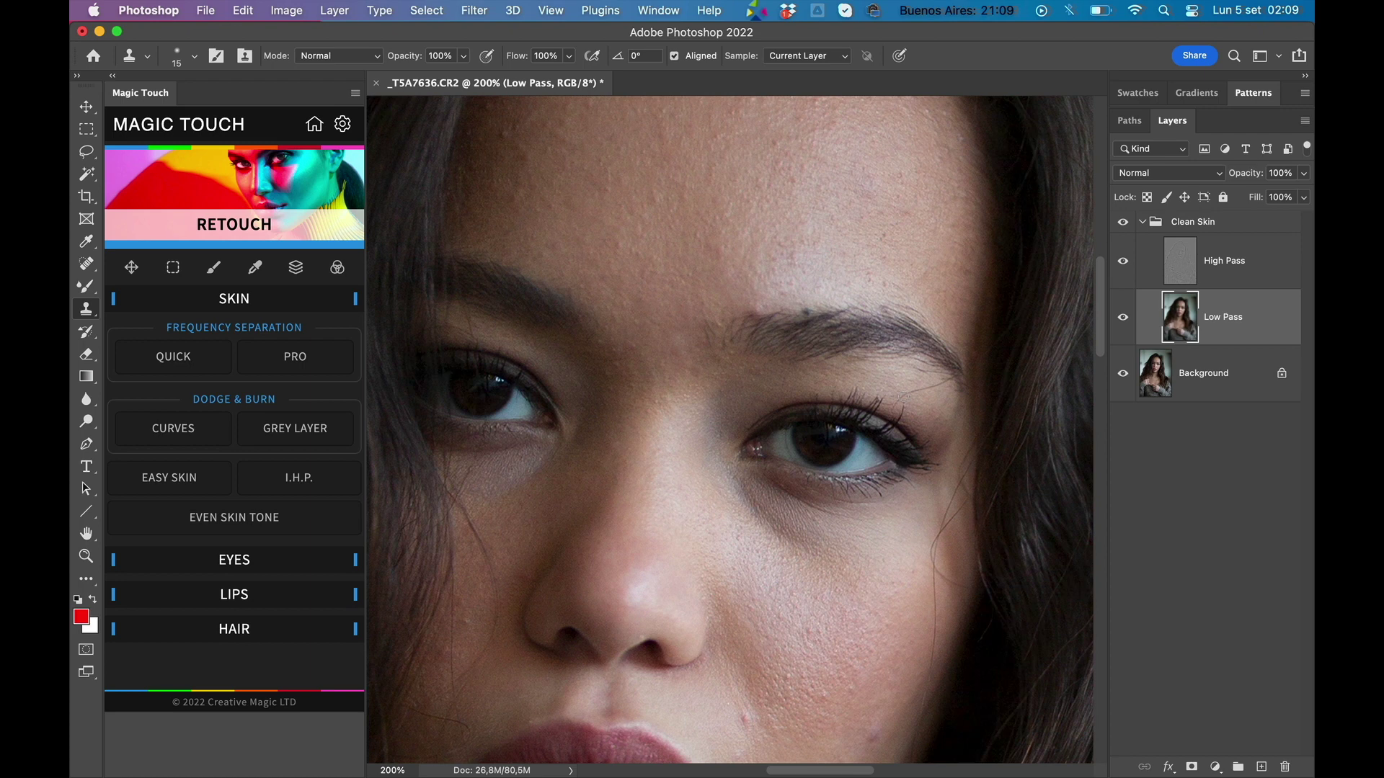
left_click(1229, 271)
left_click(1224, 325)
left_click(1224, 269)
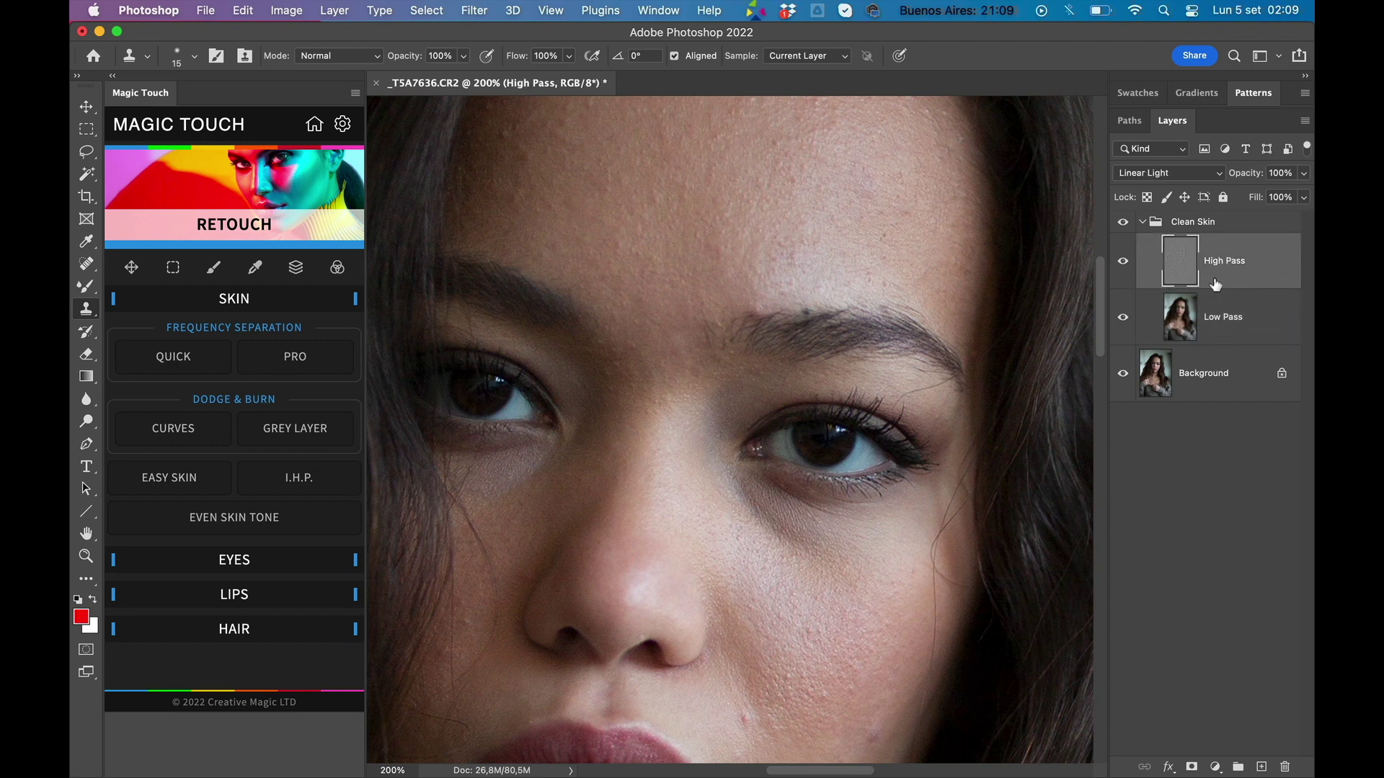
Step: Select the whole Clean Skin group and drag it to the Layers trash to delete it
left_click(1141, 223)
left_click(1140, 223)
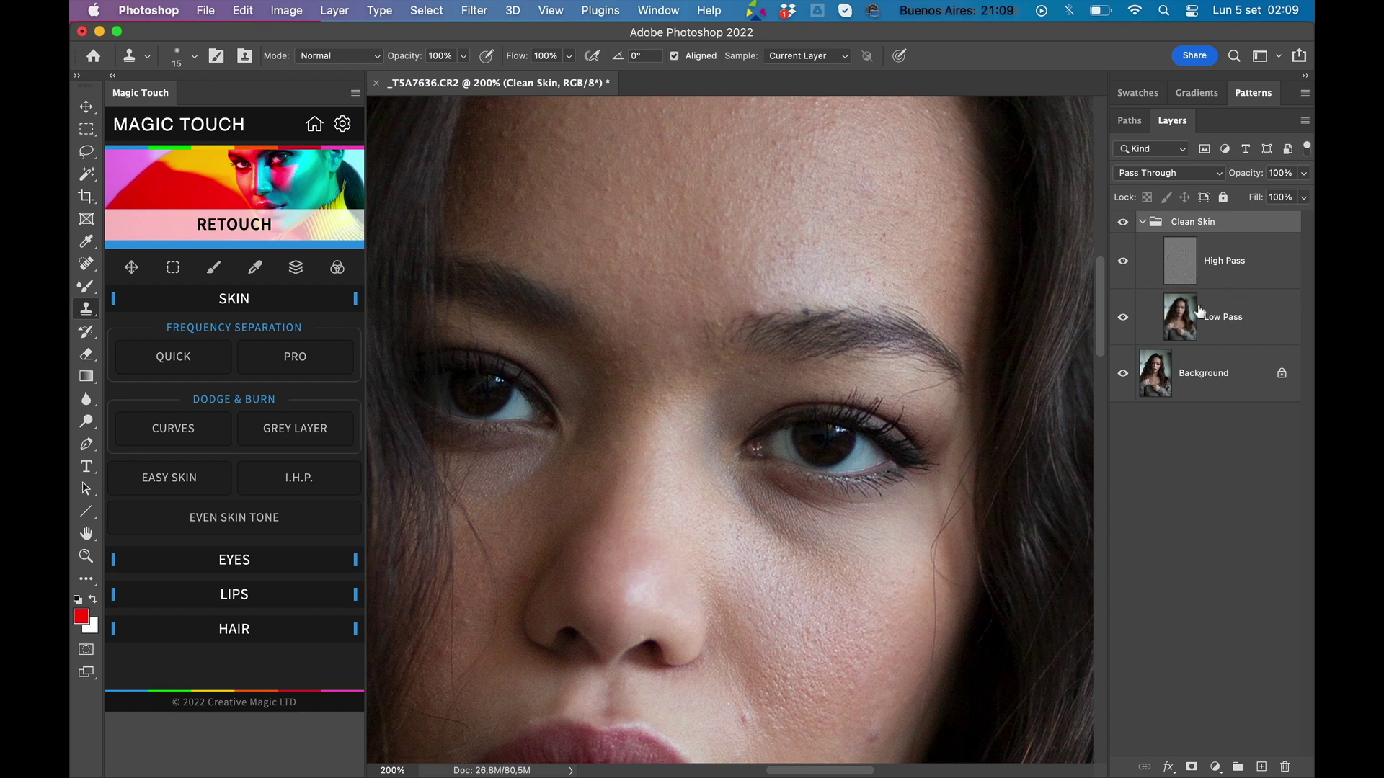
left_click(1223, 278)
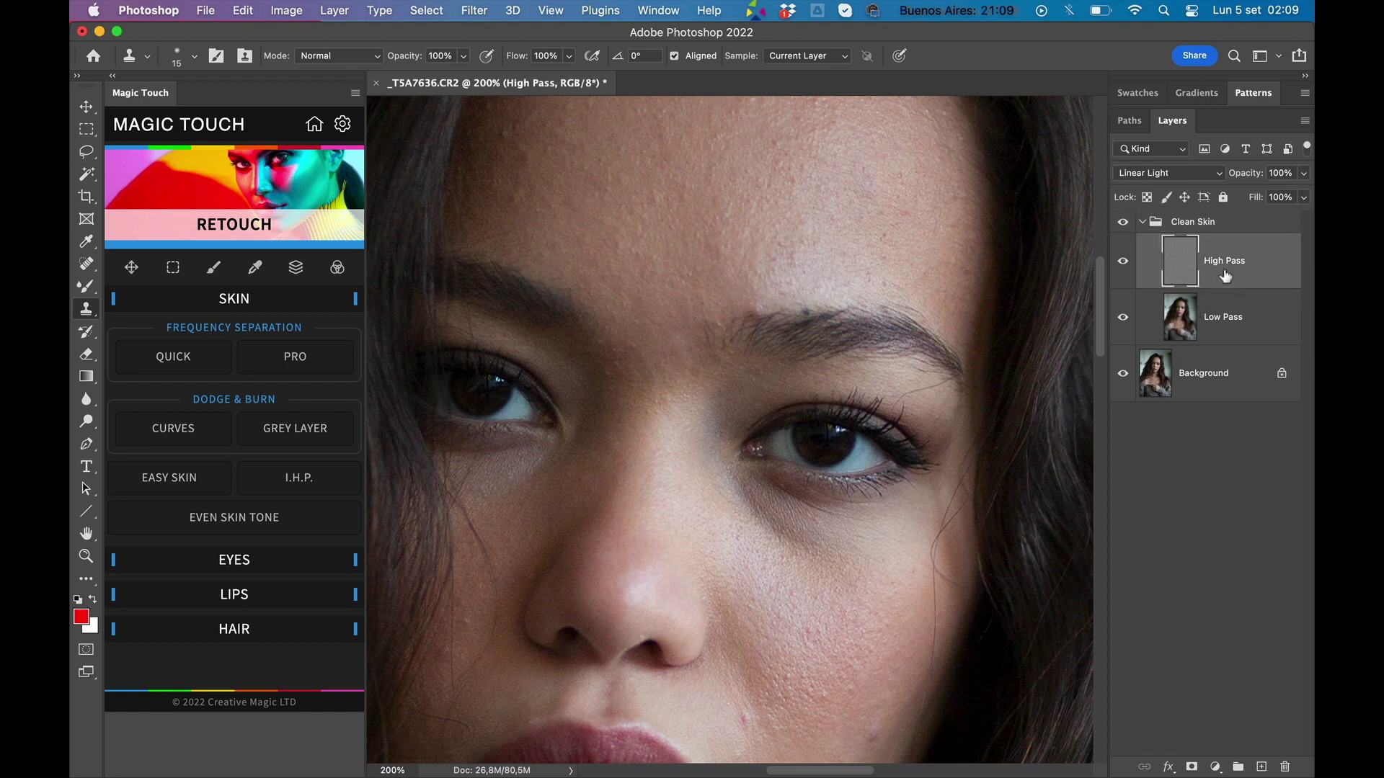
left_click(1230, 332)
left_click(1203, 224)
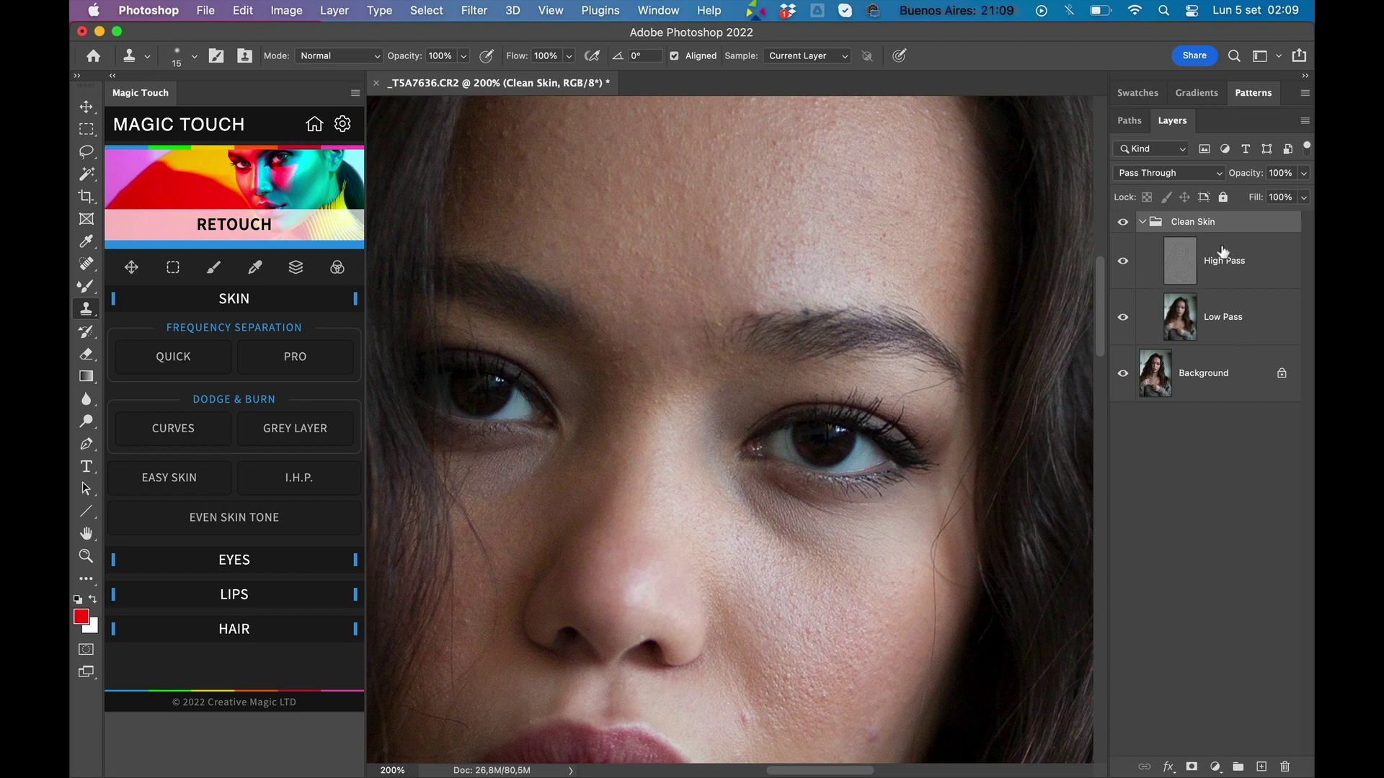
left_click_drag(1192, 222, 1283, 766)
Step: At 100% view, run Magic Touch PRO frequency separation and pan the blur preview onto the skin
key("super+1")
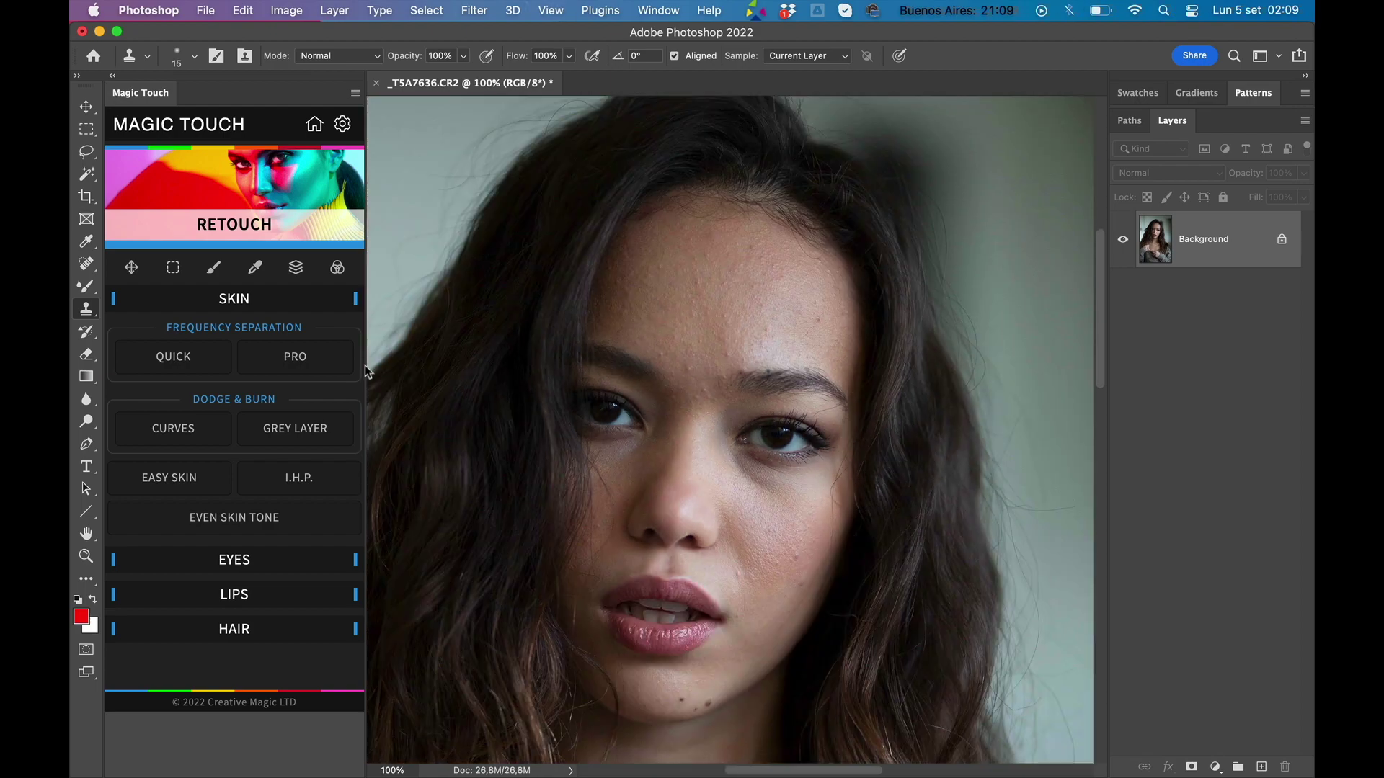
left_click(298, 360)
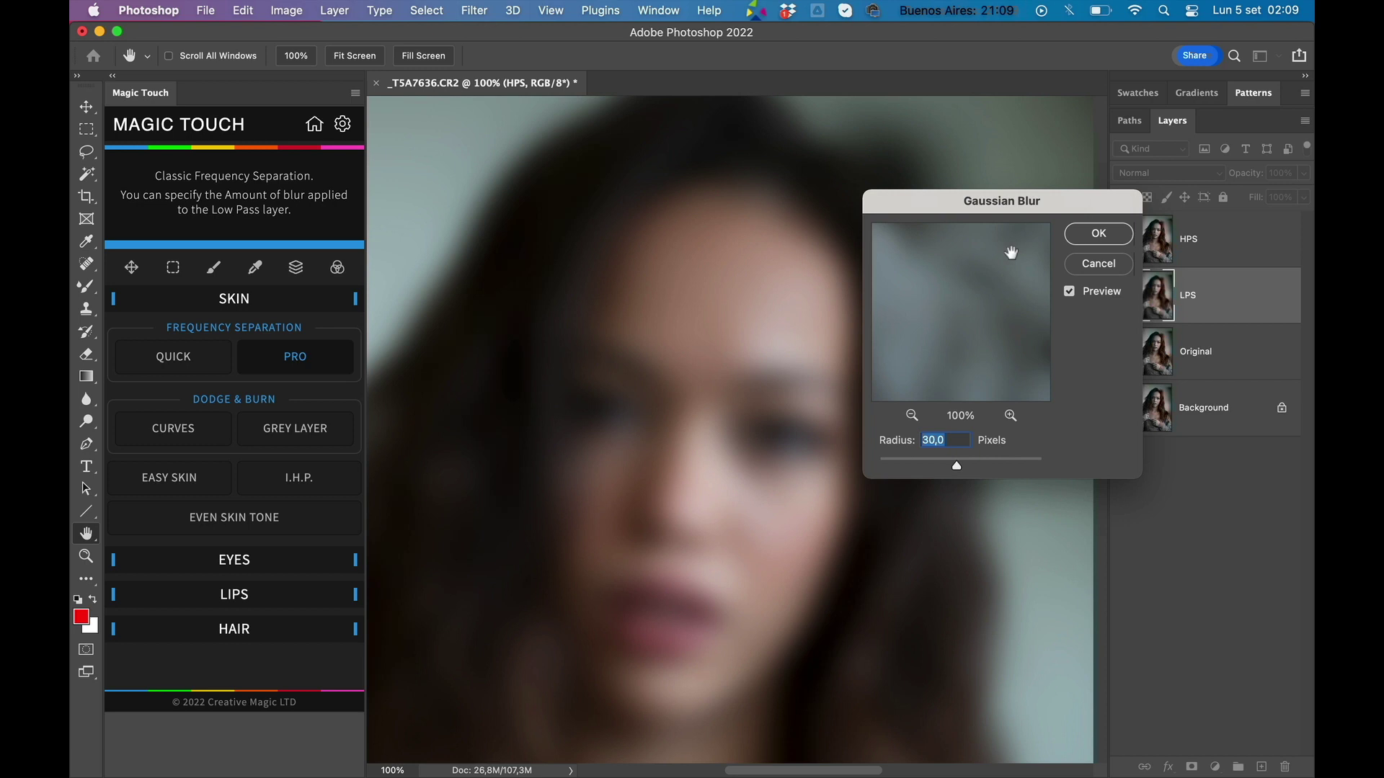
left_click_drag(933, 272, 944, 302)
left_click_drag(1029, 389, 957, 268)
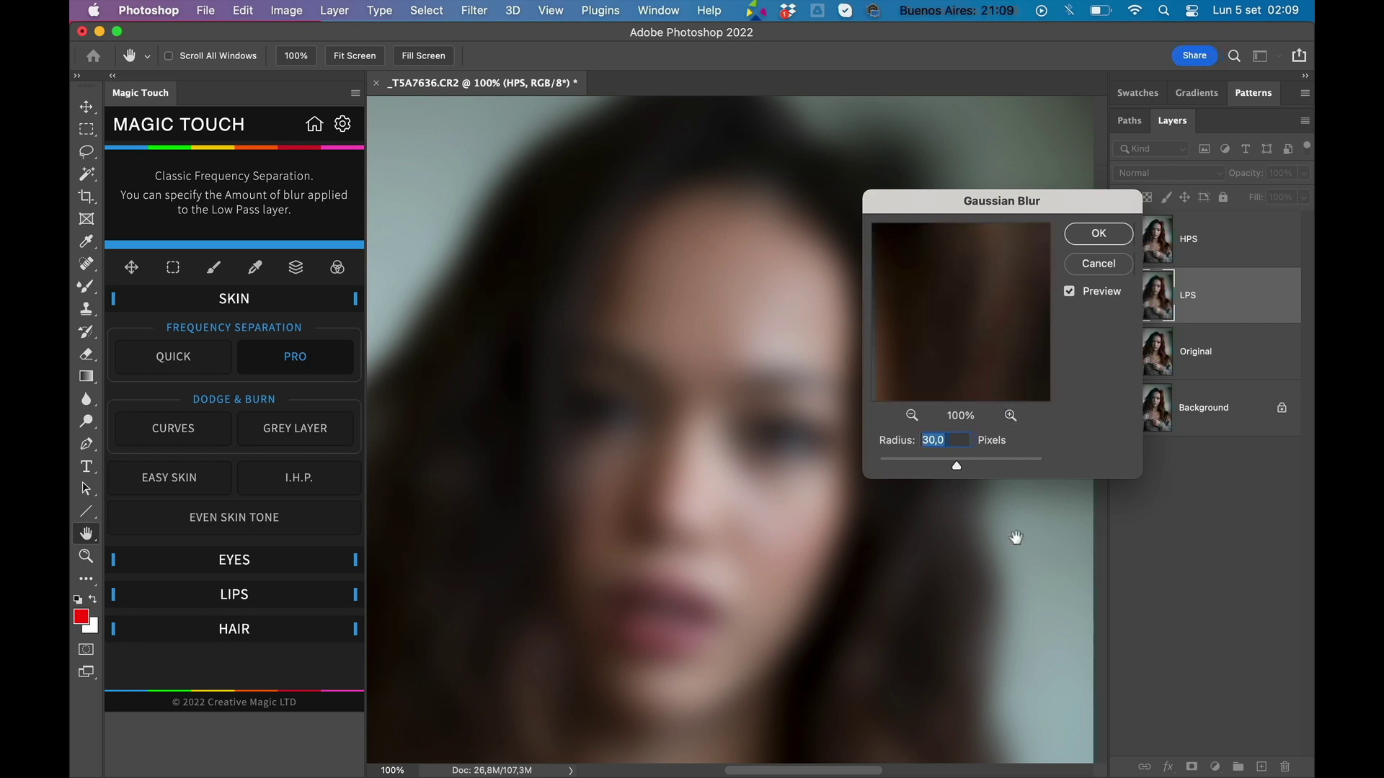
mouse_move(962, 325)
left_mouse_down()
mouse_move(933, 309)
mouse_move(988, 329)
mouse_move(1019, 287)
mouse_move(1002, 310)
mouse_move(986, 290)
mouse_move(956, 339)
left_mouse_up()
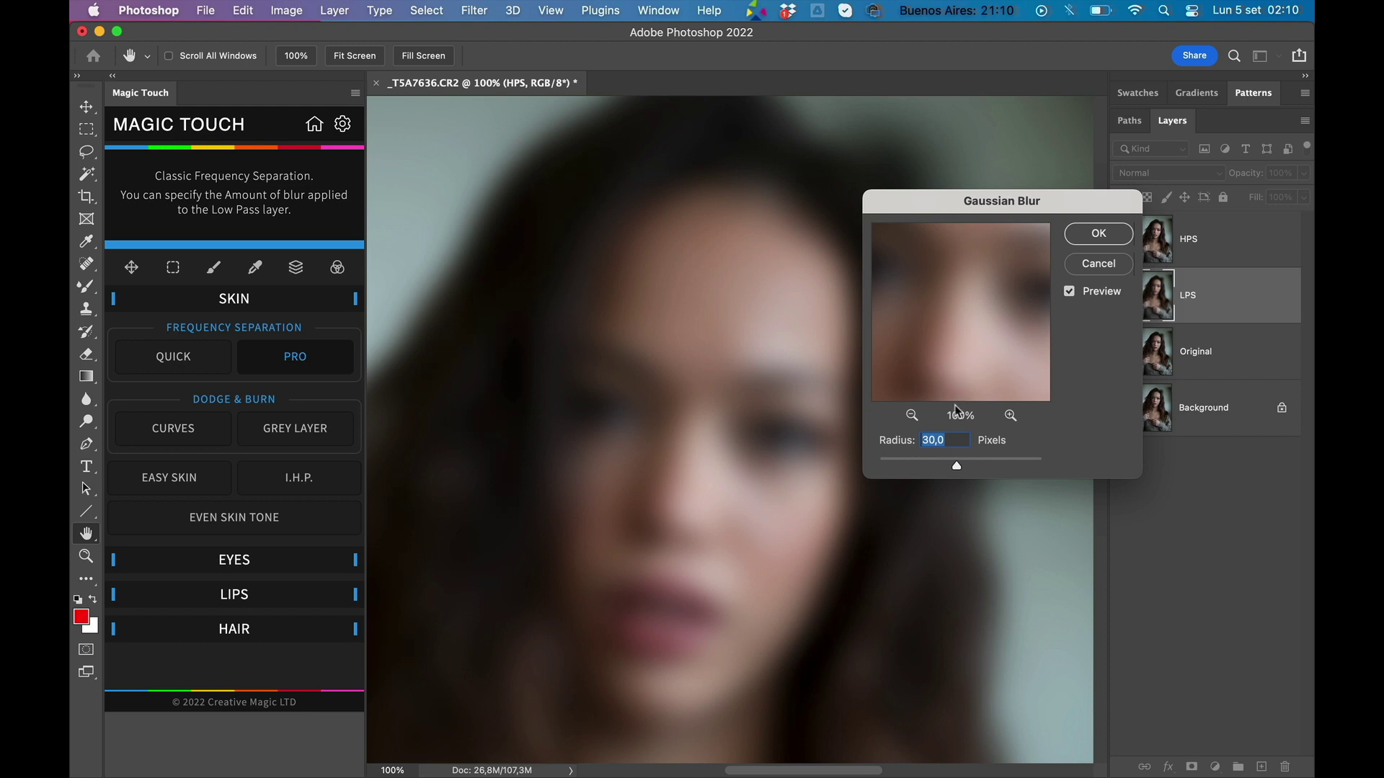
Step: Try Gaussian Blur radii of 5.2, 3.5, 19.0 and 14.8 pixels on the preview
left_click_drag(912, 469, 947, 469)
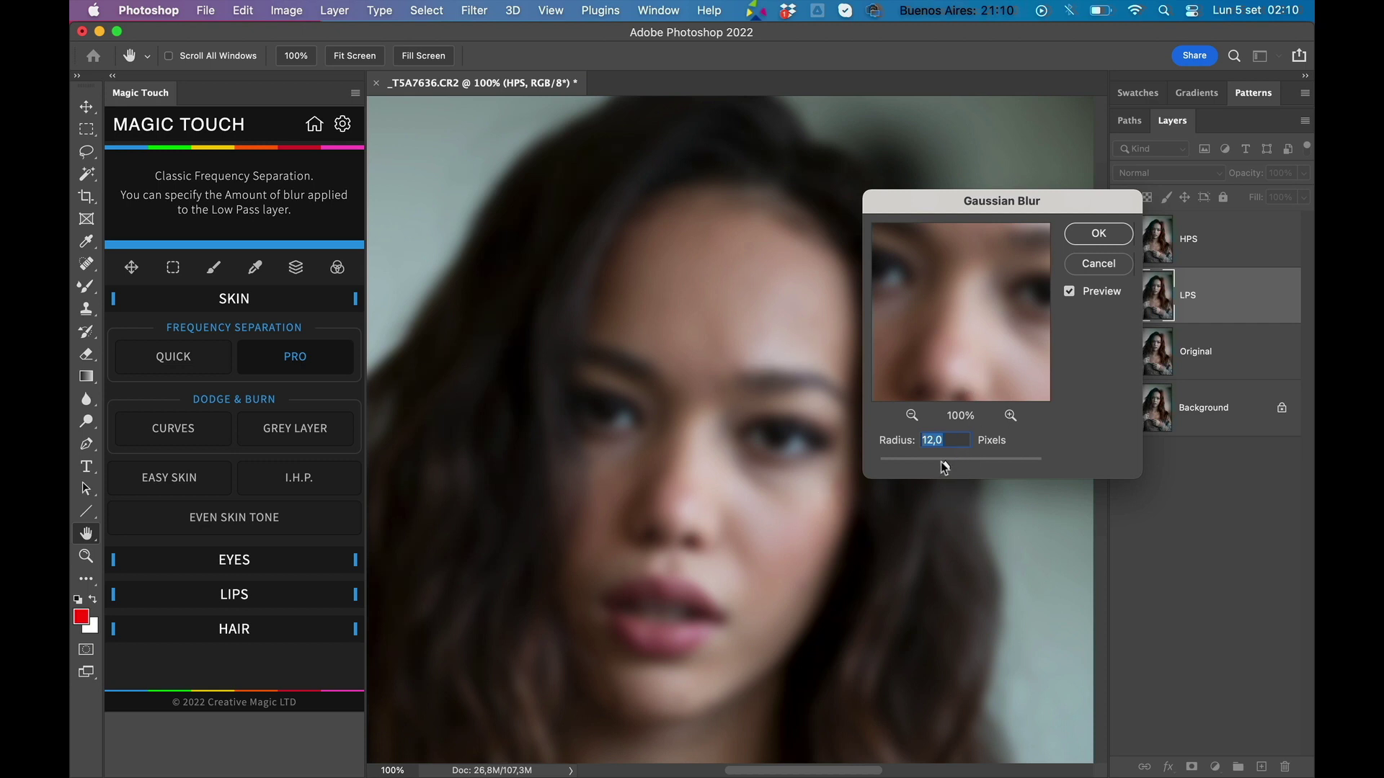
left_click_drag(968, 359, 948, 387)
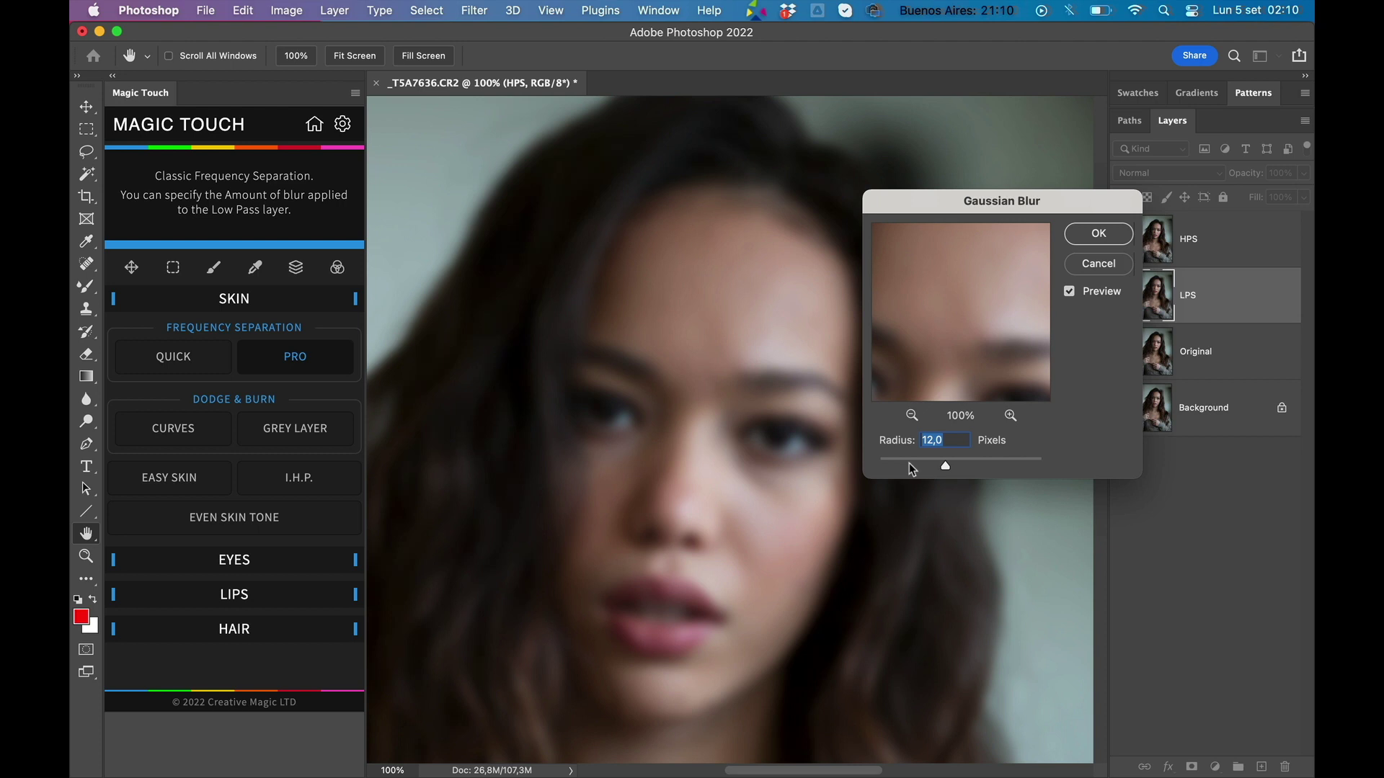
left_click(909, 465)
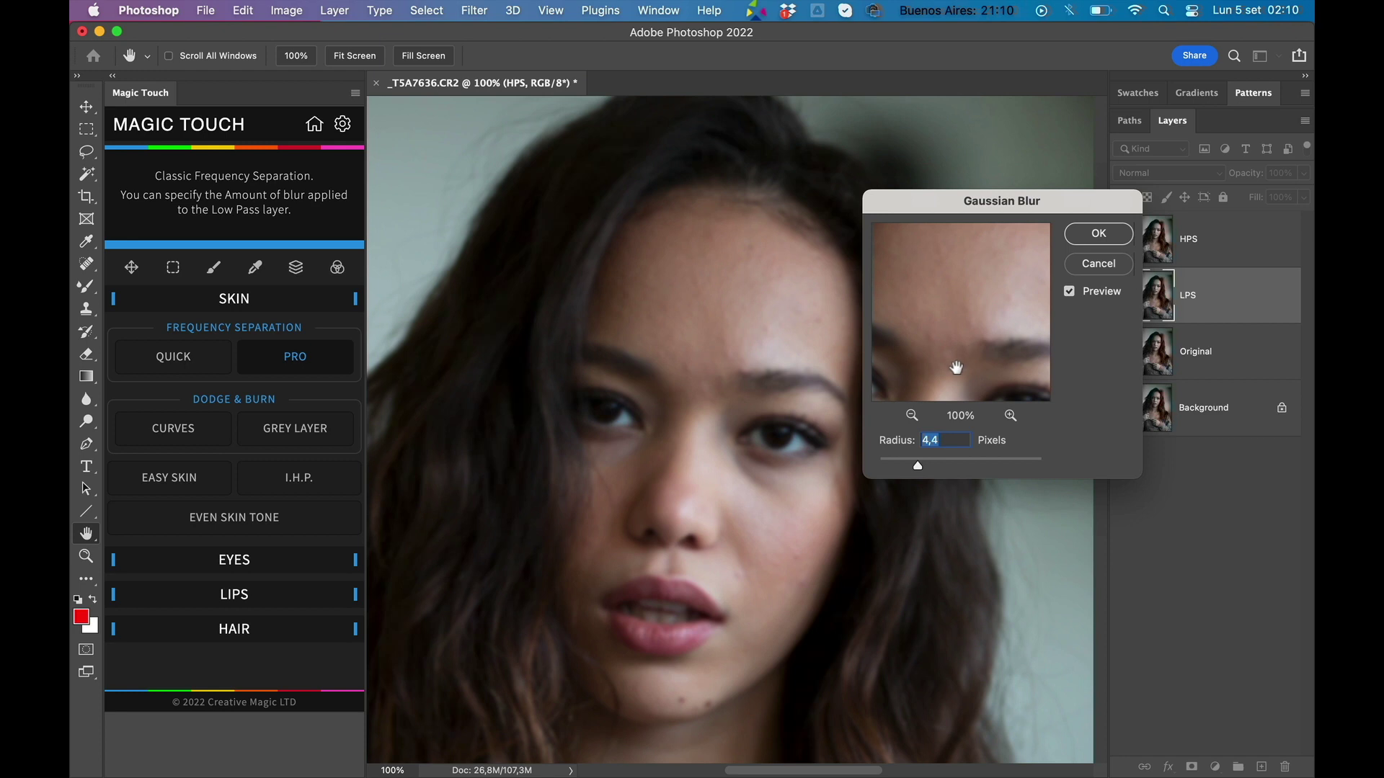
left_click_drag(940, 462, 949, 464)
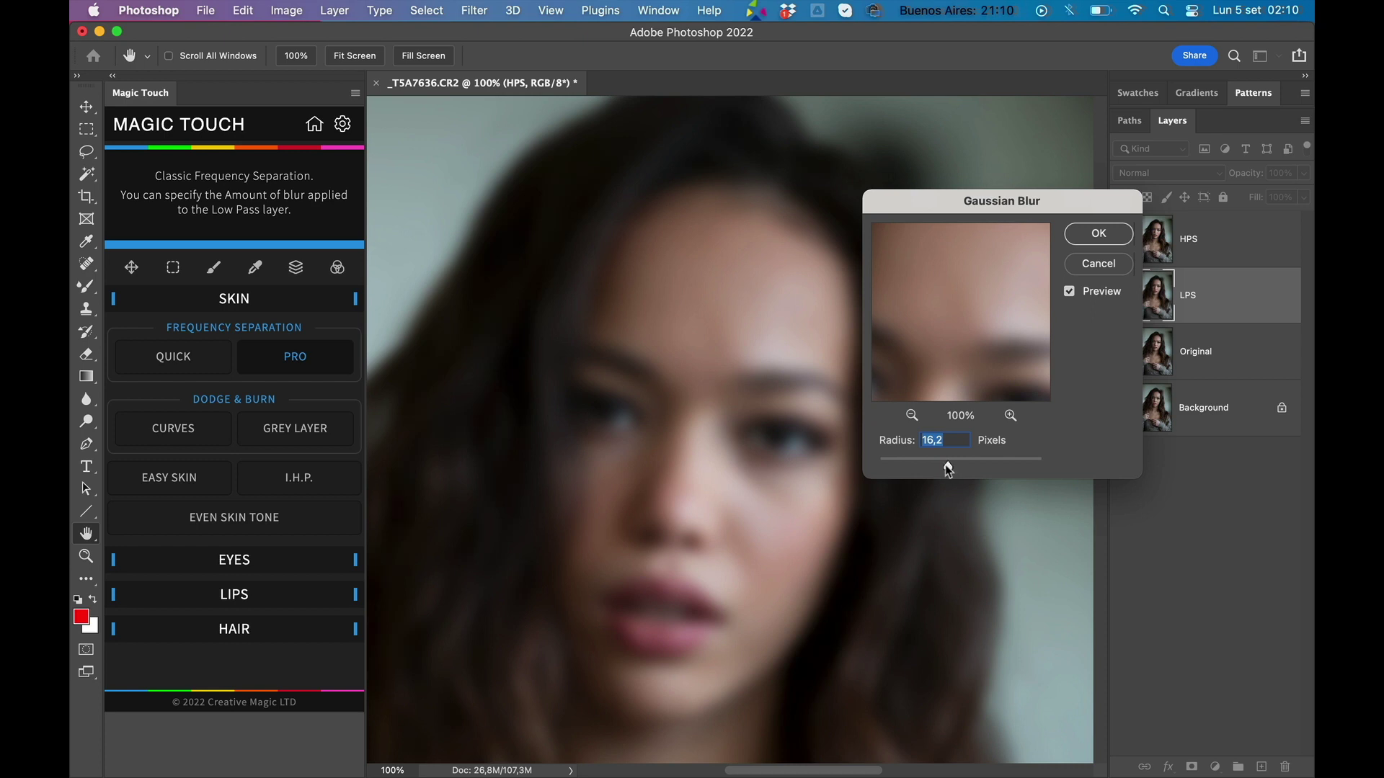
left_click_drag(940, 464, 947, 465)
Step: Apply a 15-pixel blur radius, then hide High Pass to inspect only the Low Pass layer
type("15")
left_click(1097, 235)
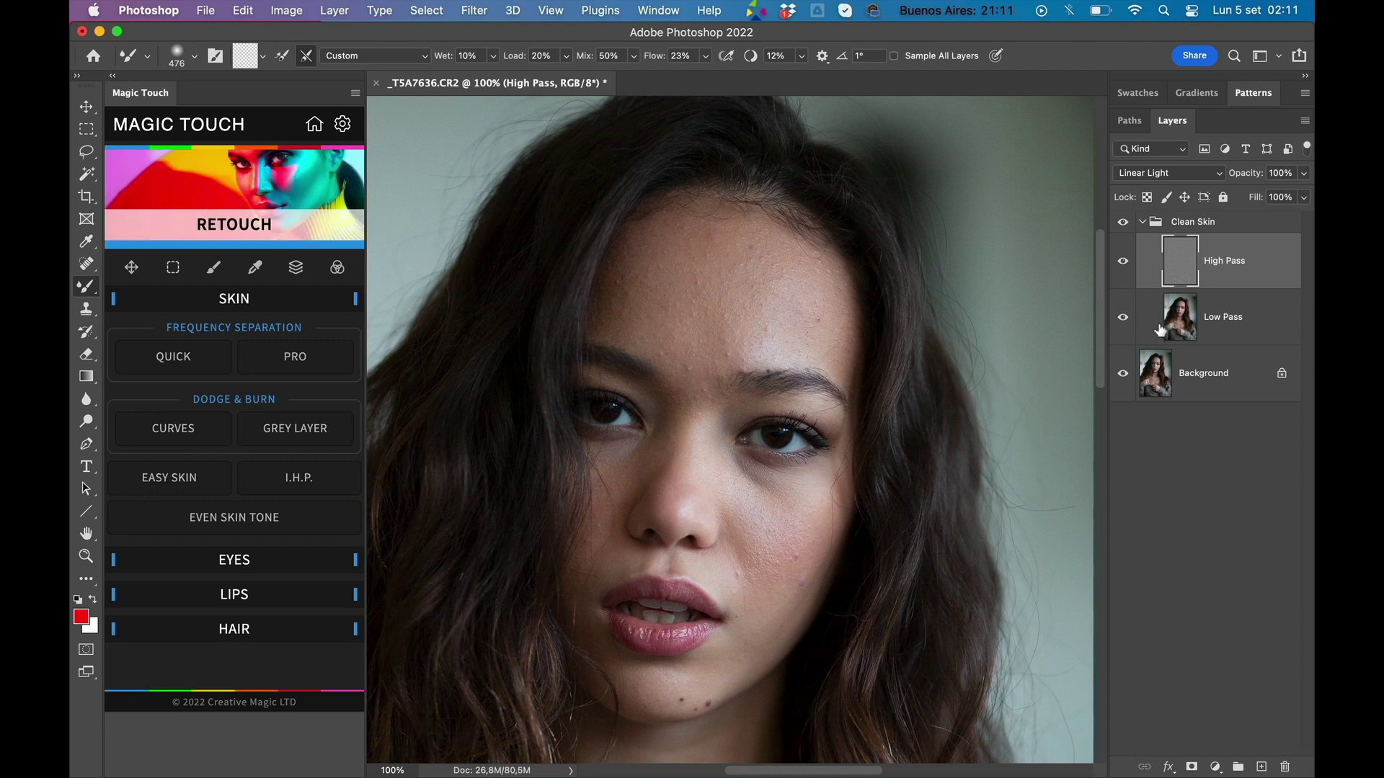
left_click(86, 106)
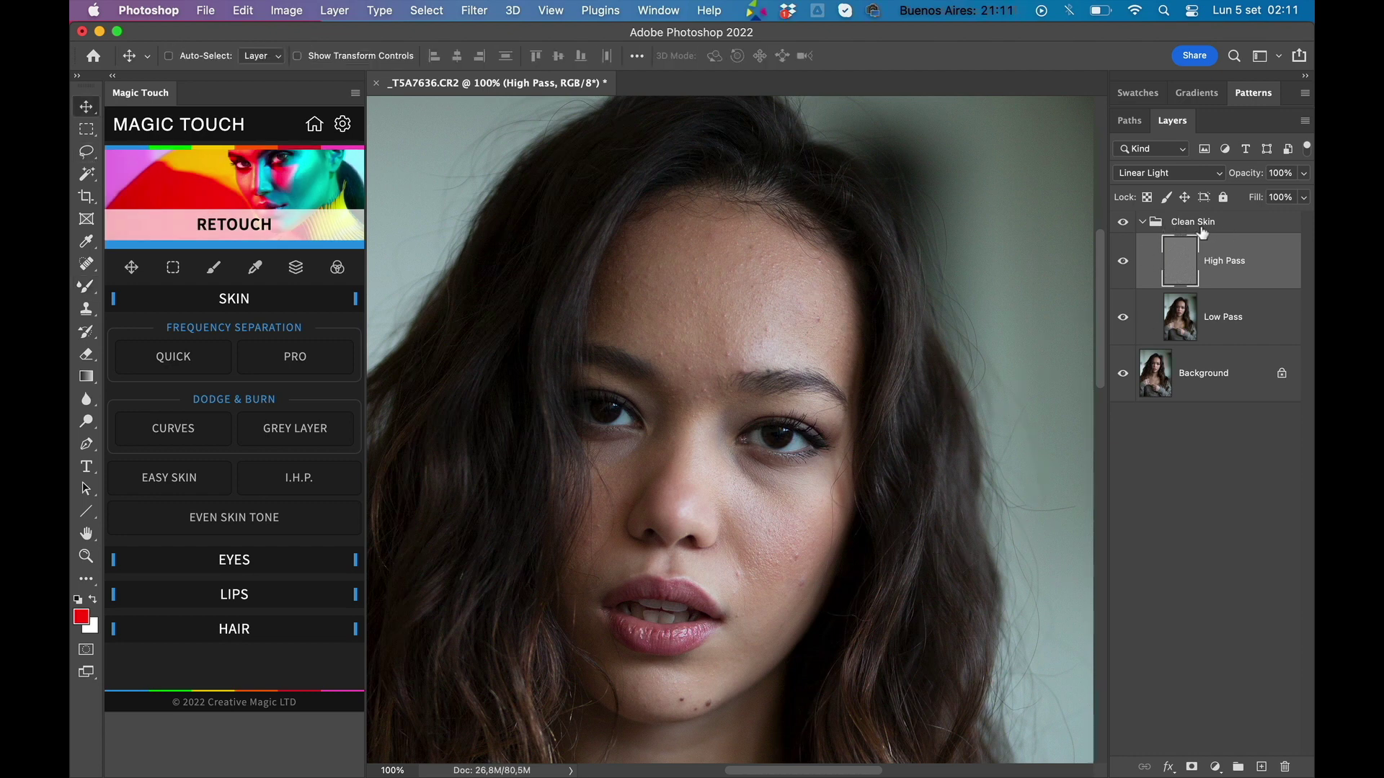
left_click(1123, 224)
left_click(1122, 225)
left_click(1123, 264)
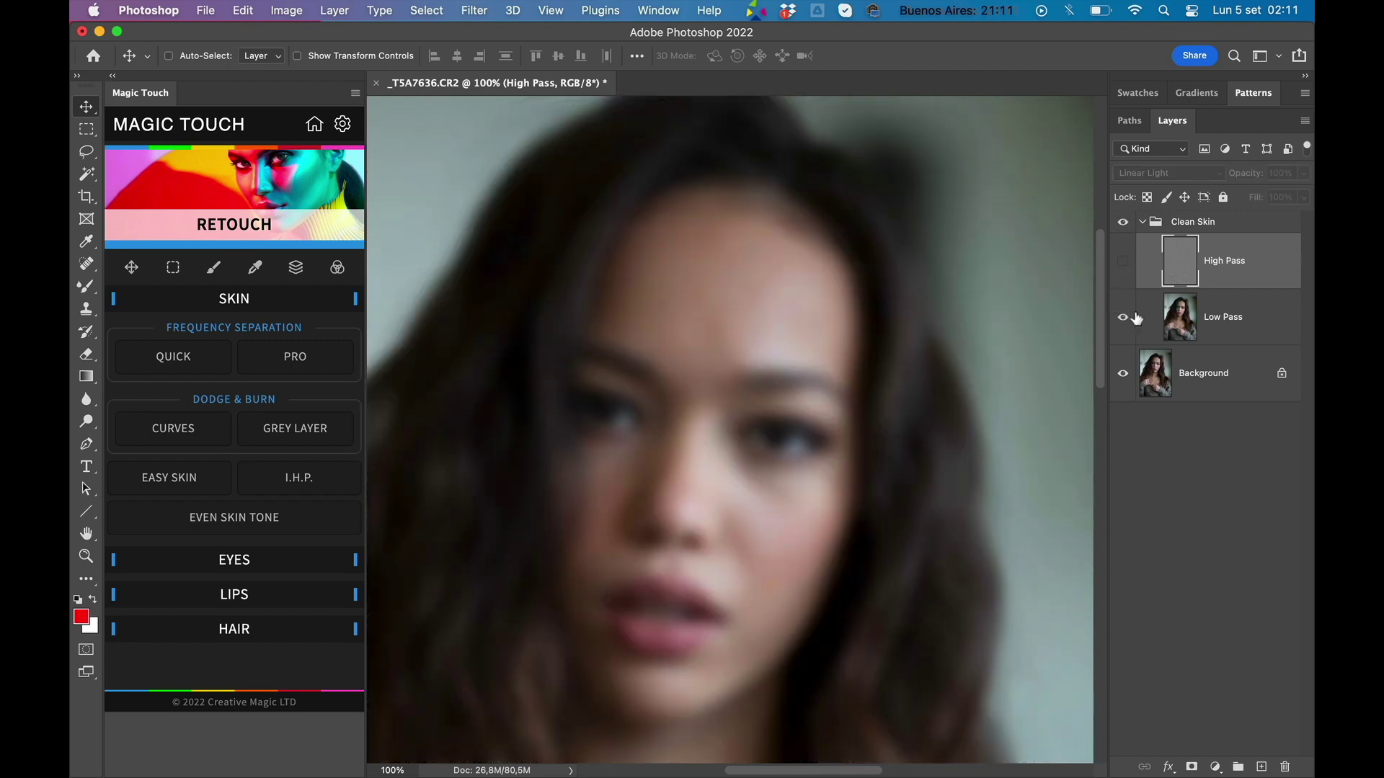
left_click(1227, 324)
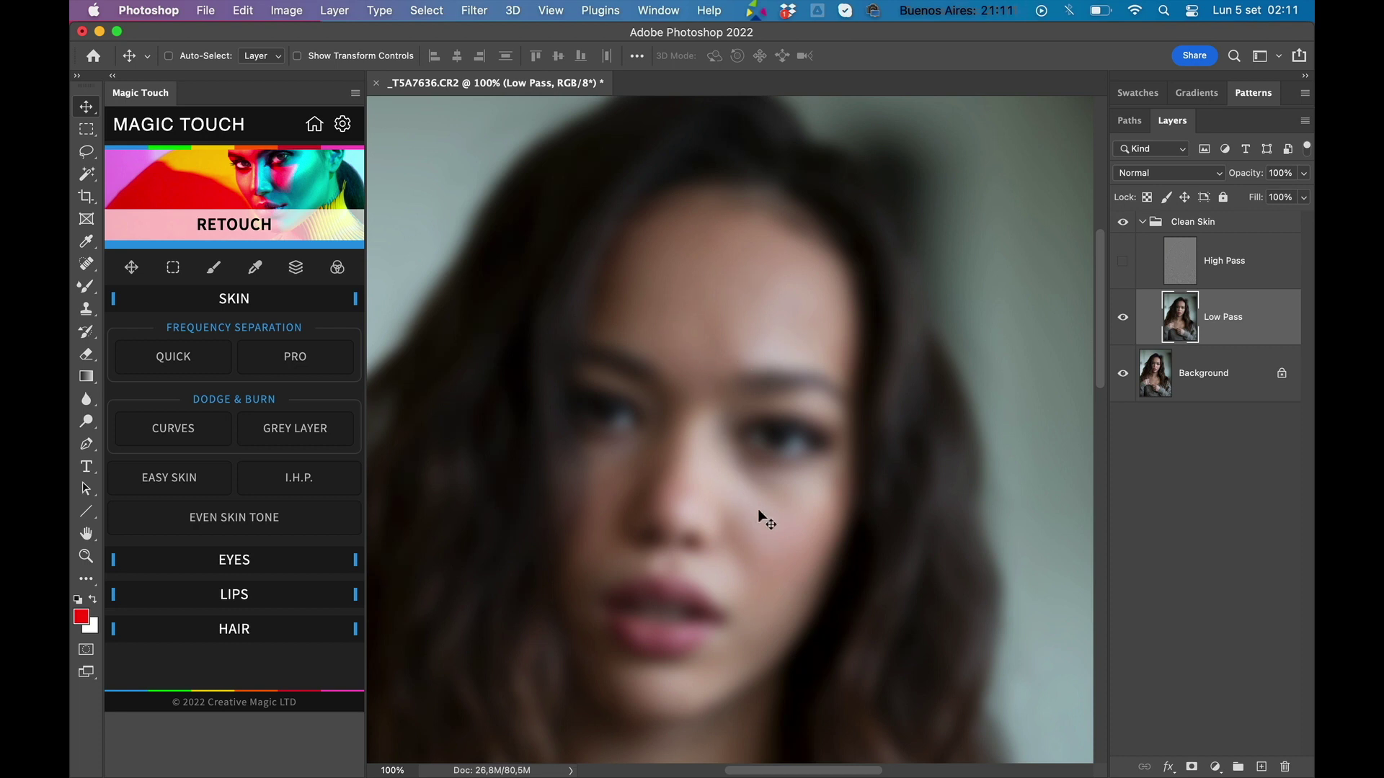
Step: Show and select the High Pass layer, zoomed in to 300%
left_click(1123, 261)
left_click(1179, 268)
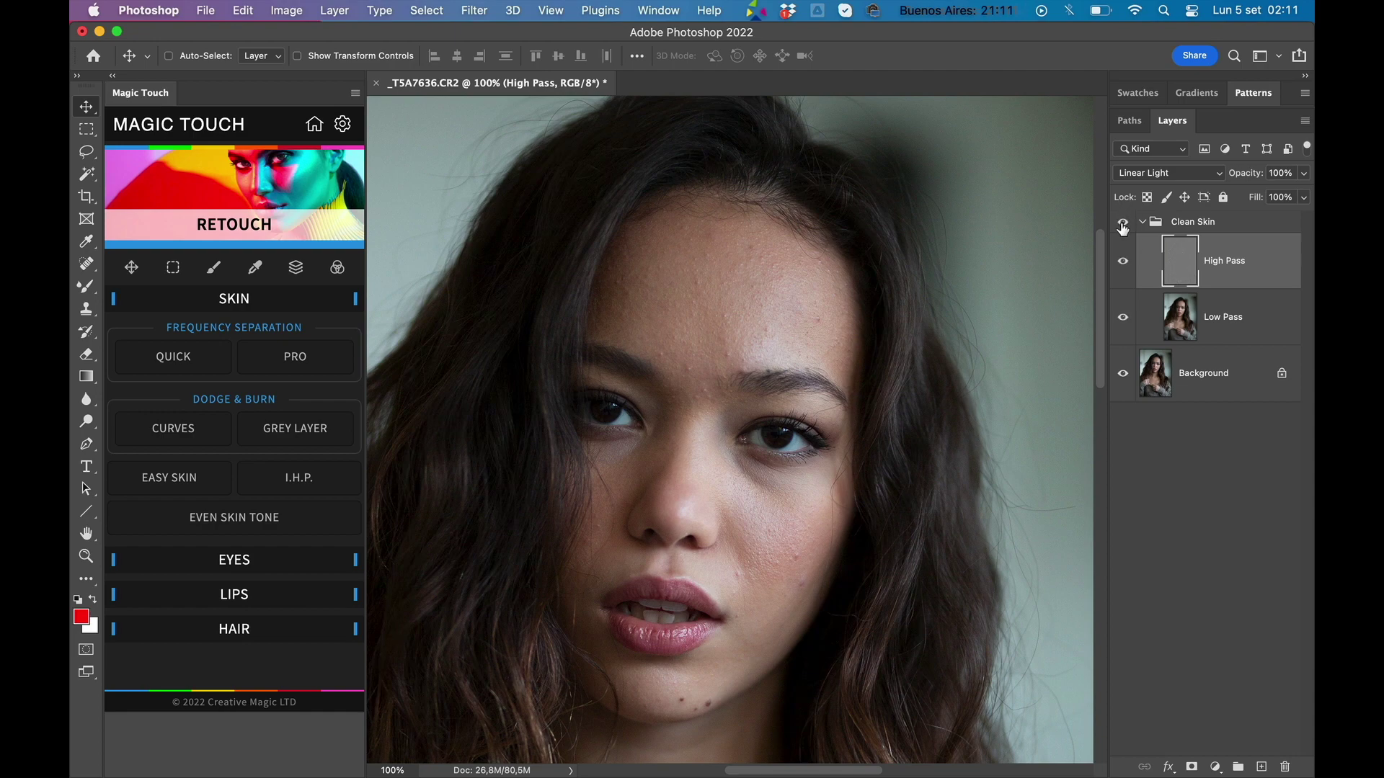
key("super+plus")
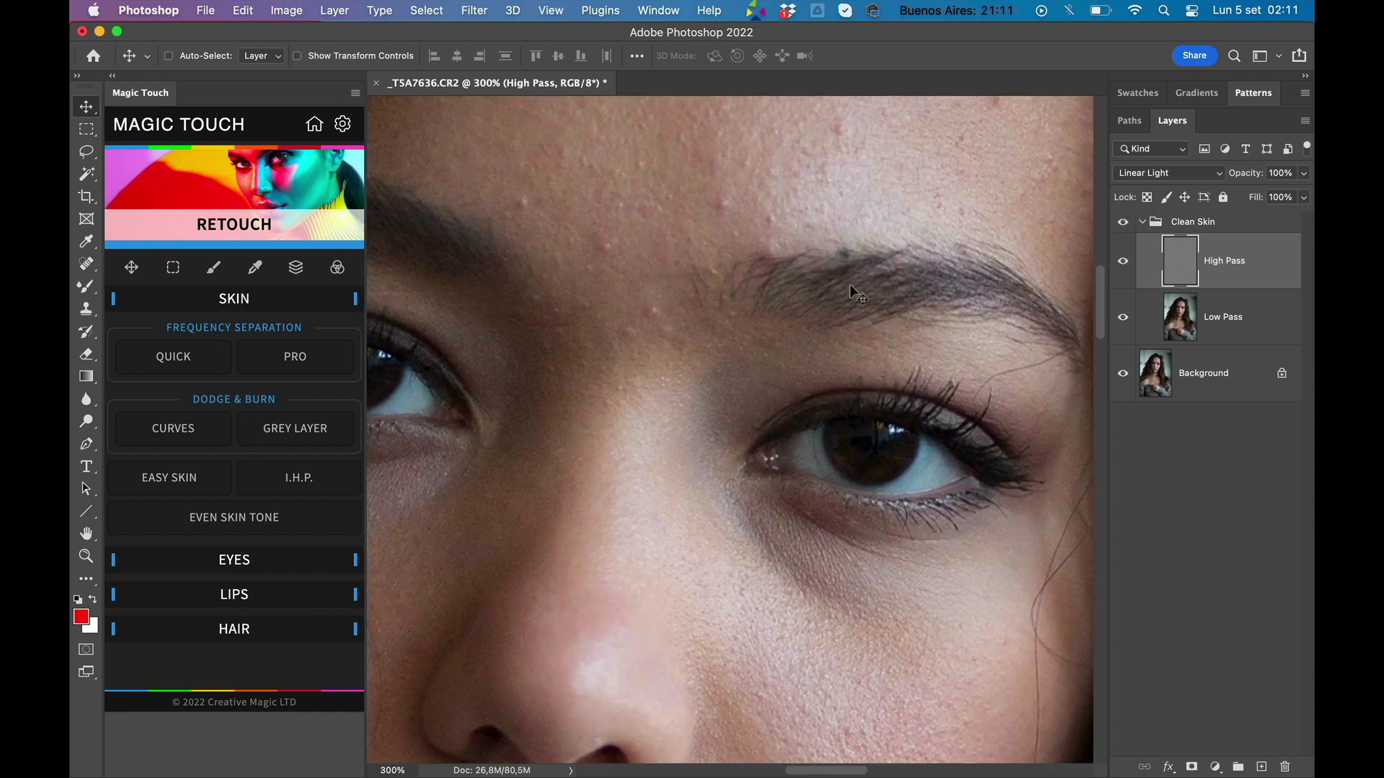
key("super+plus")
Step: Clone Stamp the pink forehead blemish and the small mark above it from clean forehead skin
left_click(86, 310)
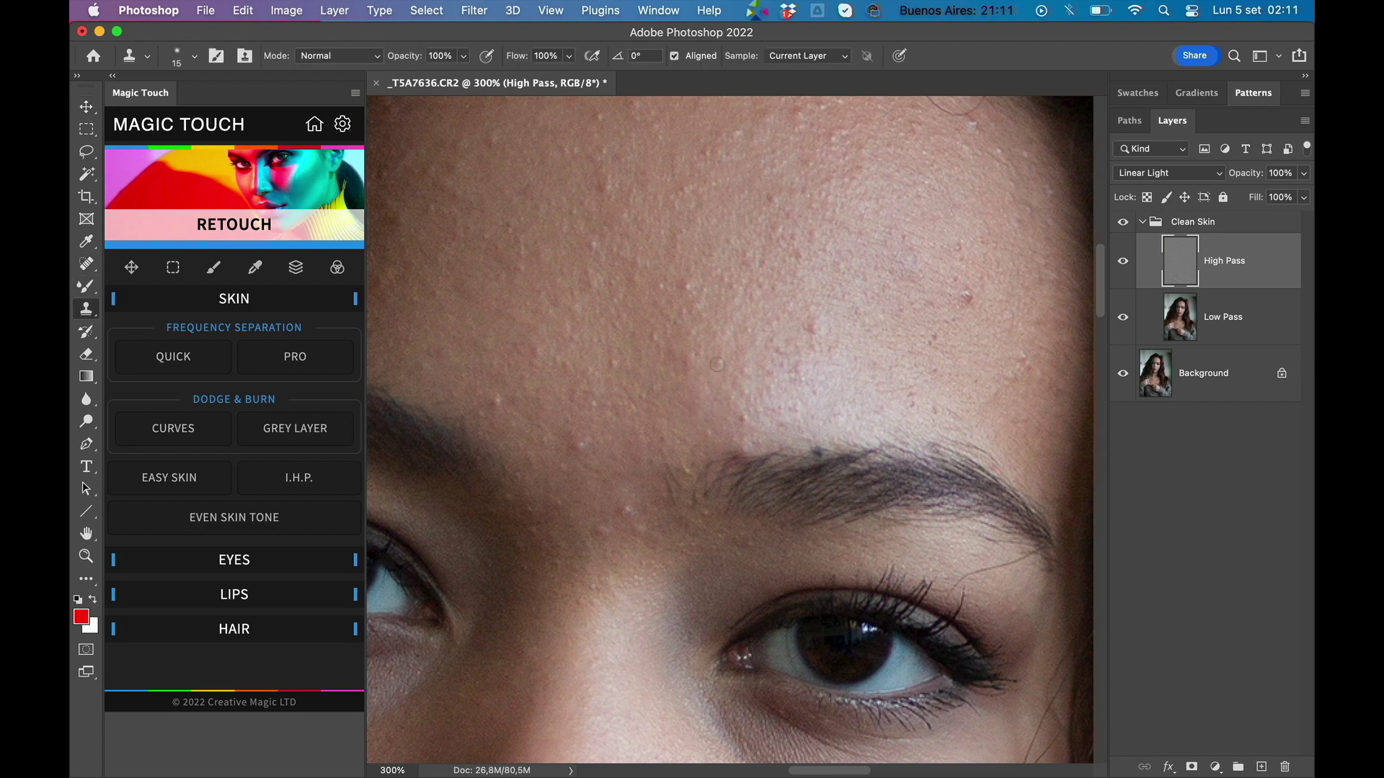
left_click(962, 317, "alt")
left_click(967, 299)
left_click(952, 246)
scroll(603, 150, "up", 2)
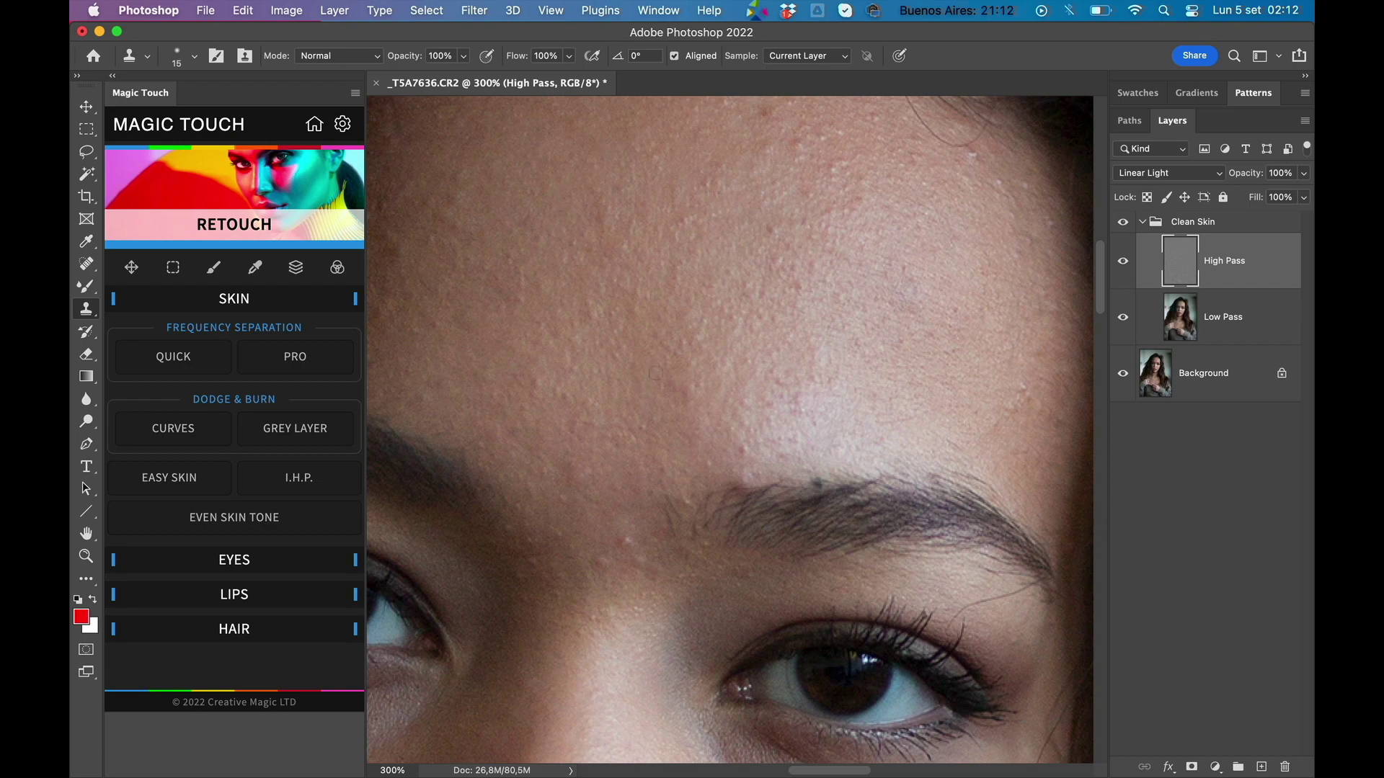
scroll(740, 452, "down", 10)
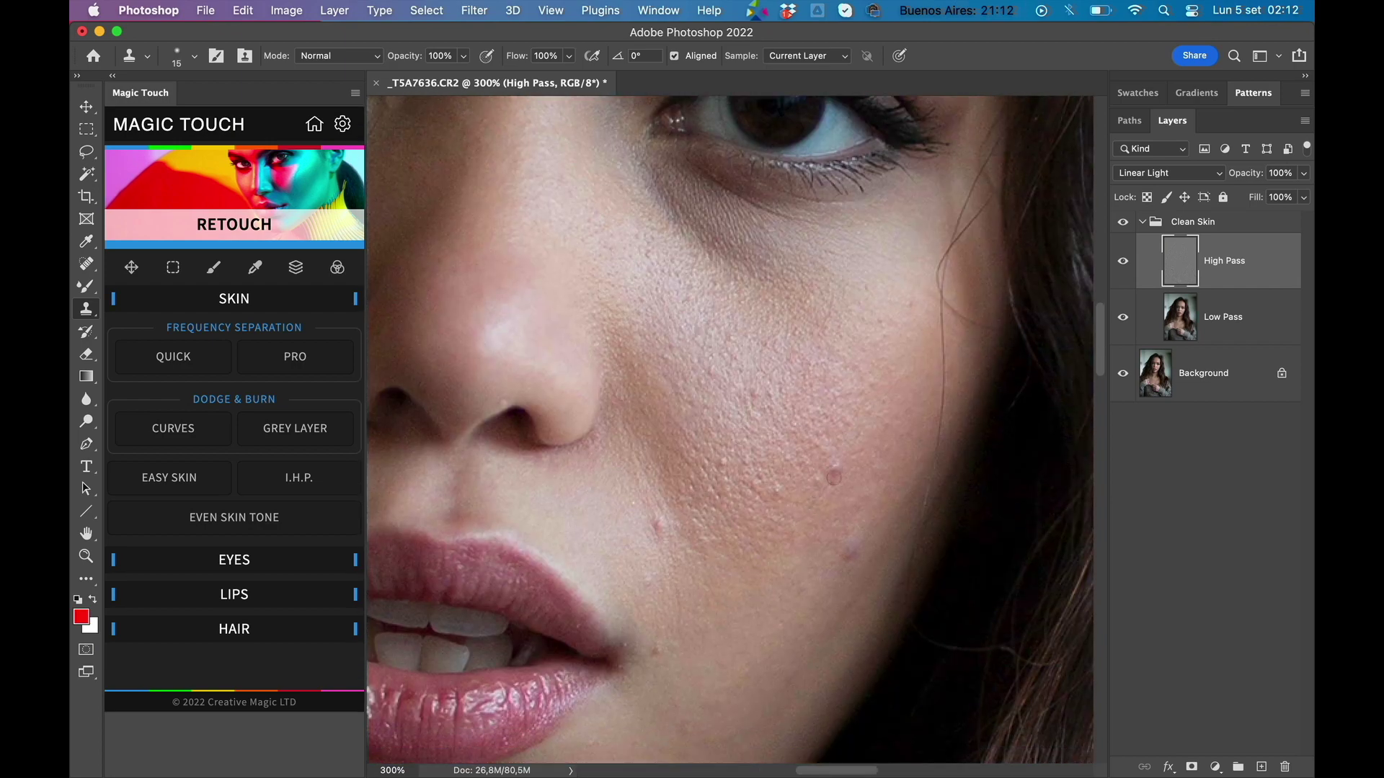
Step: At 400%, clone the small red cheek blemish away using clean cheek skin as source
key("super+plus")
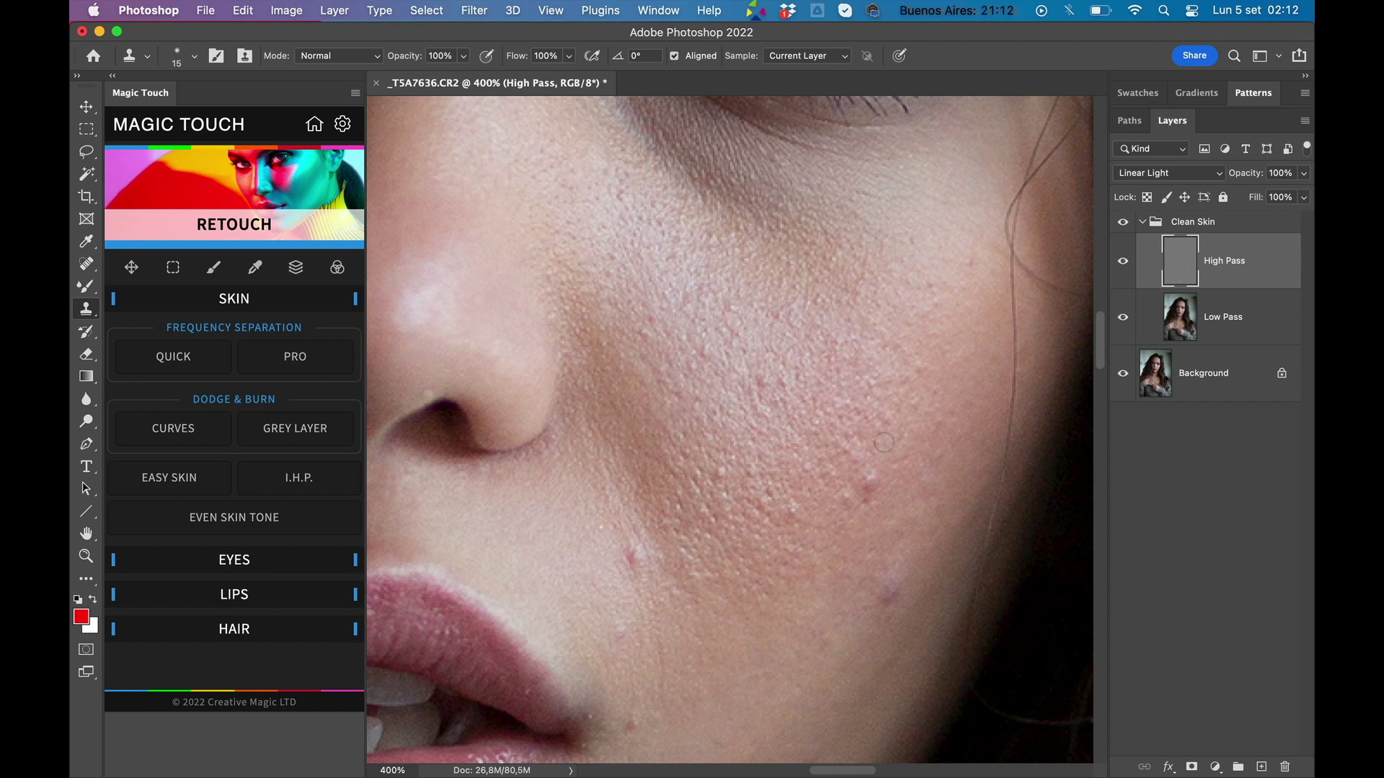
scroll(829, 487, "right", 2)
scroll(829, 487, "up", 1)
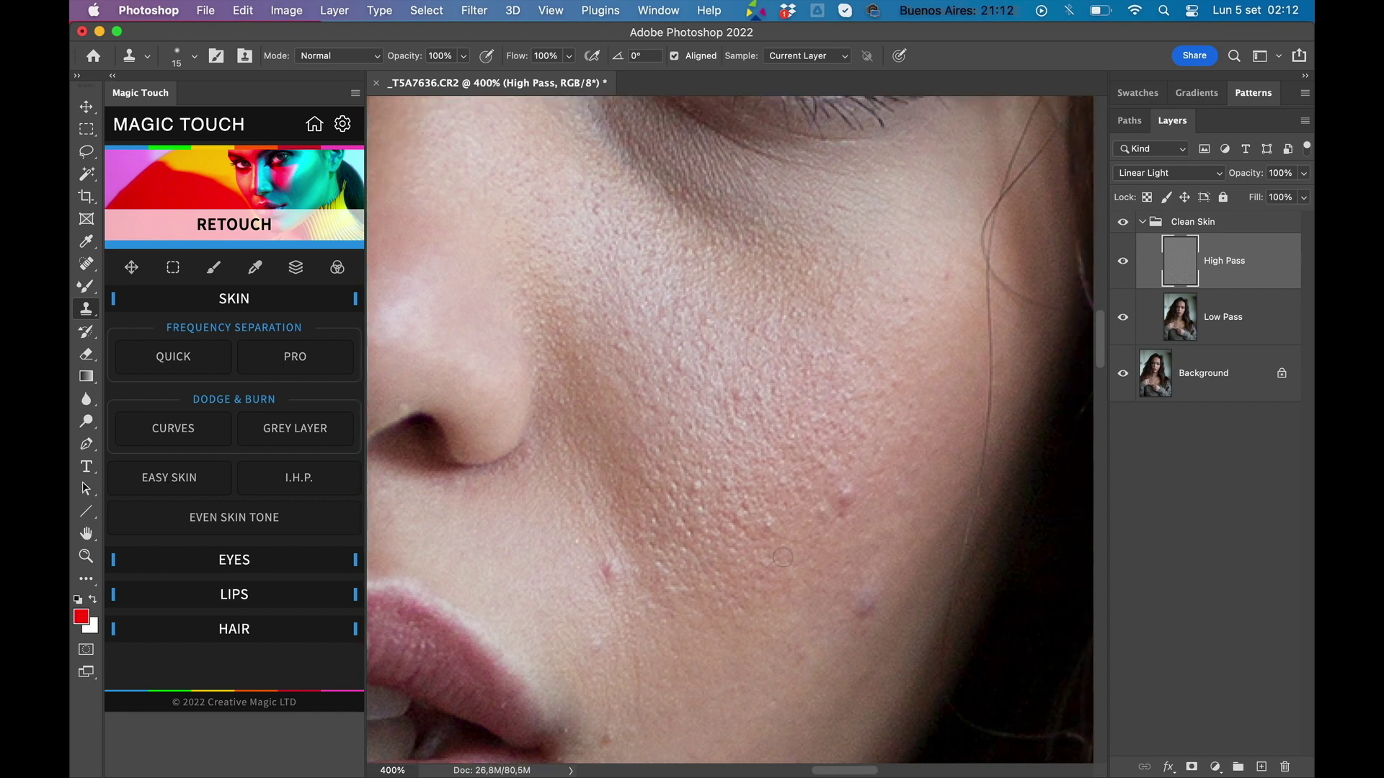
scroll(785, 548, "down", 1)
scroll(786, 547, "left", 1)
left_click(795, 517, "alt")
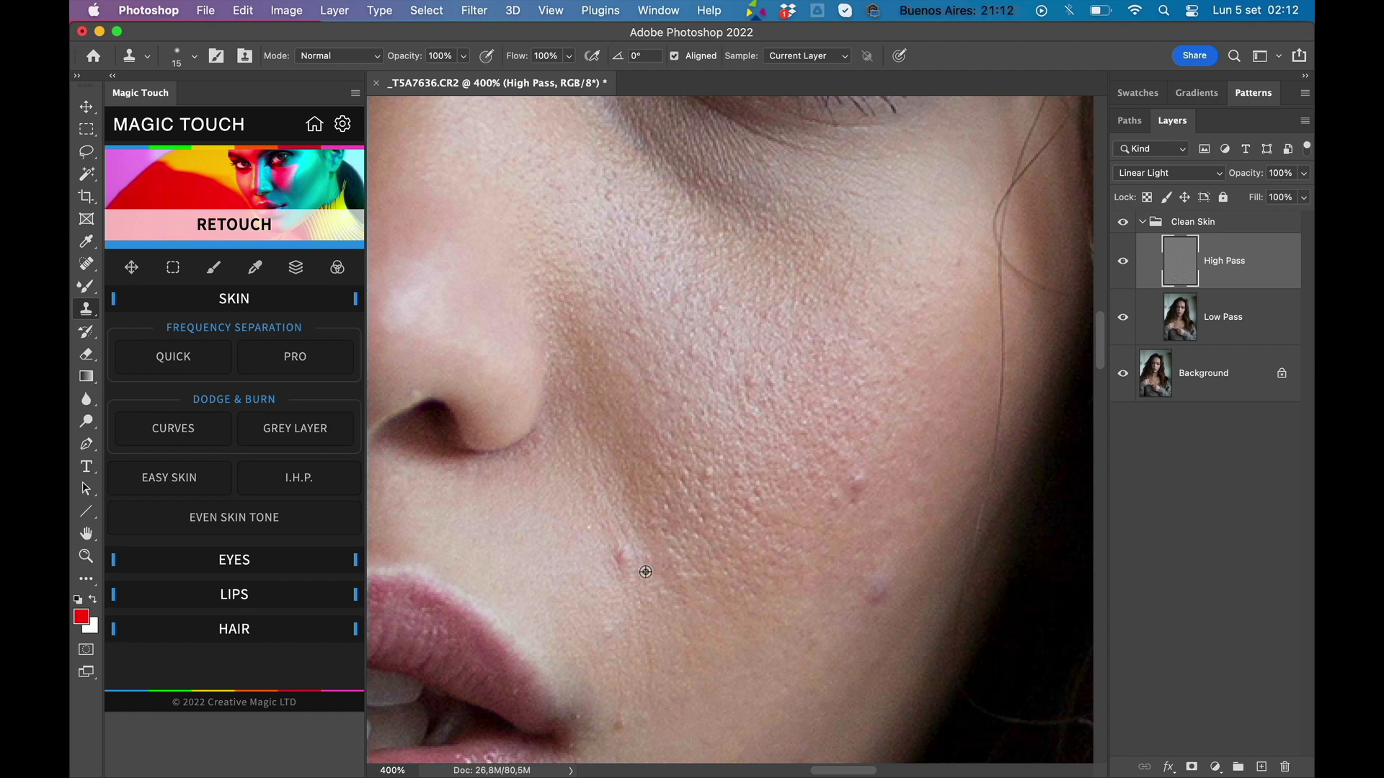
left_click(614, 585, "alt")
left_click(620, 554)
Step: Pan over the chin, nose and eyes, sample skin between the eyes, then view at 100%
scroll(684, 617, "down", 3)
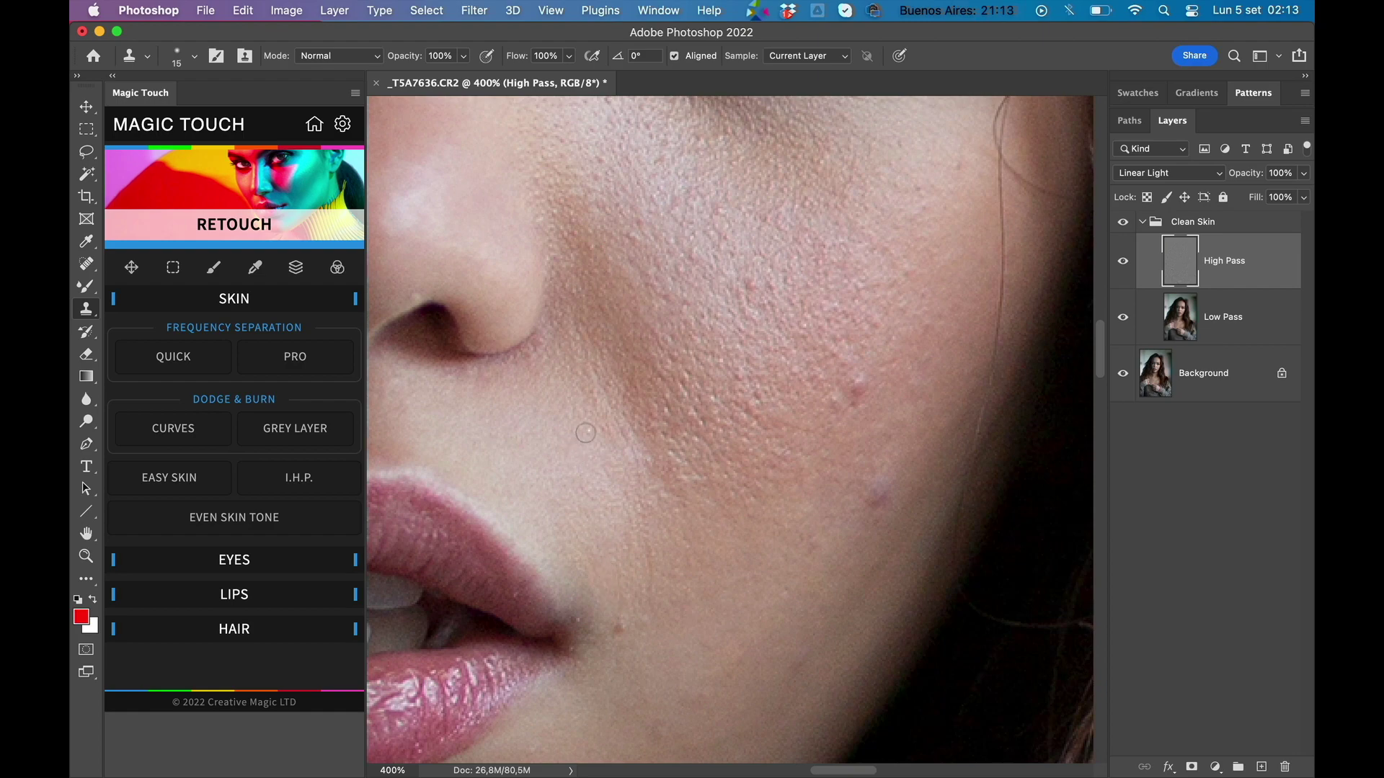
scroll(627, 635, "down", 5)
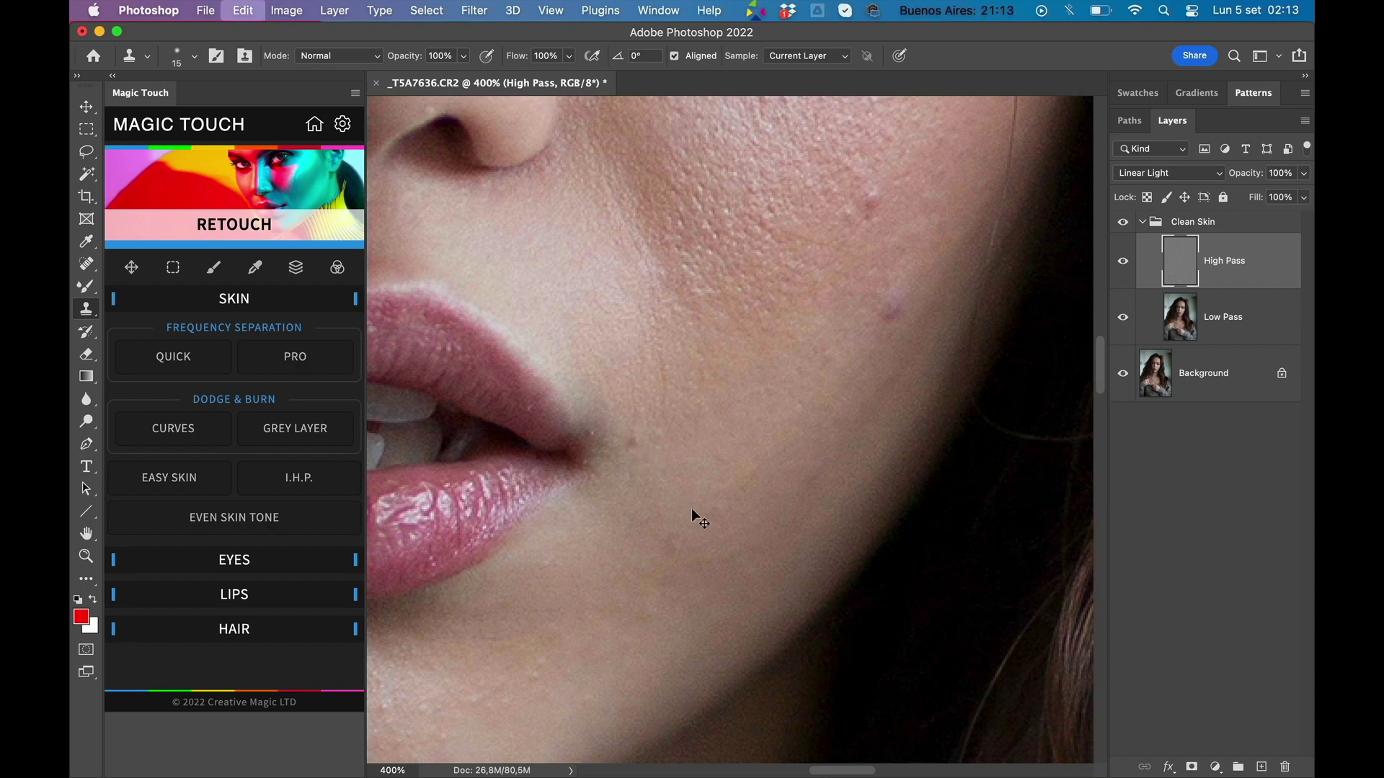
scroll(696, 549, "down", 3)
scroll(695, 549, "left", 4)
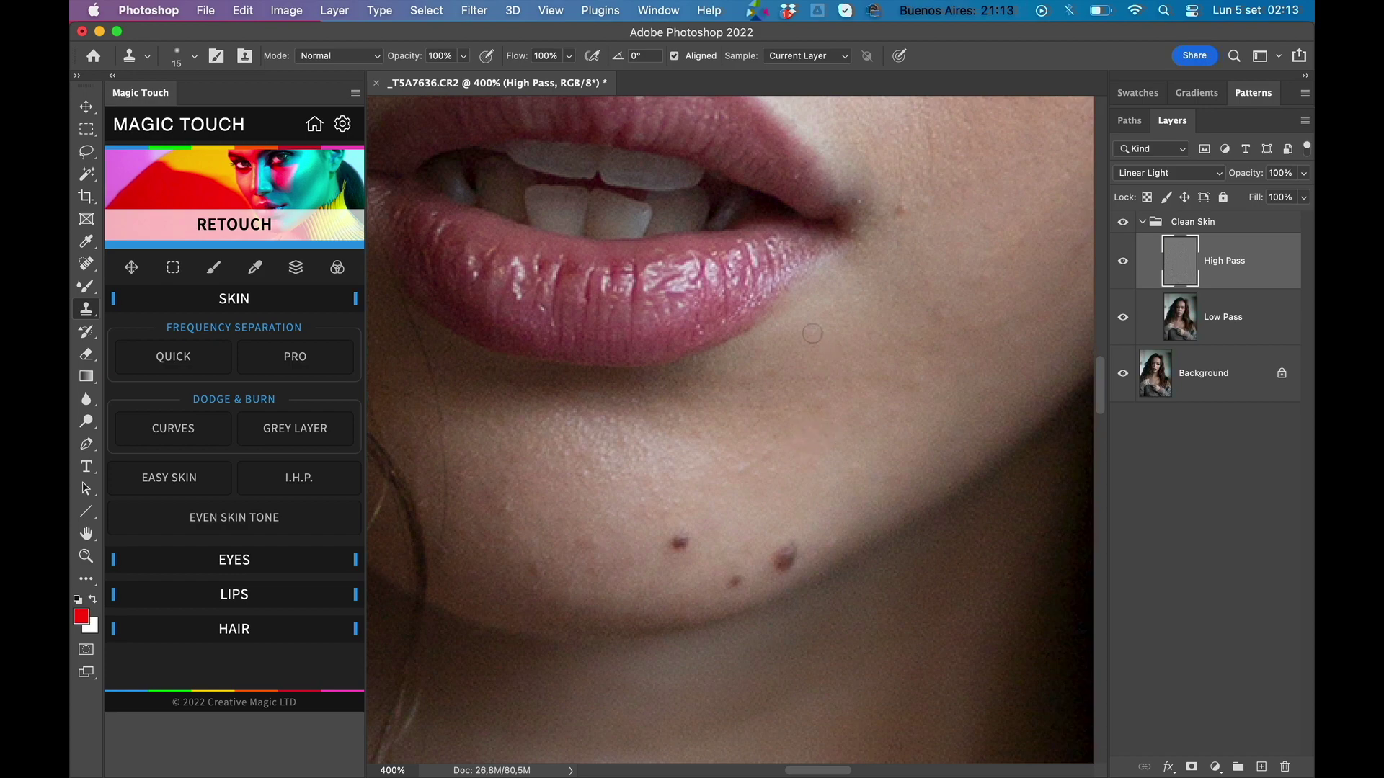
scroll(880, 292, "up", 5)
scroll(881, 293, "up", 6)
scroll(881, 293, "left", 5)
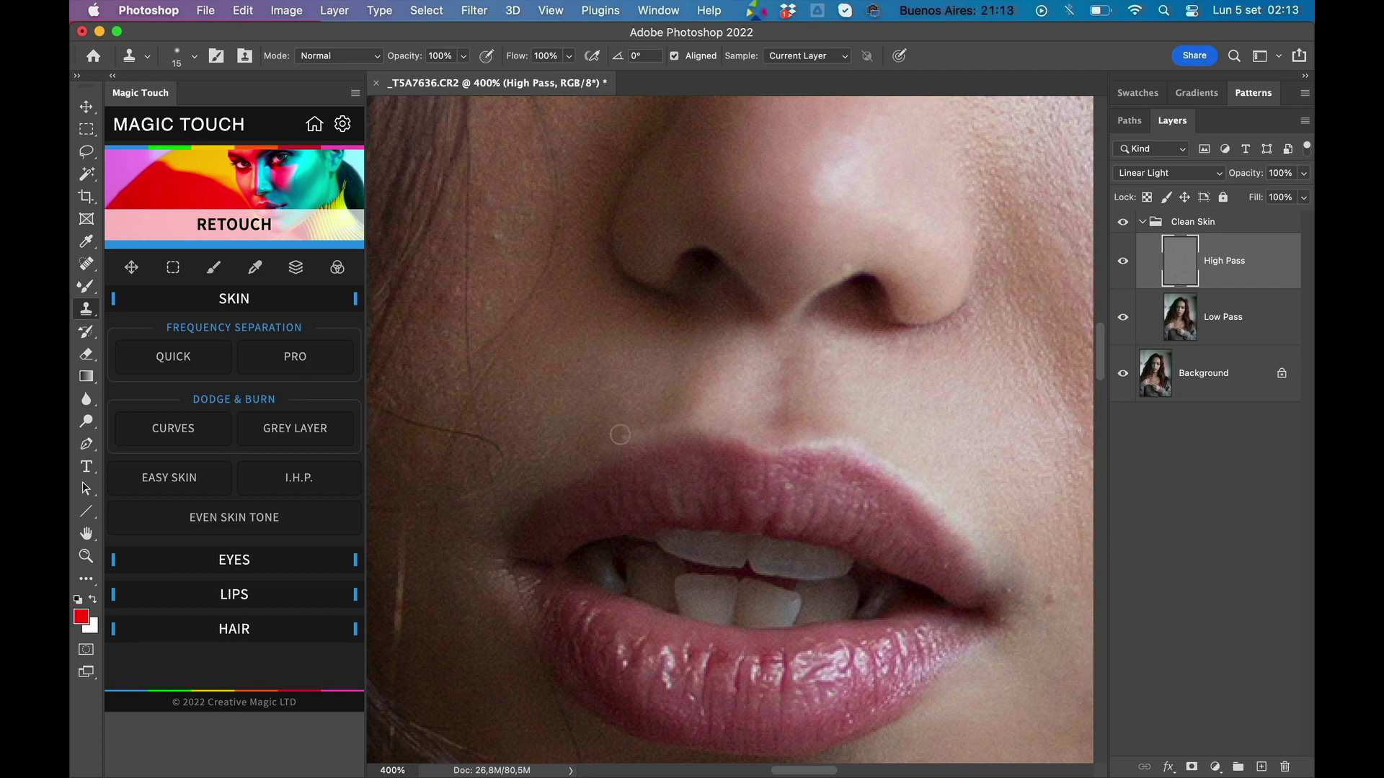
scroll(656, 378, "up", 5)
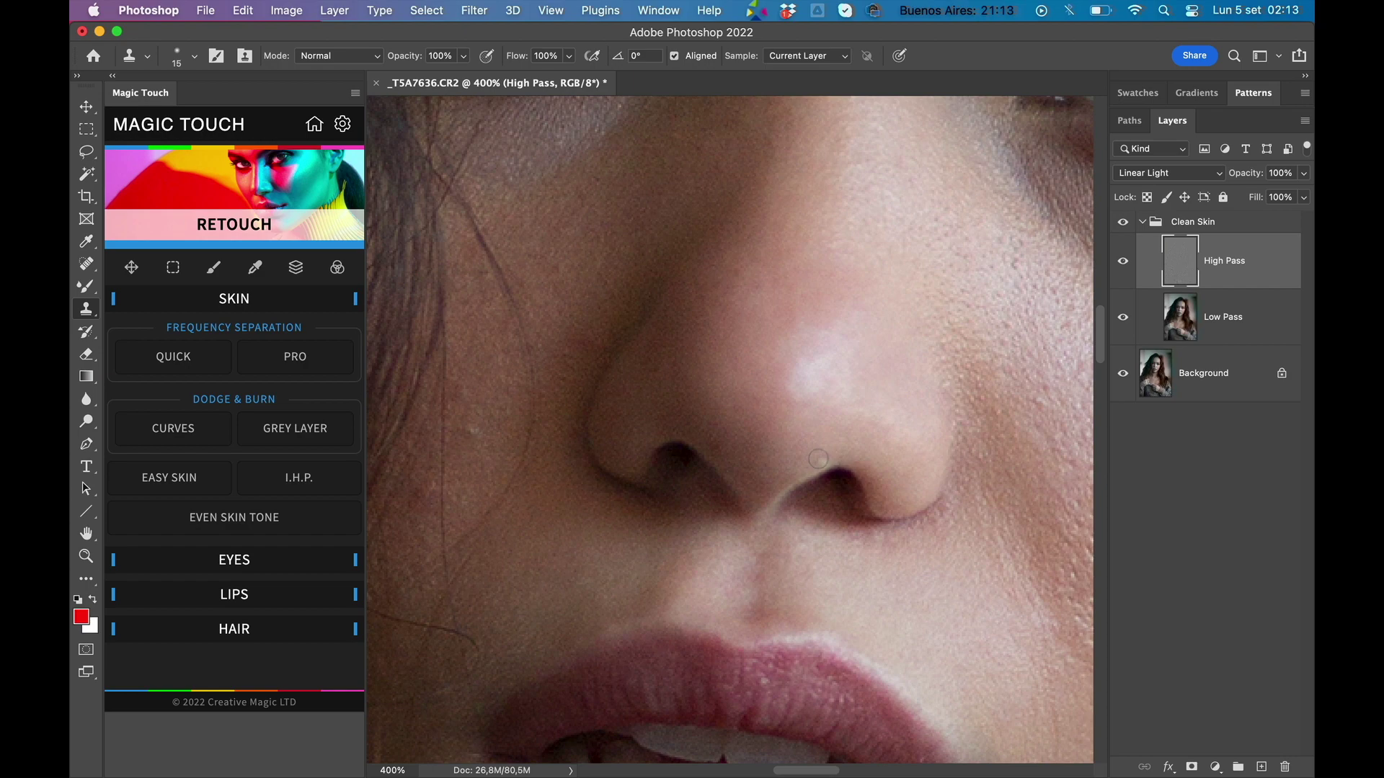
scroll(745, 448, "up", 8)
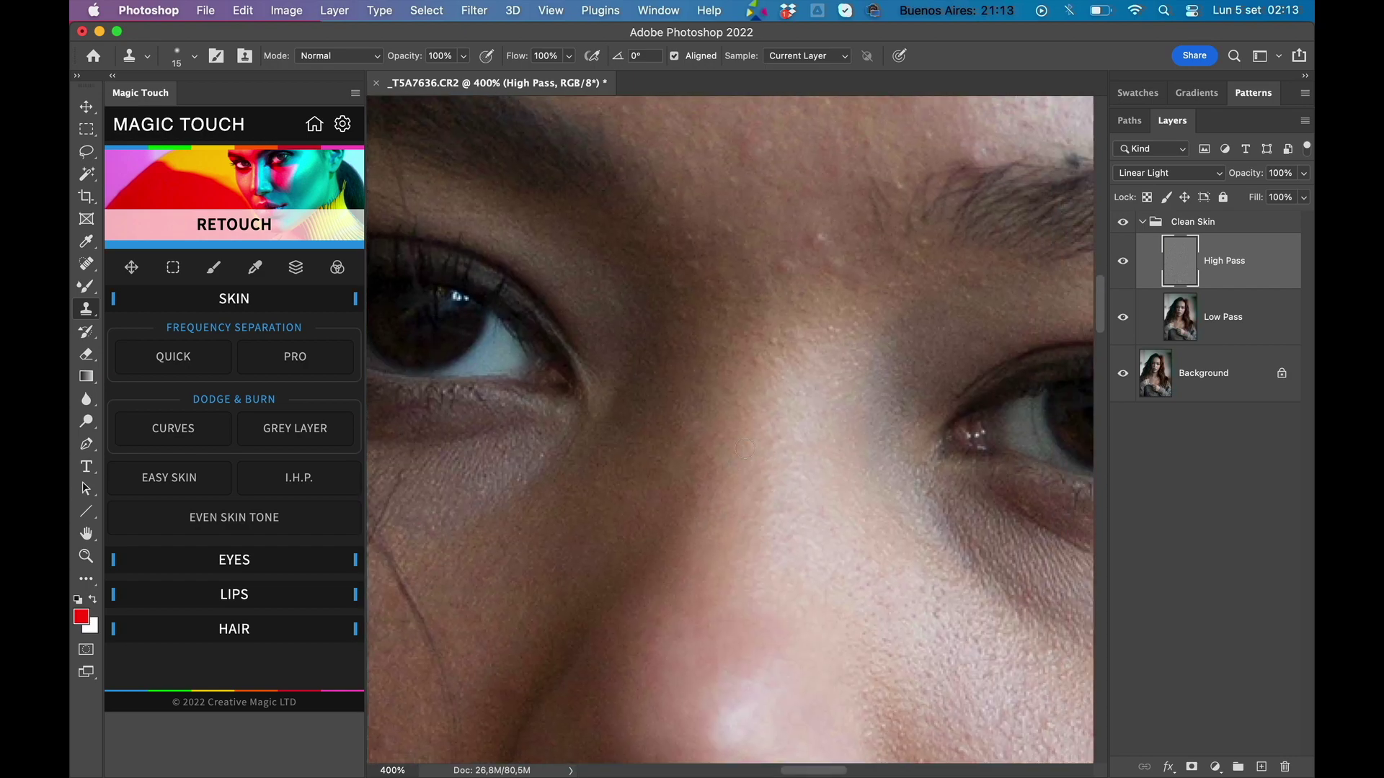
scroll(744, 448, "up", 1)
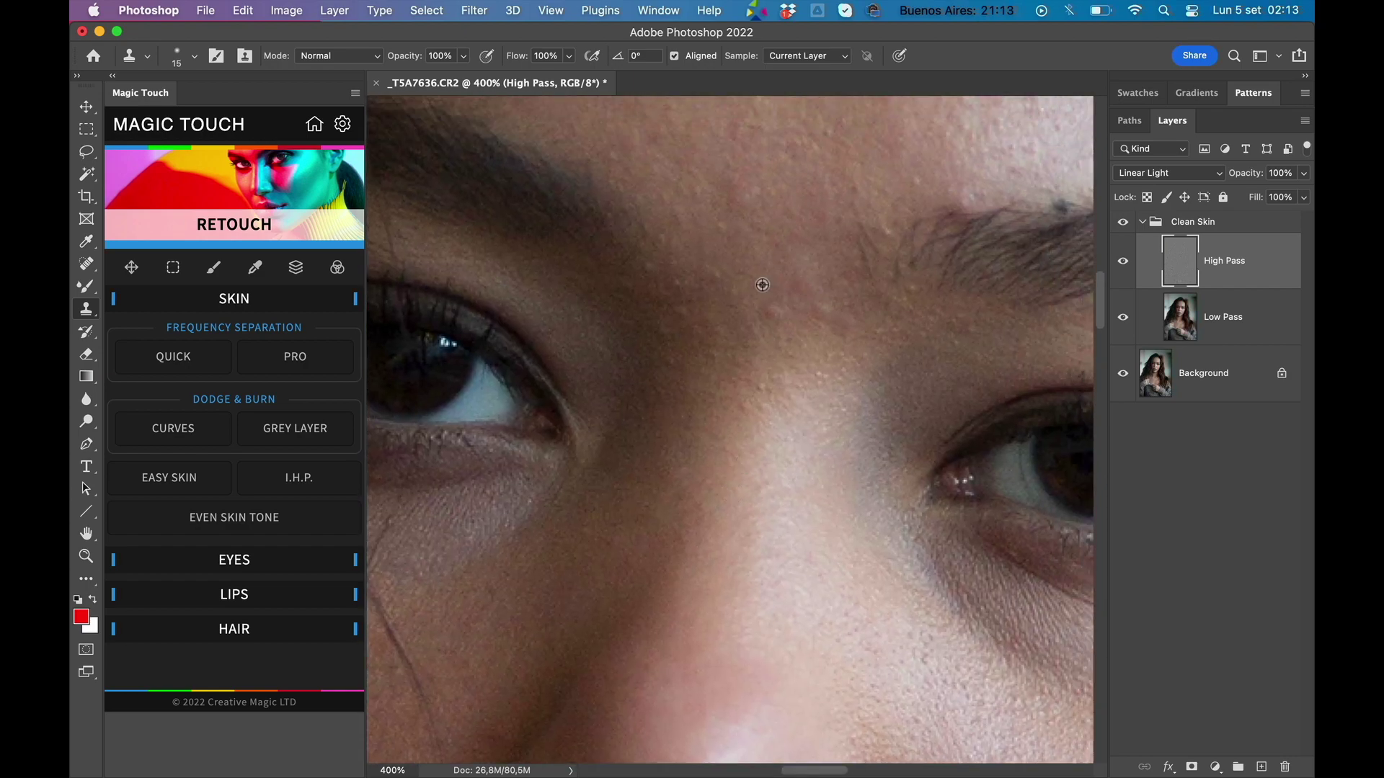
left_click(774, 403, "alt")
key("super+1")
scroll(913, 290, "right", 2)
scroll(912, 289, "down", 1)
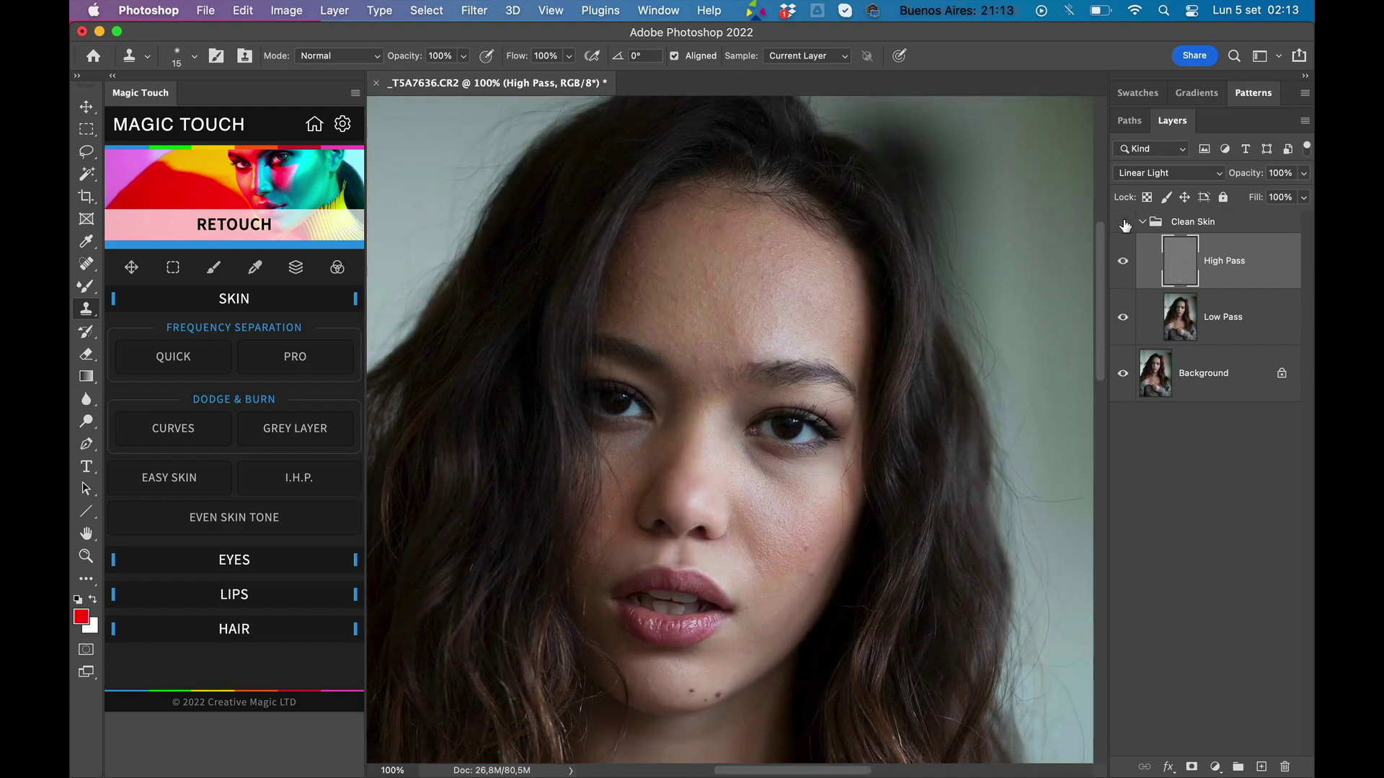
Step: Hide High Pass, select the Low Pass layer and lasso the cheek on the image's right
left_click(1122, 261)
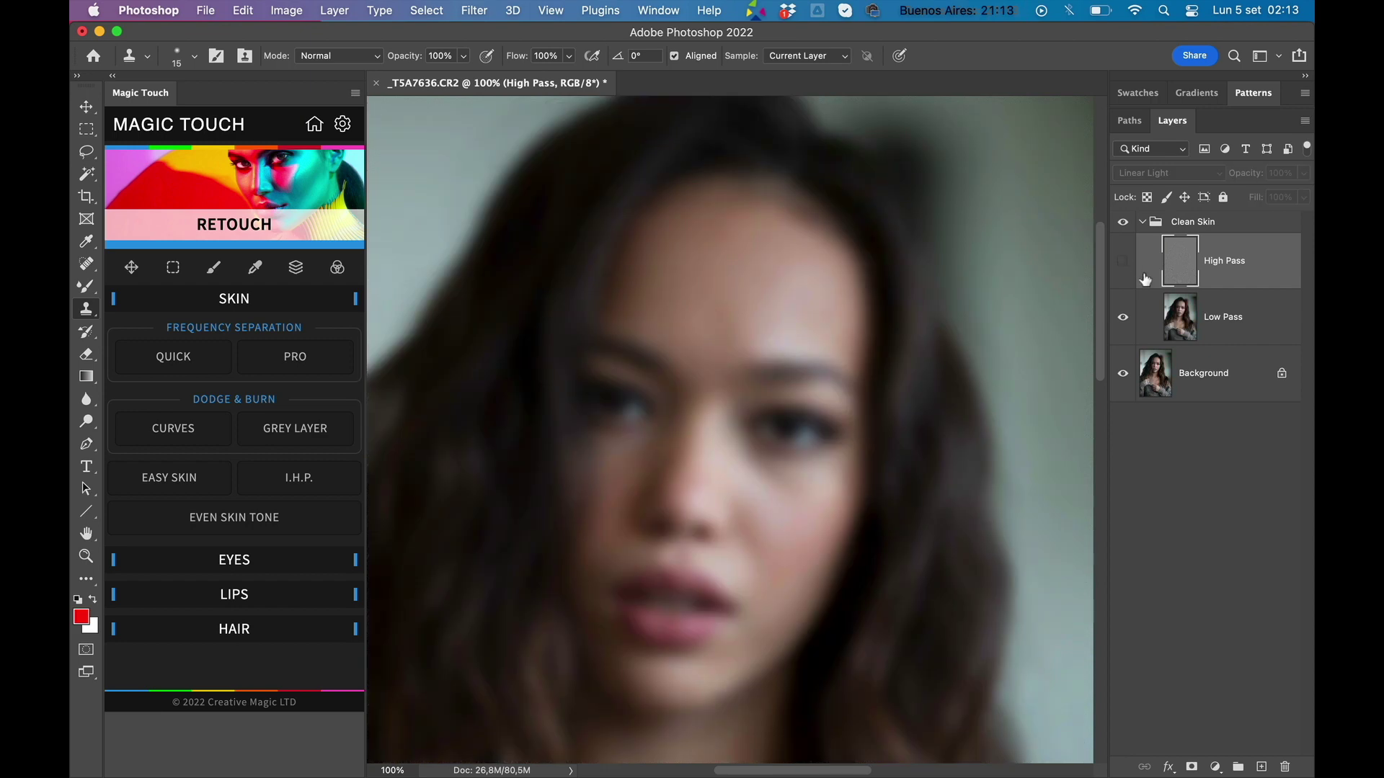
left_click(1182, 326)
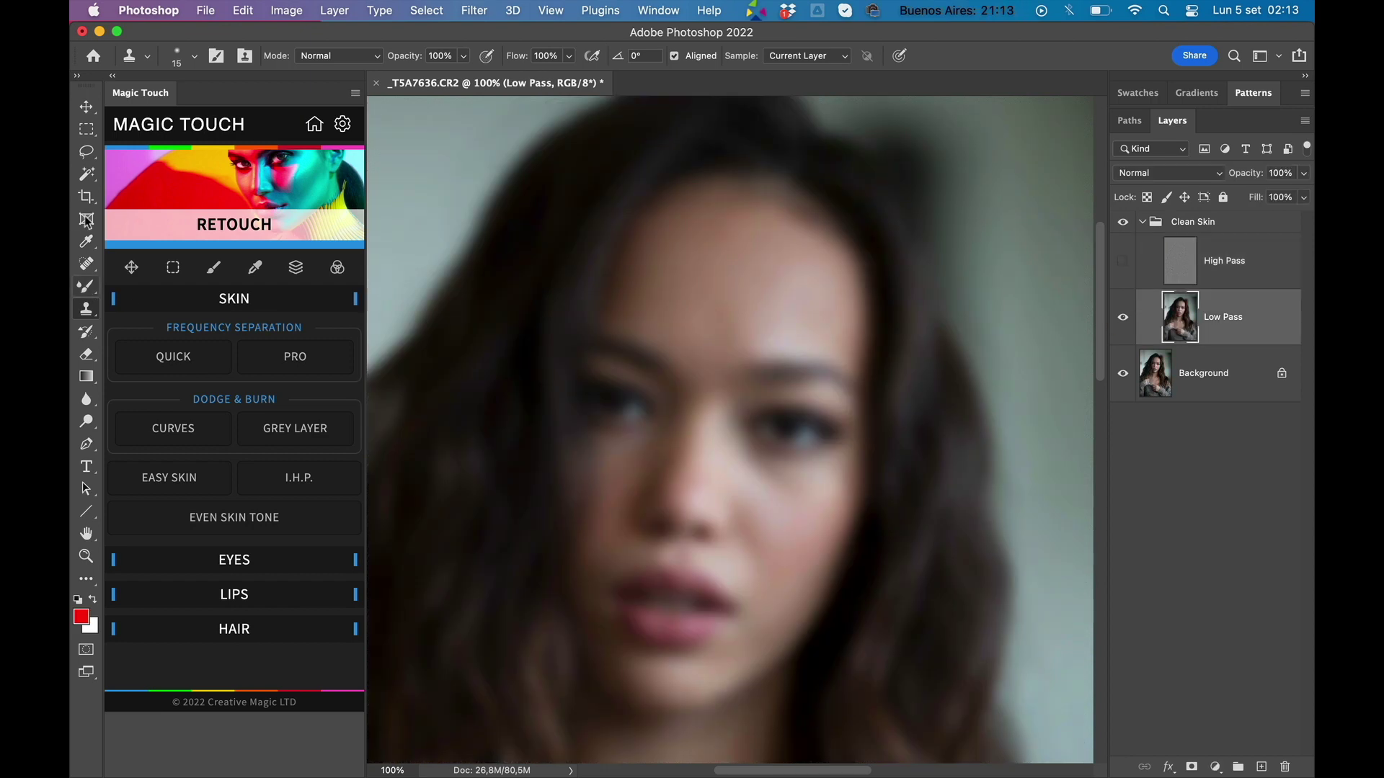
left_click(87, 153)
left_click(86, 286)
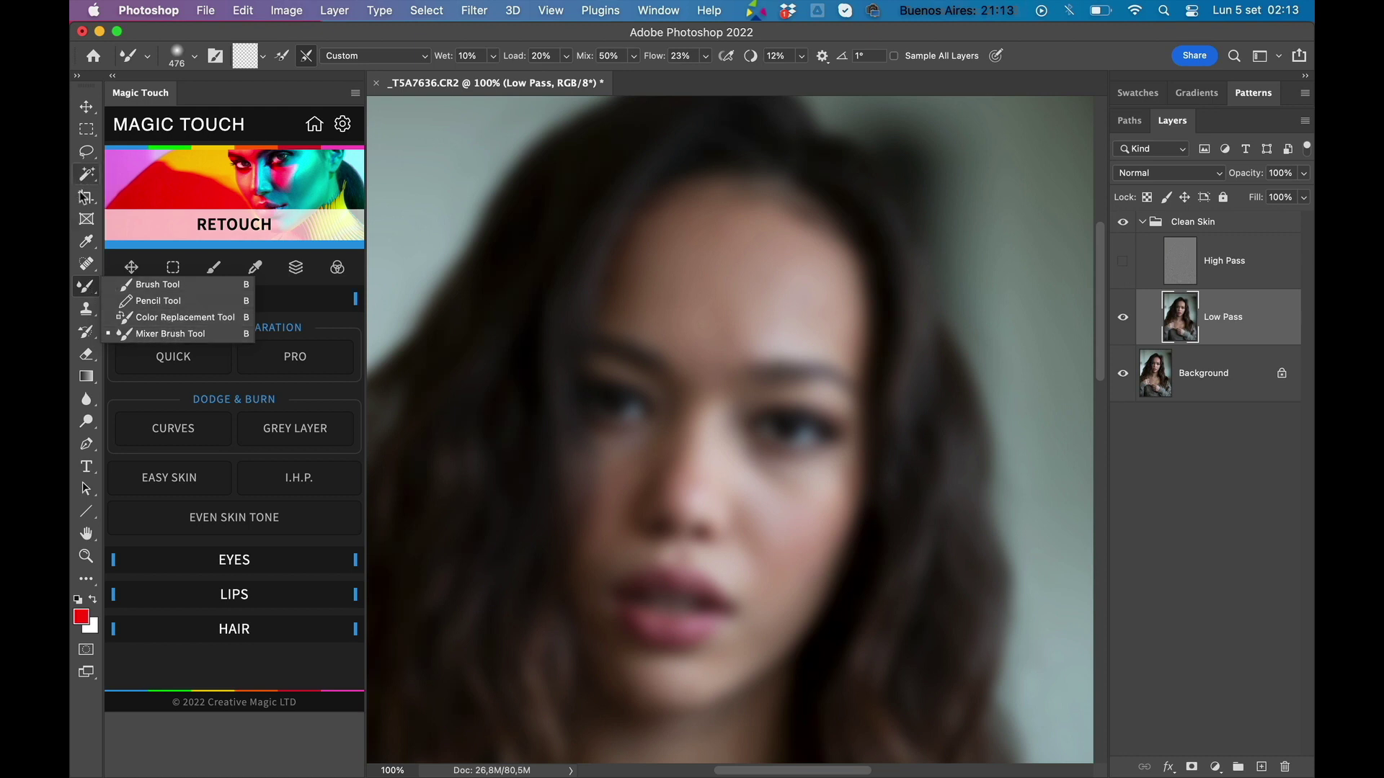
left_click(86, 242)
left_click(86, 151)
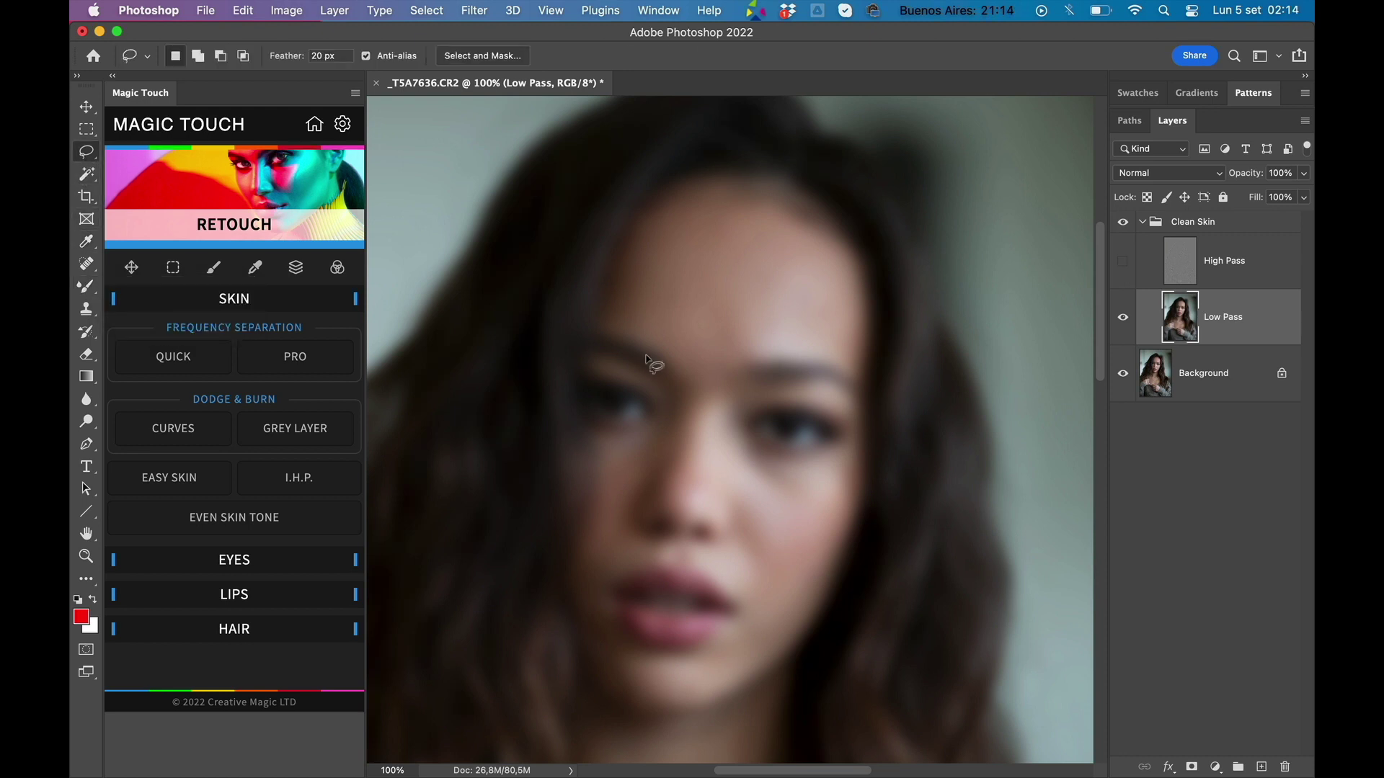
scroll(790, 482, "up", 2)
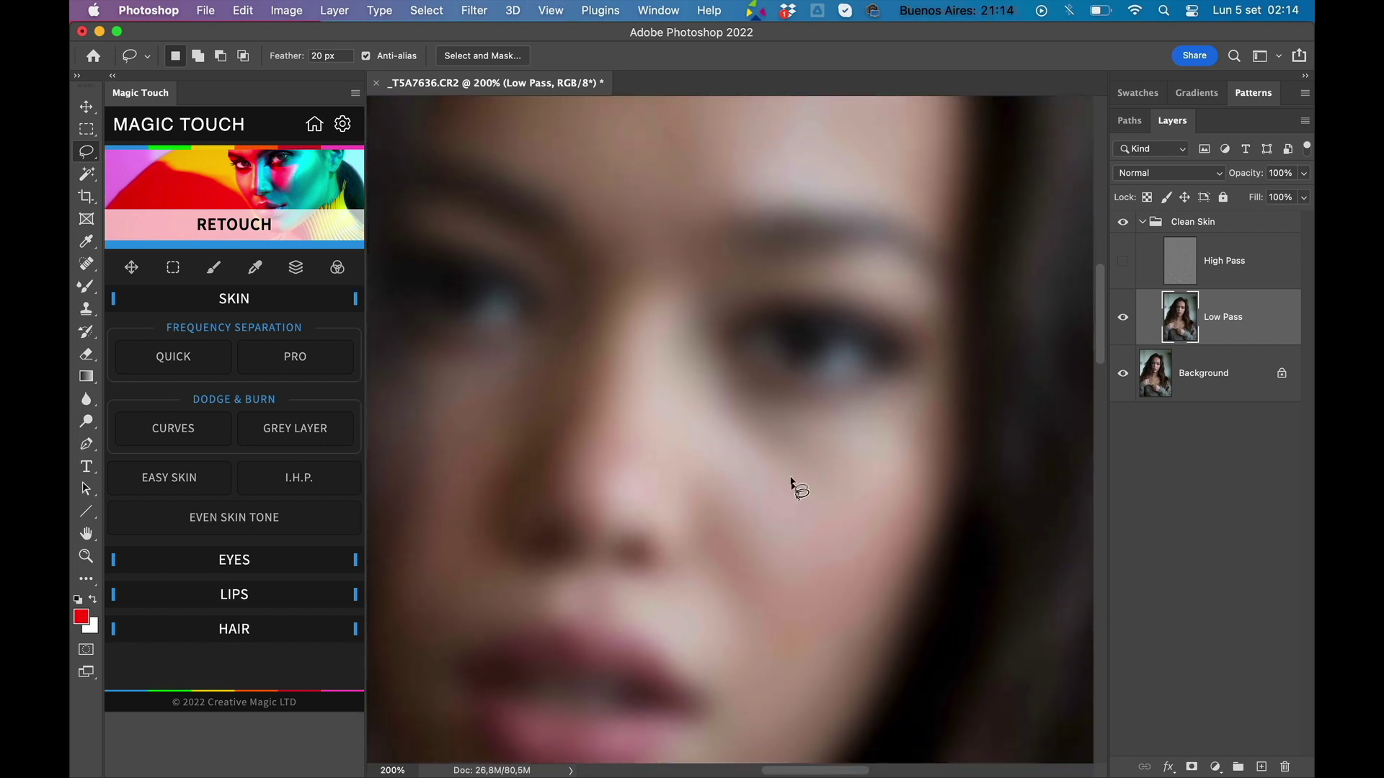
mouse_move(714, 381)
left_mouse_down()
mouse_move(862, 472)
mouse_move(858, 527)
left_mouse_up()
left_click_drag(707, 390, 710, 387)
Step: Apply a 16.2-pixel Gaussian Blur to the cheek, deselect, and show High Pass again
left_click(475, 10)
mouse_move(520, 234)
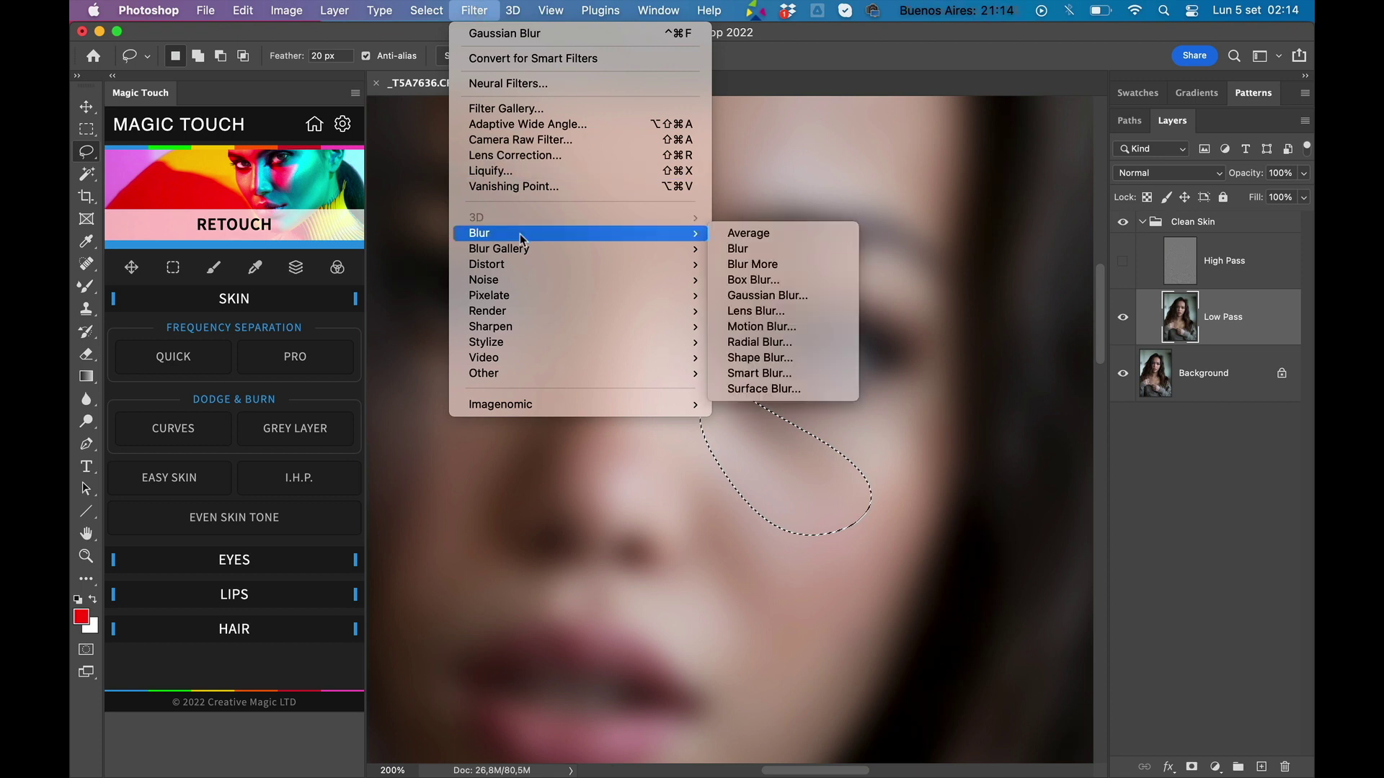
left_click(750, 297)
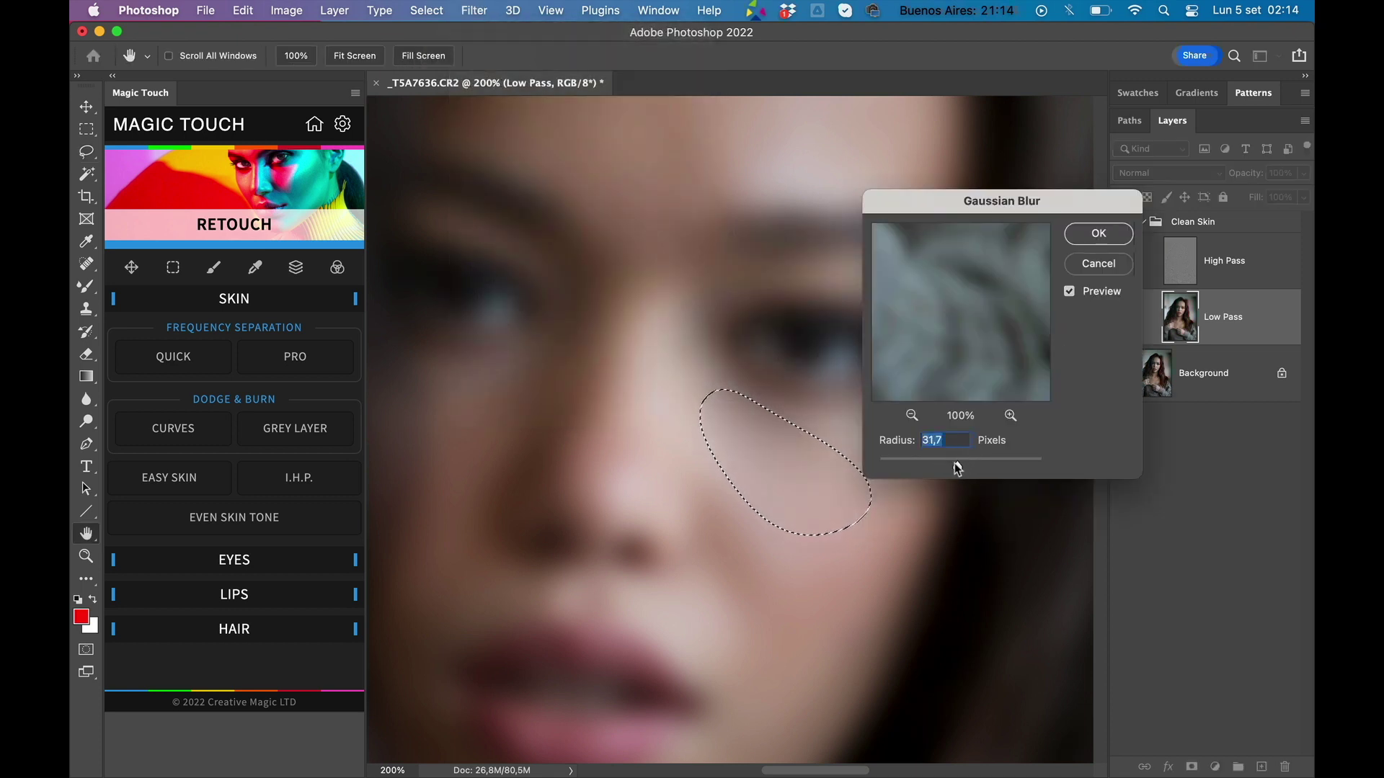
left_click_drag(947, 467, 949, 467)
left_click(1097, 235)
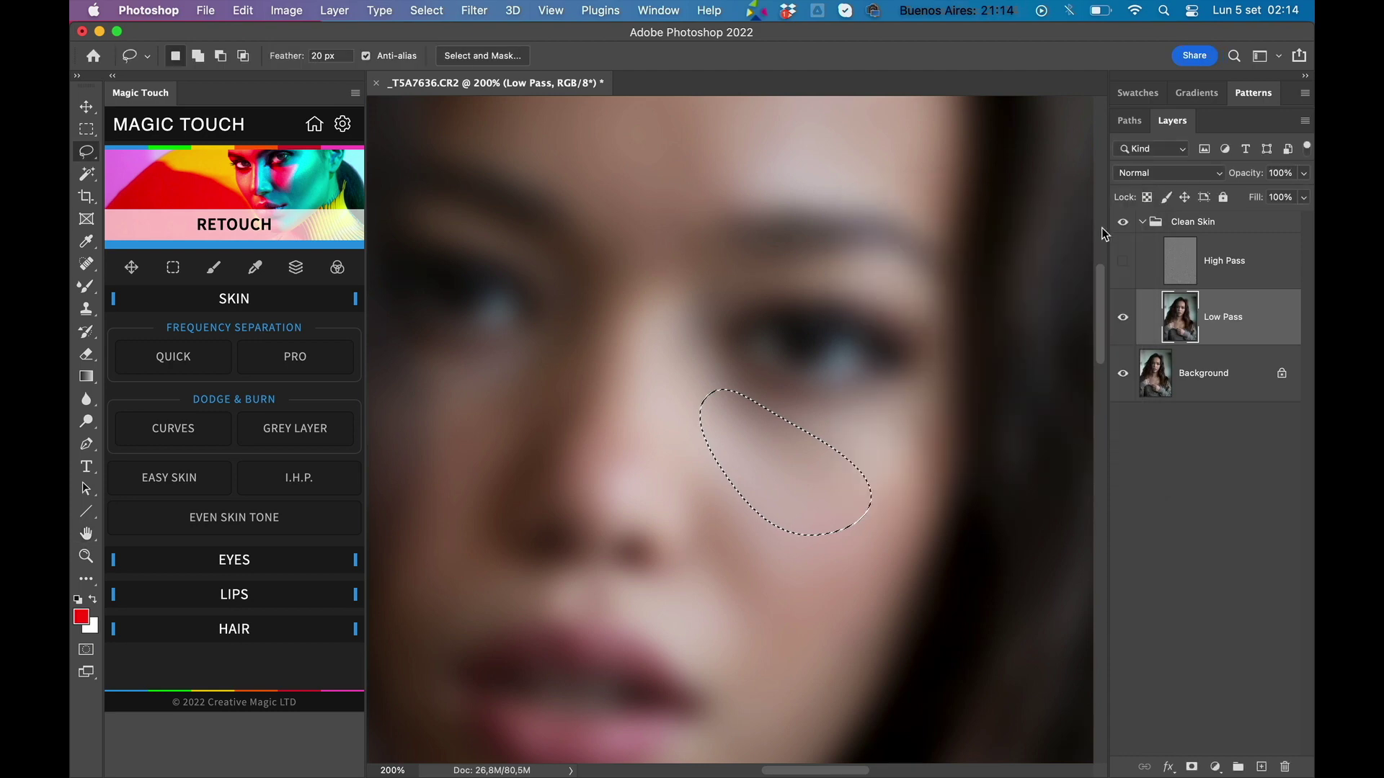
key("super+d")
left_click(1124, 264)
Step: At full-face view, toggle the Clean Skin group off and on twice, then collapse it
key("super+1")
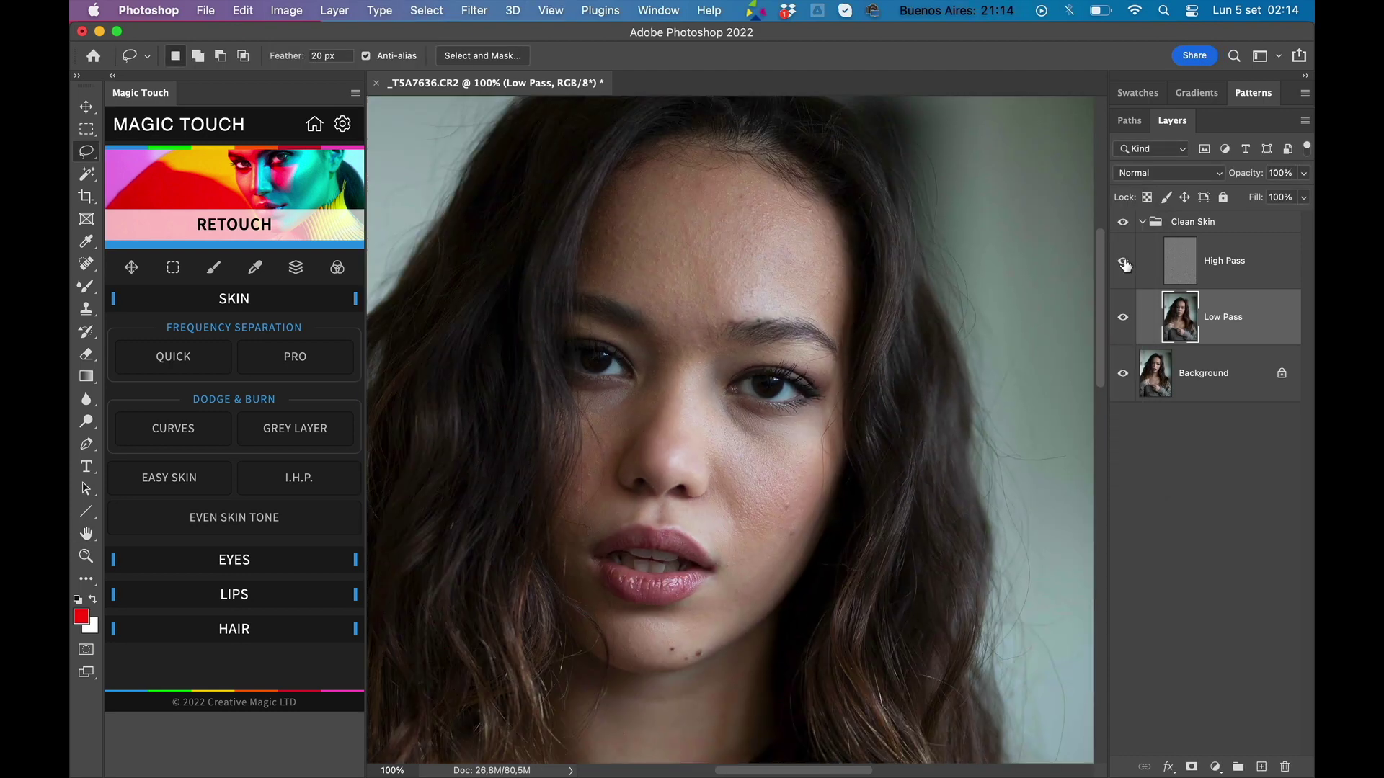
left_click(1122, 223)
left_click(1122, 223)
left_click(1123, 223)
left_click(1122, 223)
left_click(1141, 222)
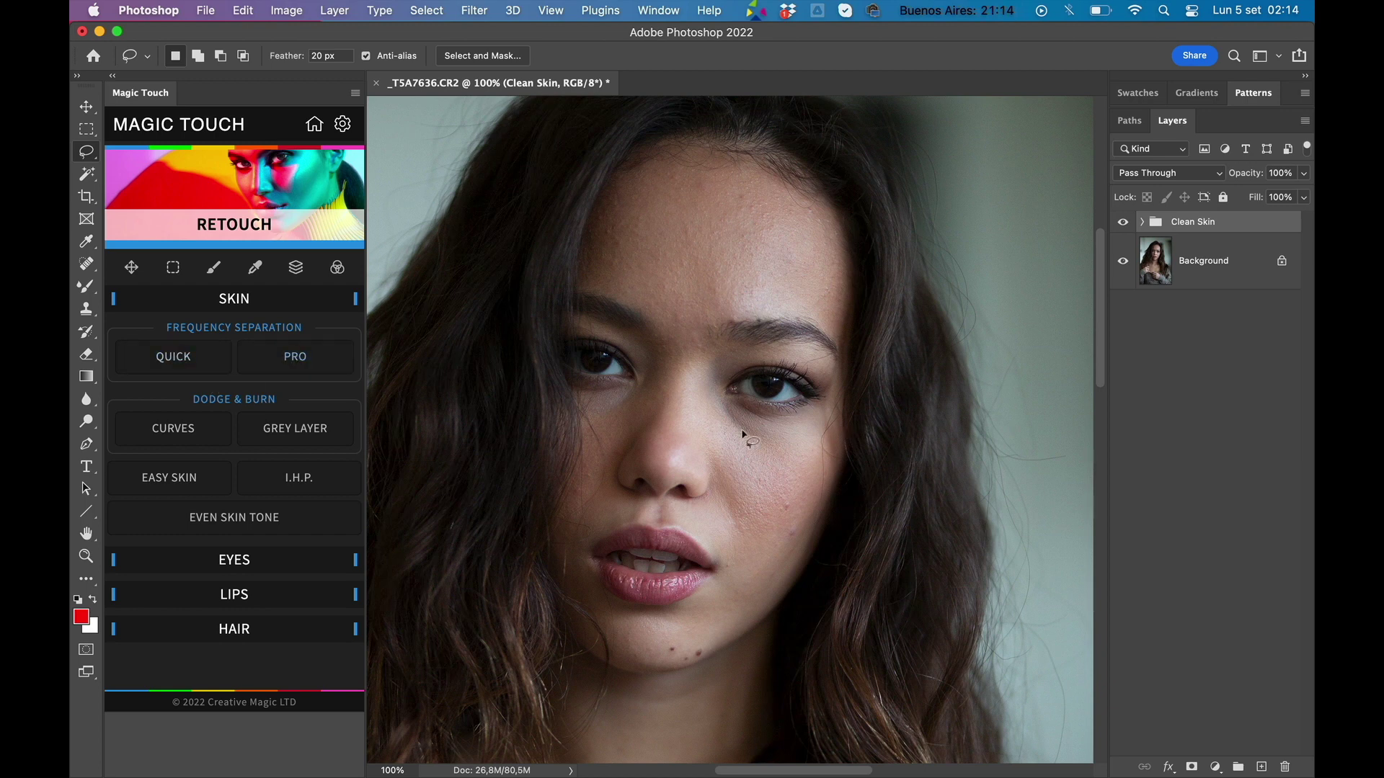
scroll(743, 432, "left", 2)
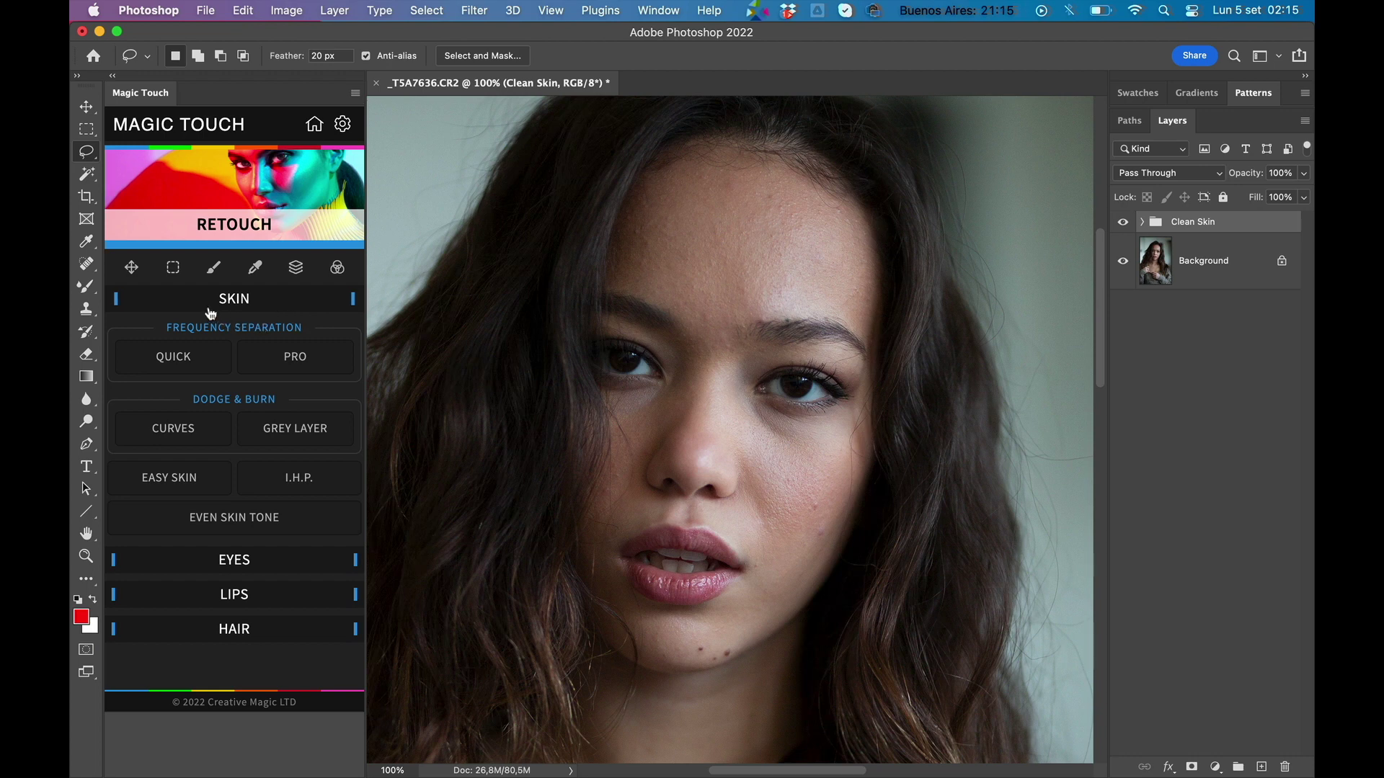
Step: Browse the Magic Touch Looks and Face Warp pages, returning to the category overview
left_click(314, 124)
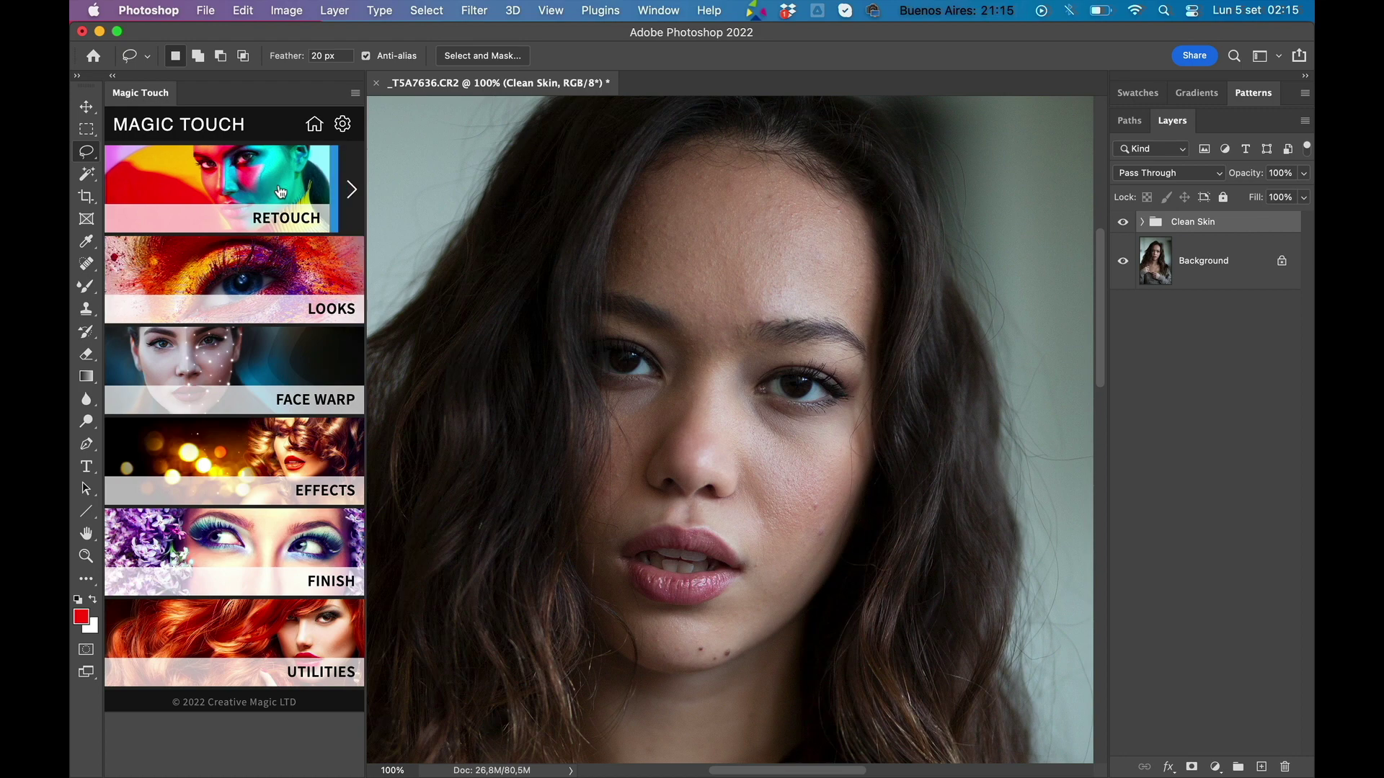
left_click(245, 275)
left_click(158, 280)
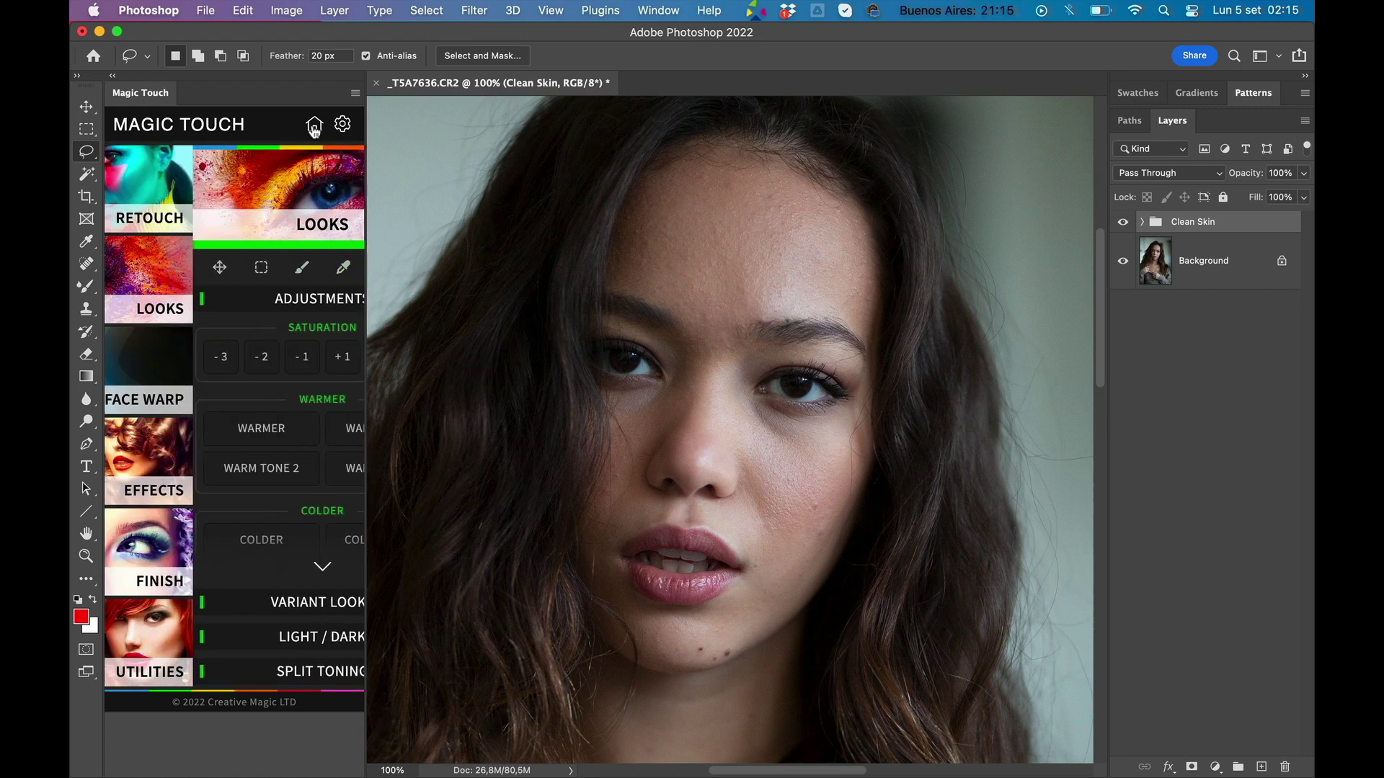
left_click(268, 344)
left_click(314, 124)
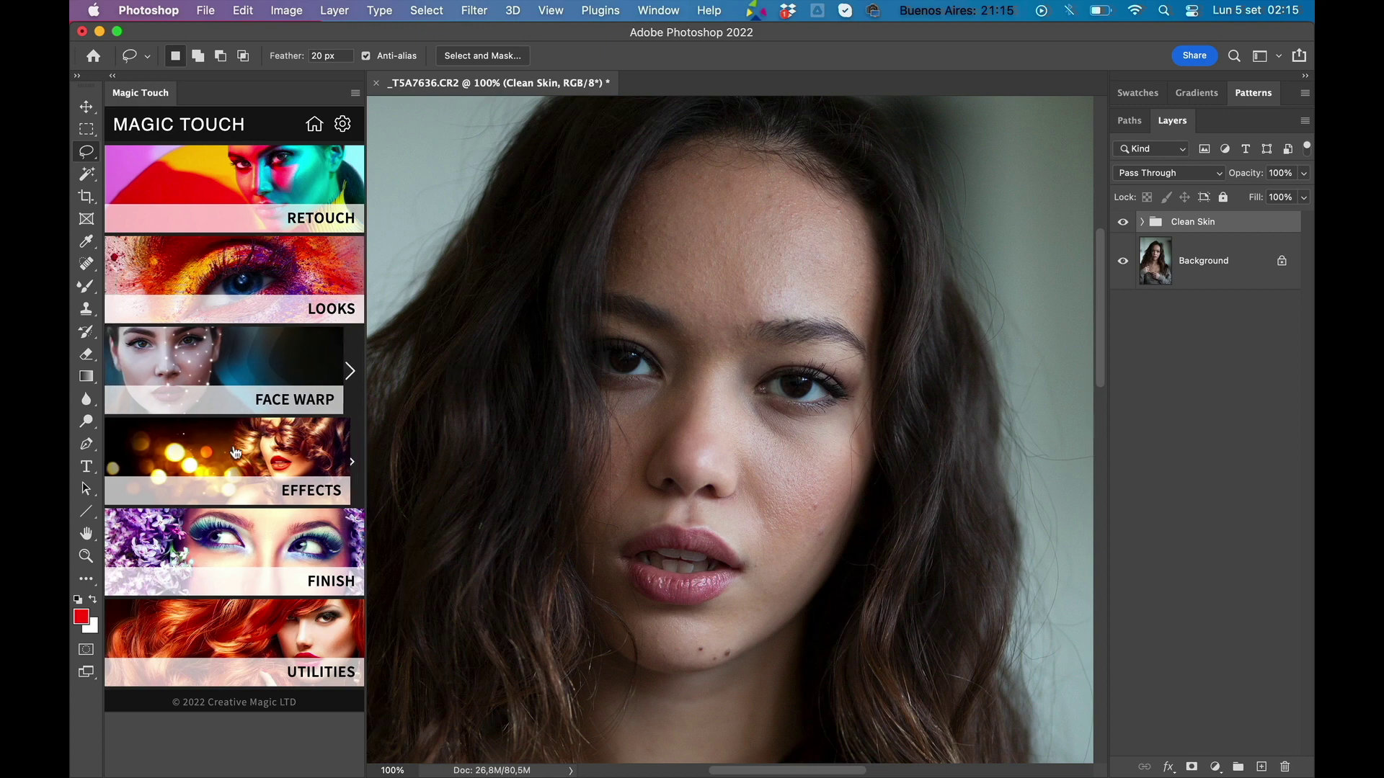
Step: View the Effects page with its Procedural section expanded, then return to Home
left_click(251, 454)
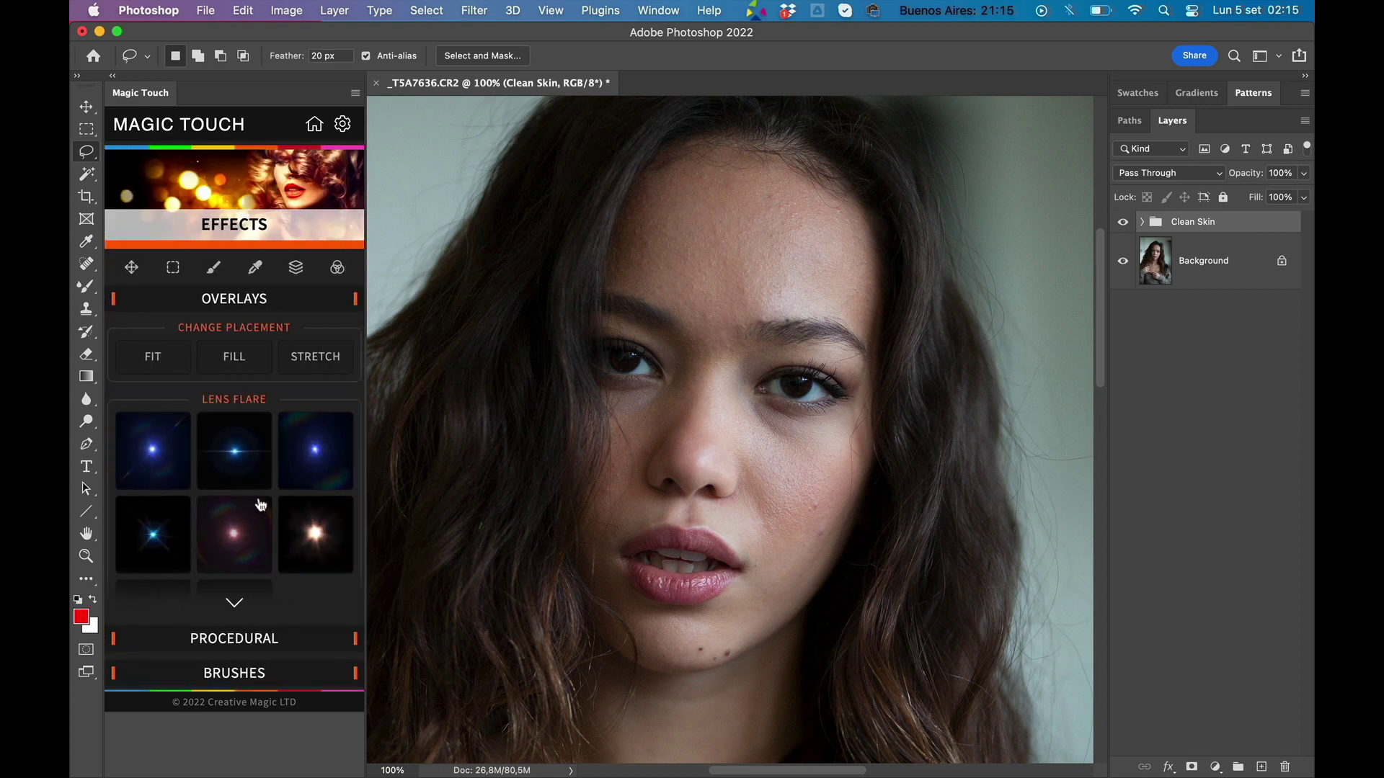
scroll(259, 503, "down", 4)
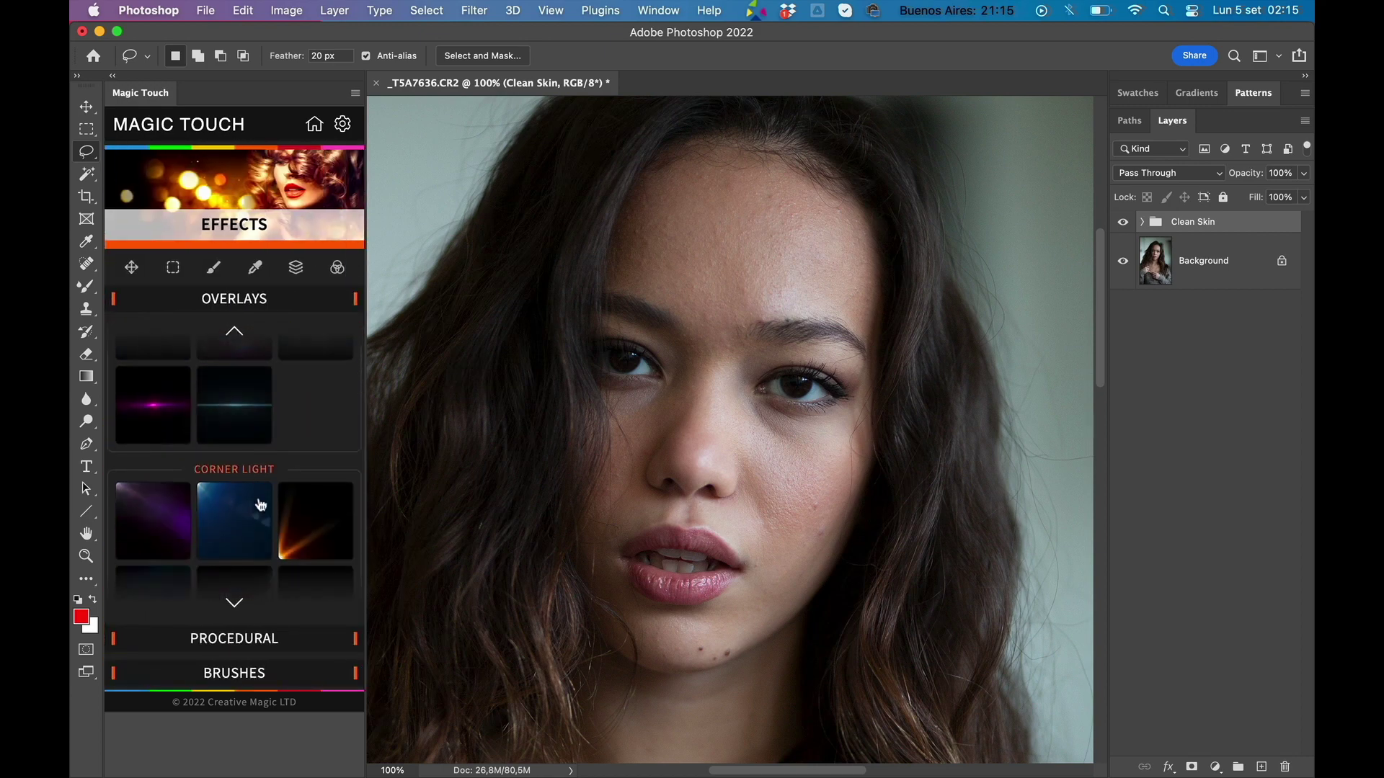
left_click(254, 638)
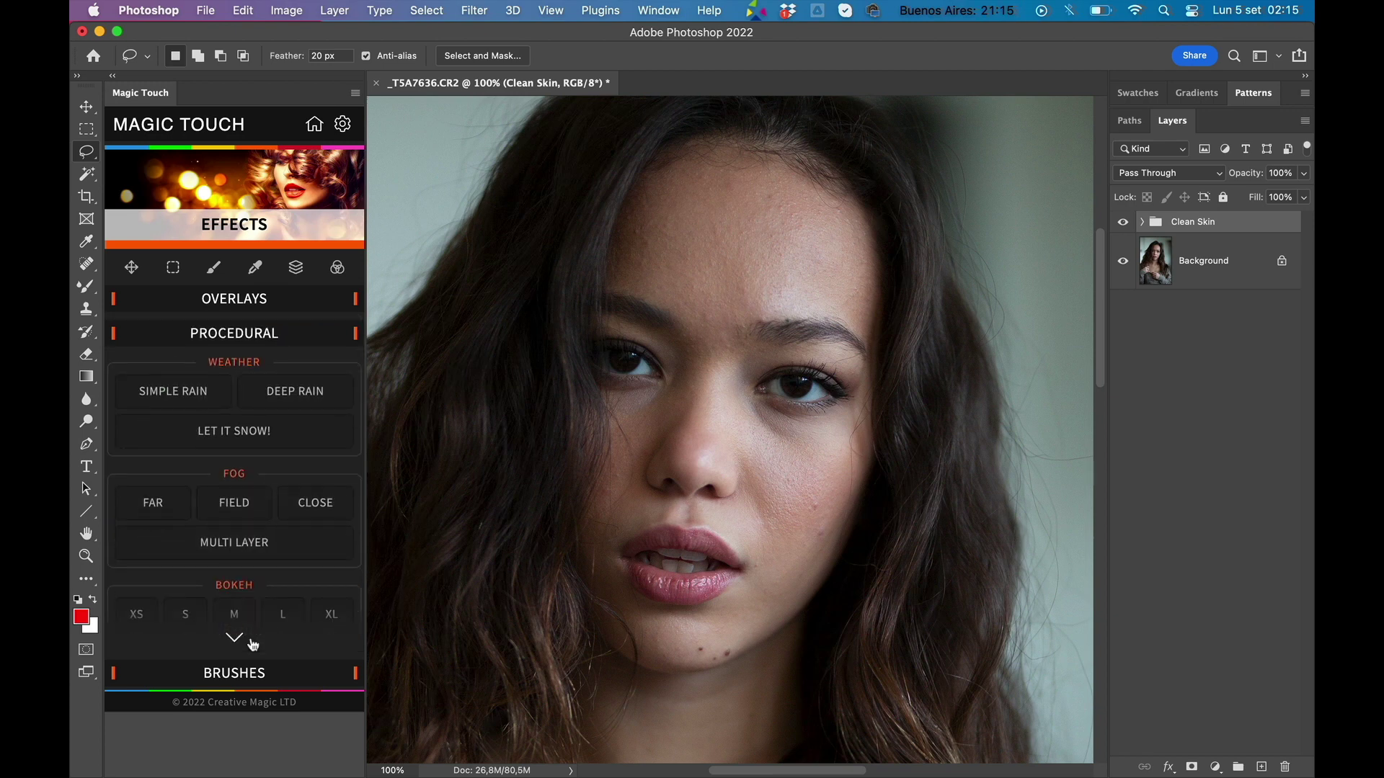
scroll(266, 555, "down", 1)
scroll(252, 497, "up", 1)
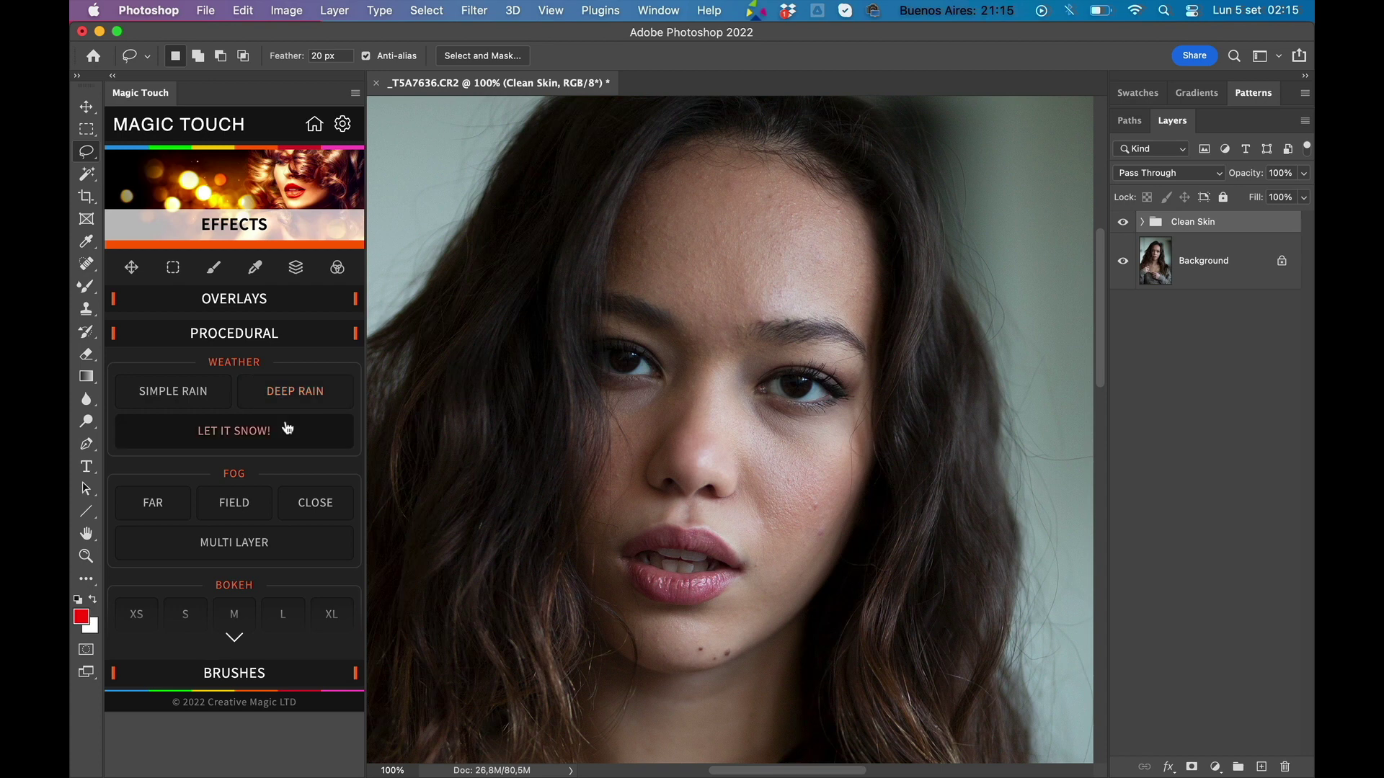
scroll(276, 447, "down", 1)
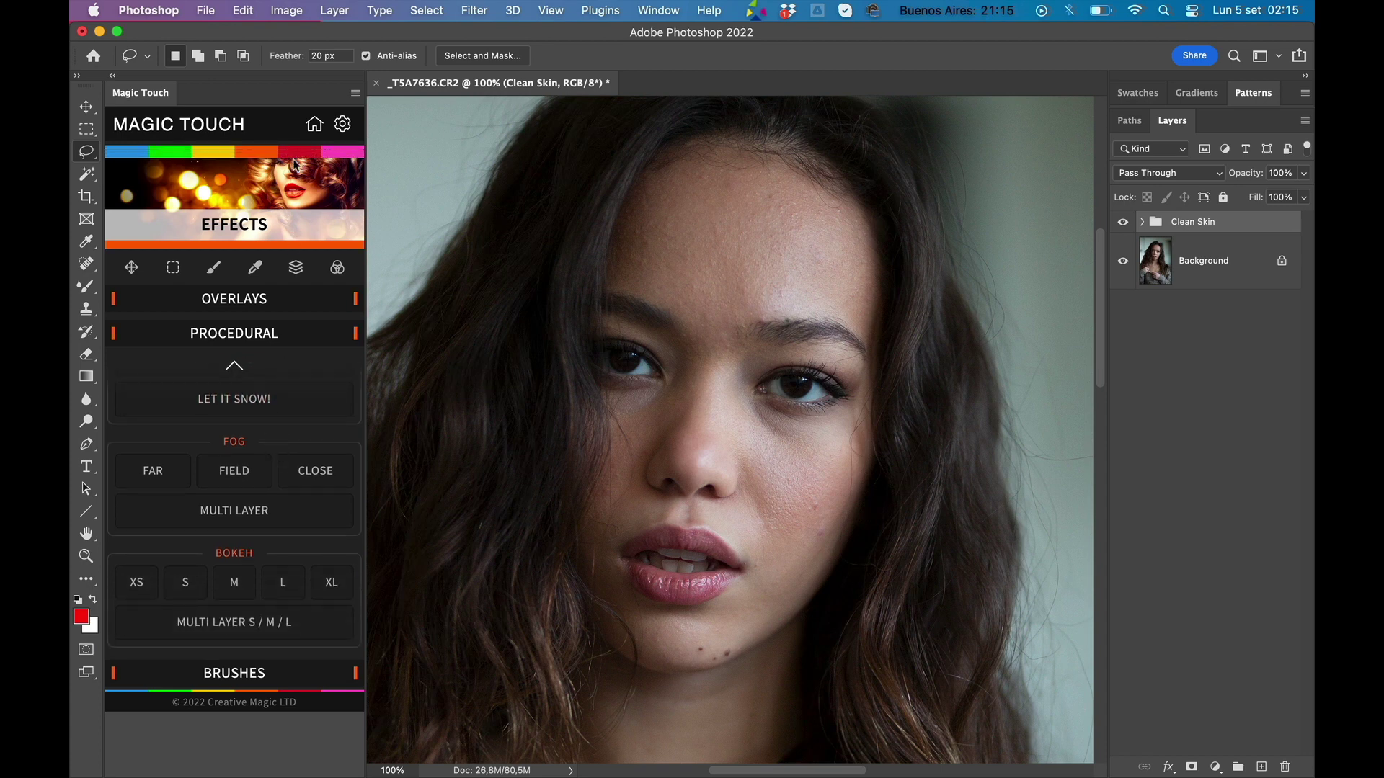
left_click(314, 127)
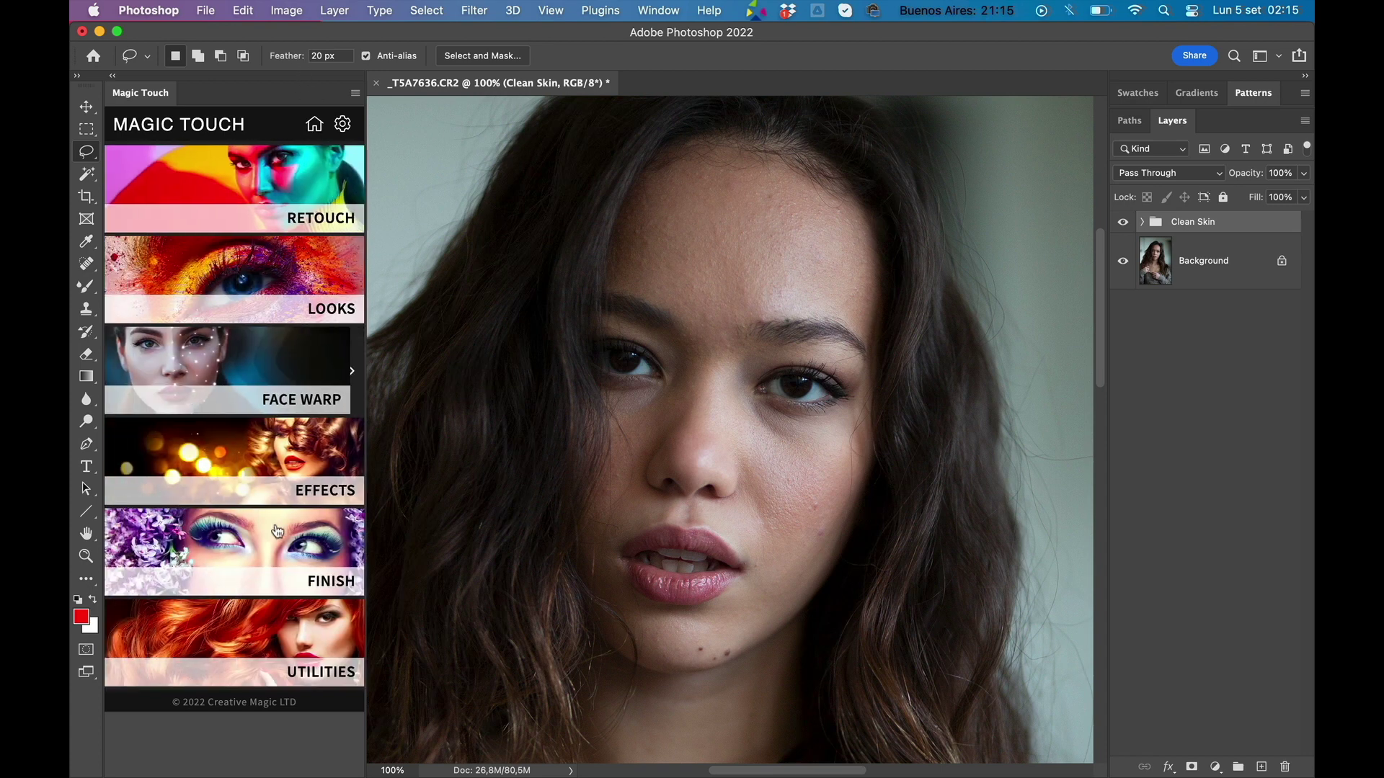